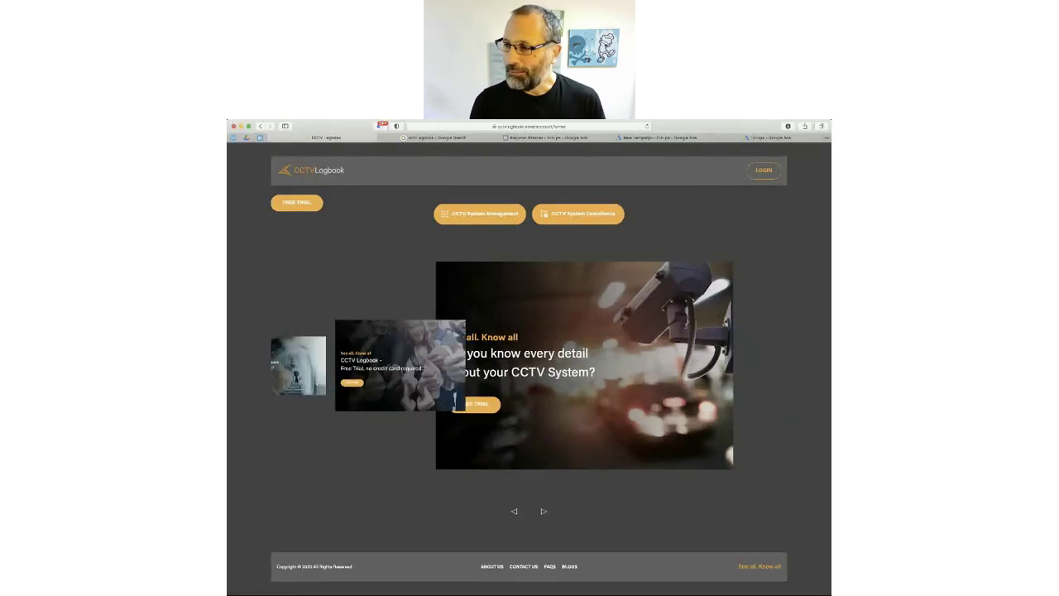
Step: Examine the Google results for "cctv logbook", including the shopping ads, text ads, organic listings and related searches
click(458, 138)
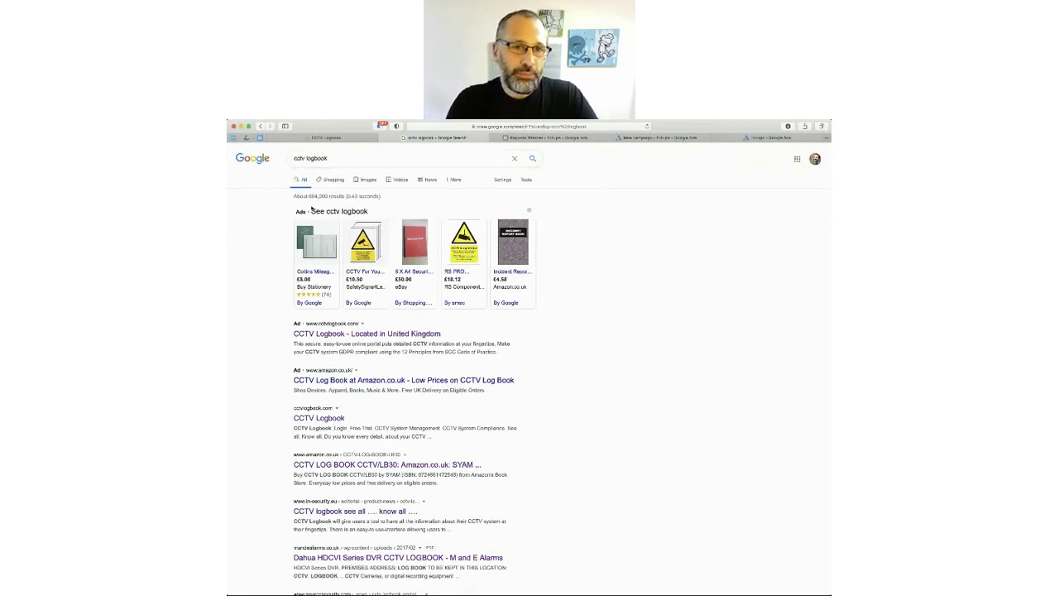
mouse_move(306, 316)
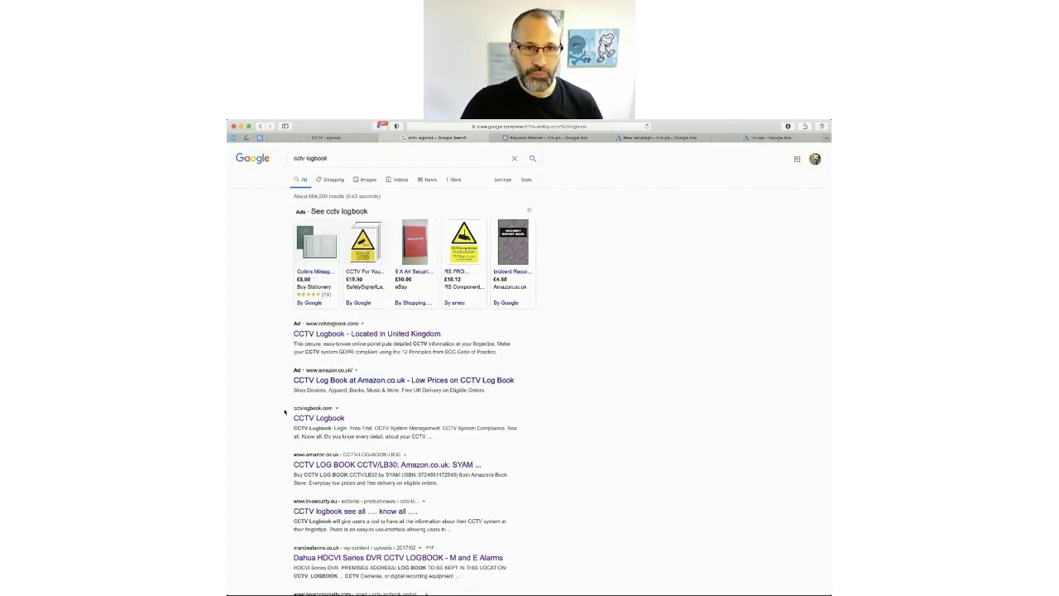
scroll(284, 411, down, 3)
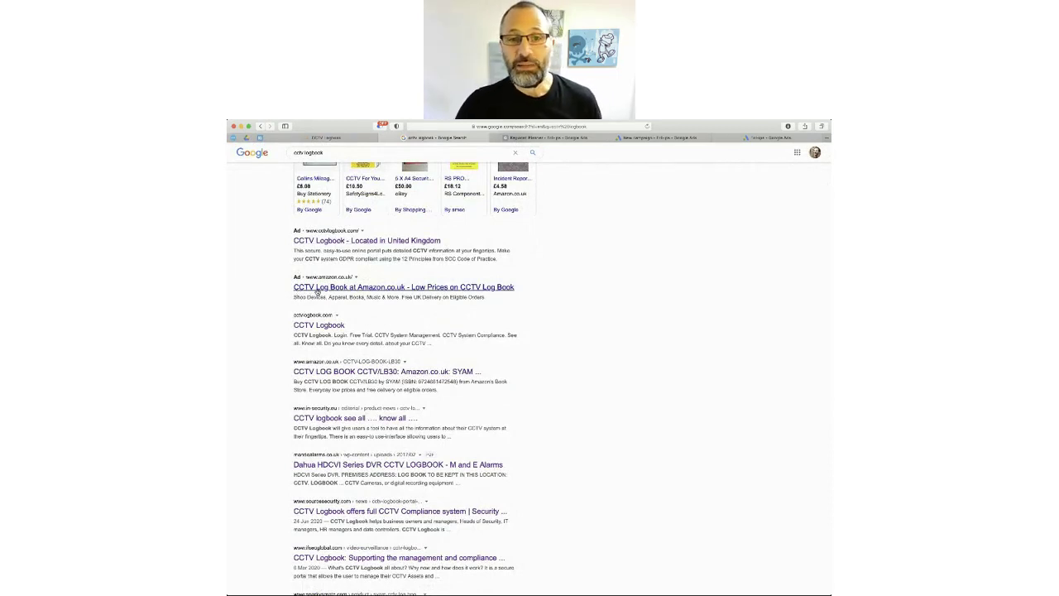
scroll(347, 317, down, 3)
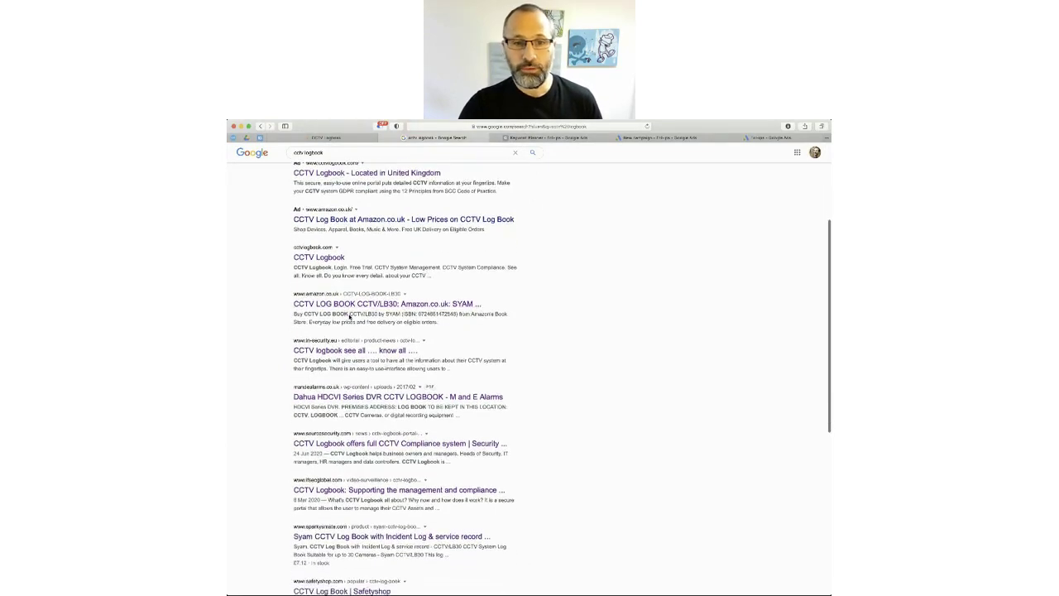
scroll(348, 317, down, 1)
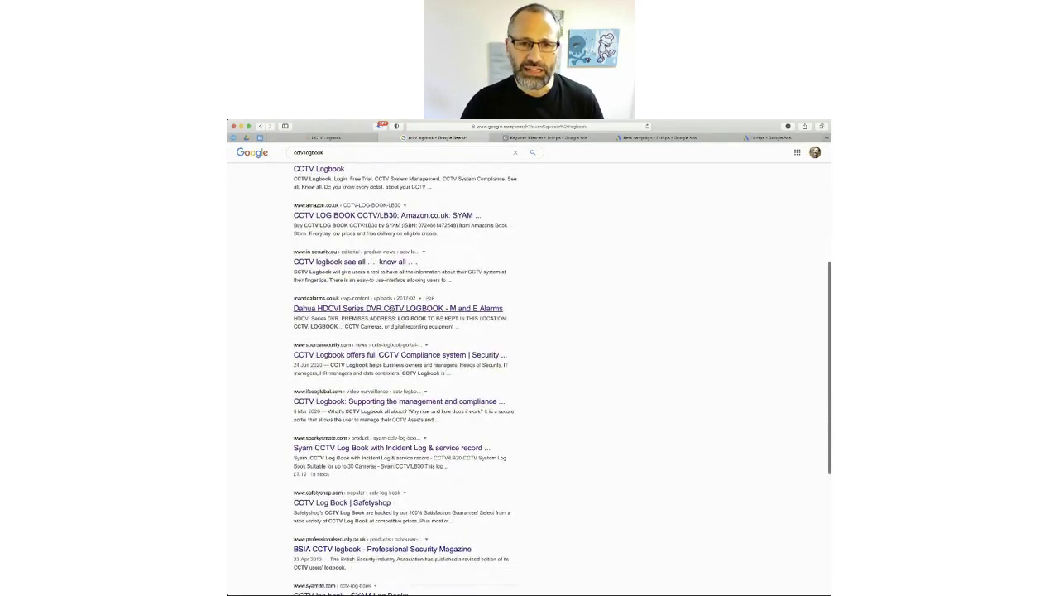
scroll(422, 344, up, 2)
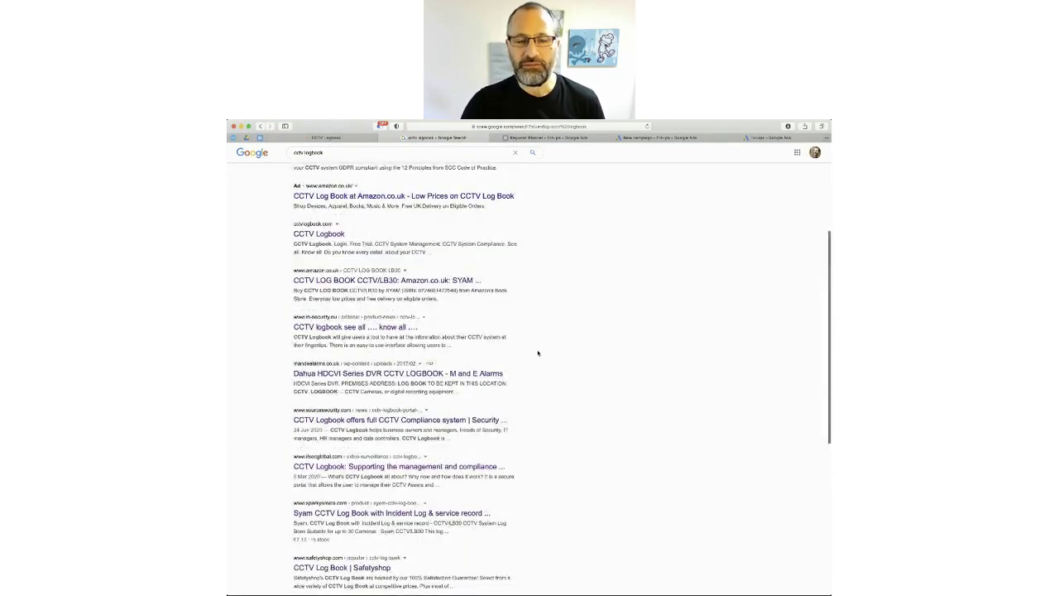
scroll(538, 353, up, 3)
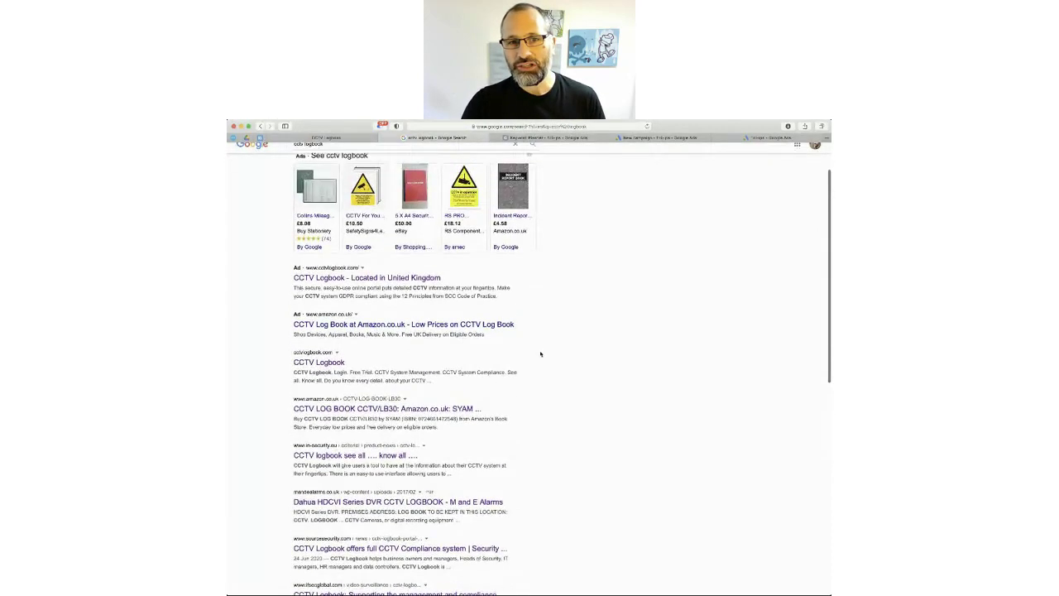
scroll(530, 349, up, 1)
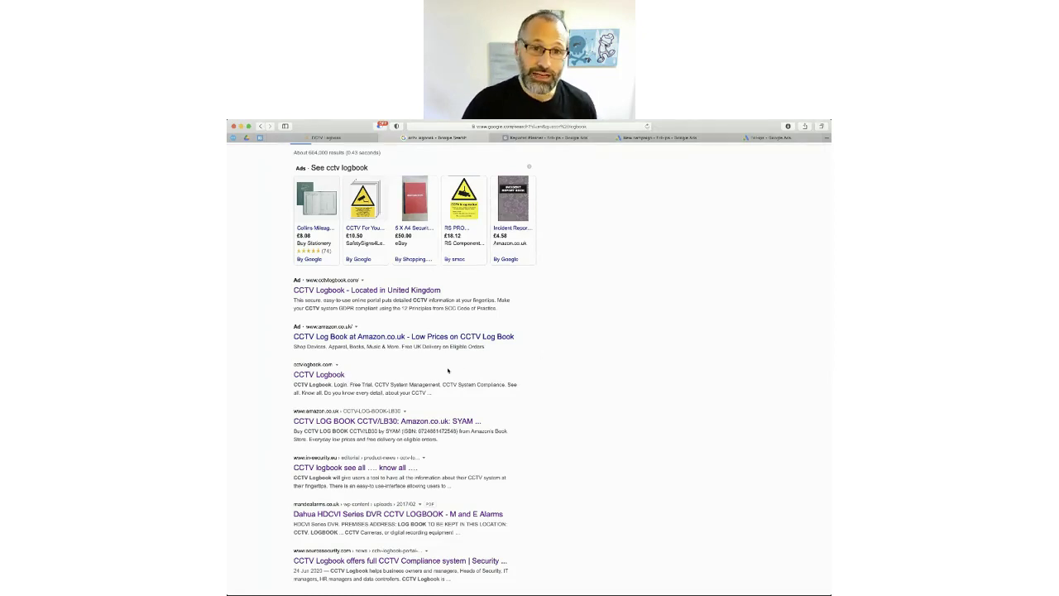
scroll(531, 349, down, 1)
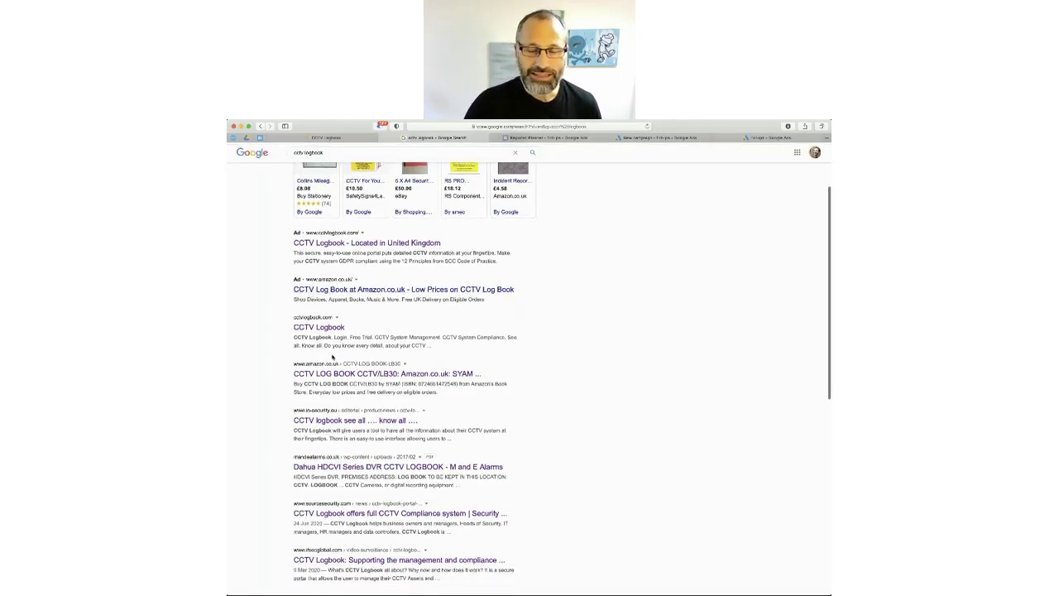
scroll(356, 389, down, 1)
scroll(351, 400, down, 1)
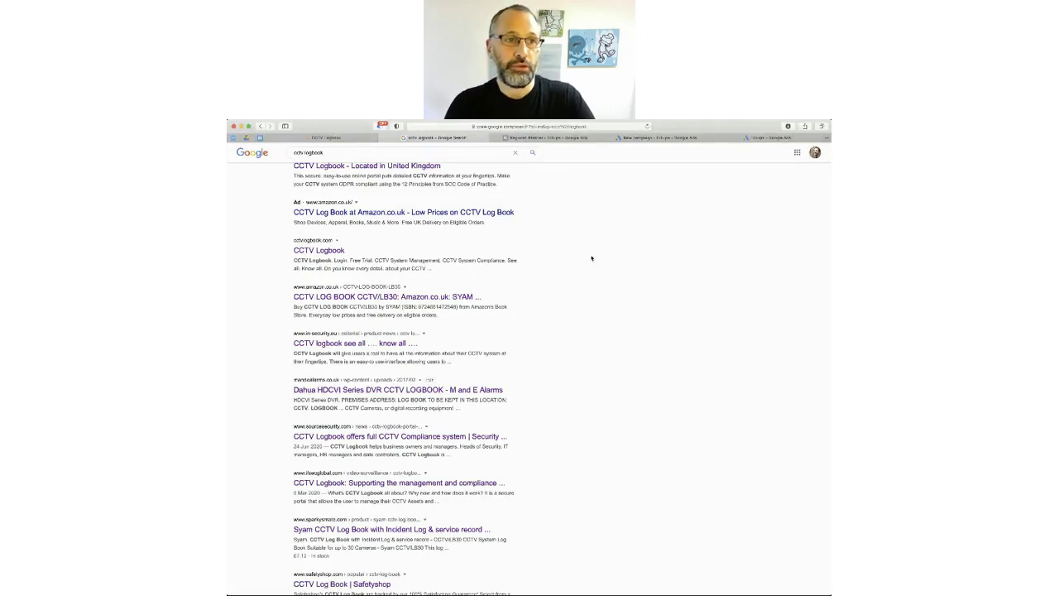
scroll(592, 258, down, 5)
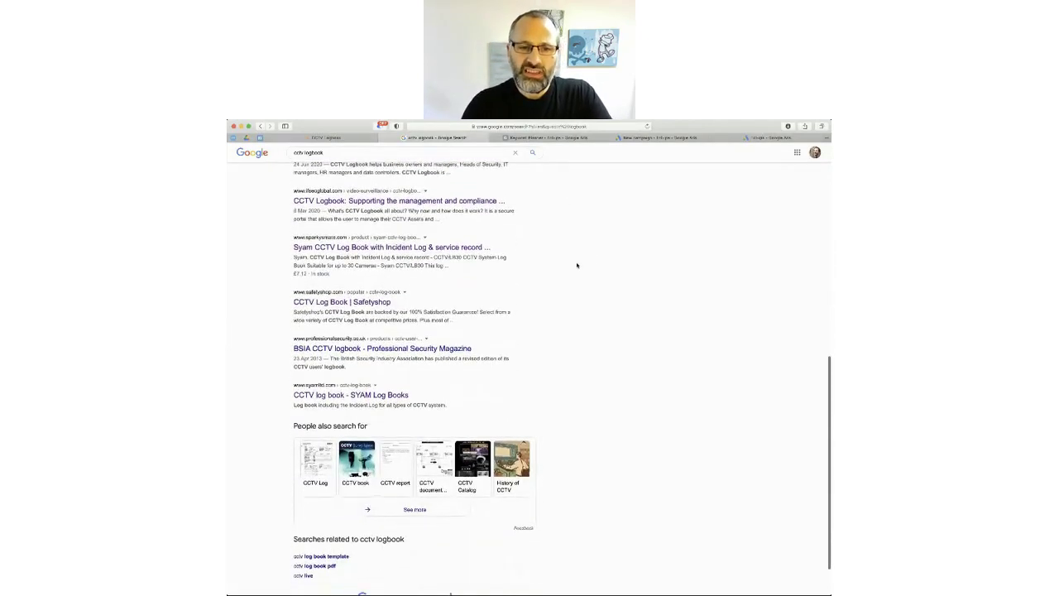
scroll(577, 265, down, 2)
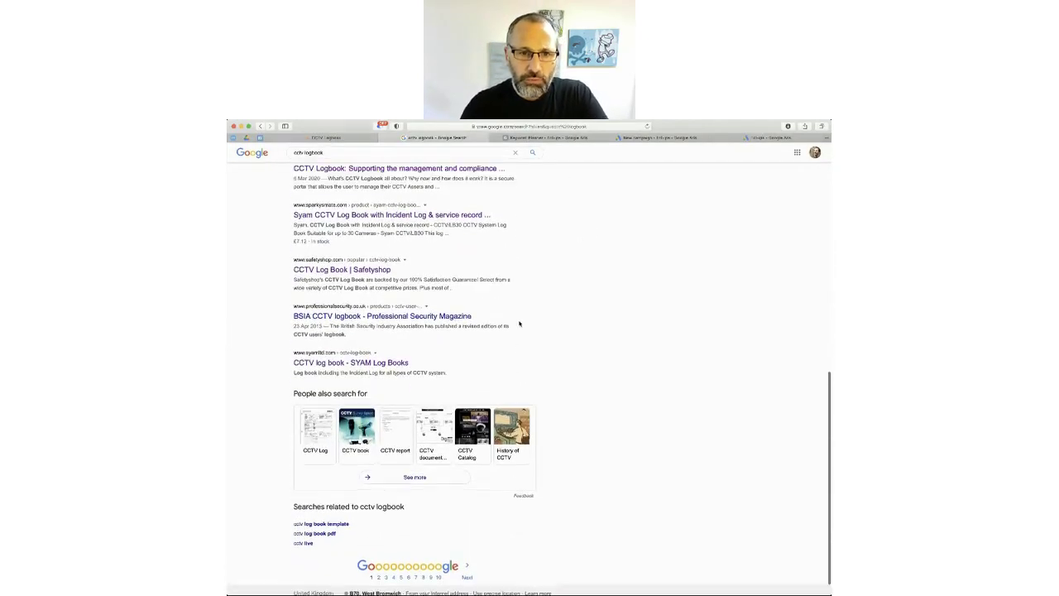
scroll(513, 319, up, 1)
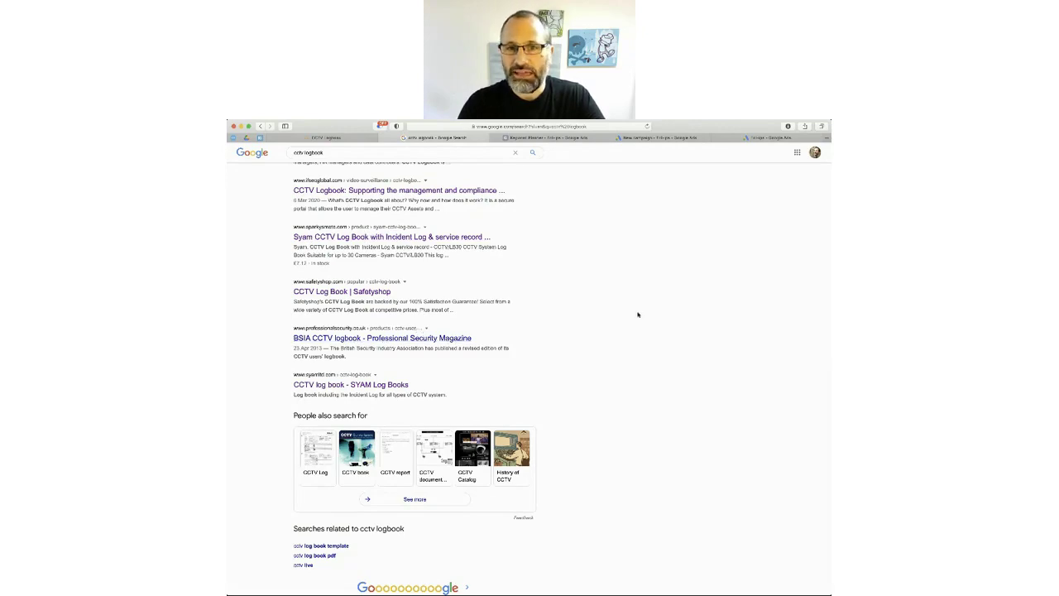
scroll(622, 352, up, 15)
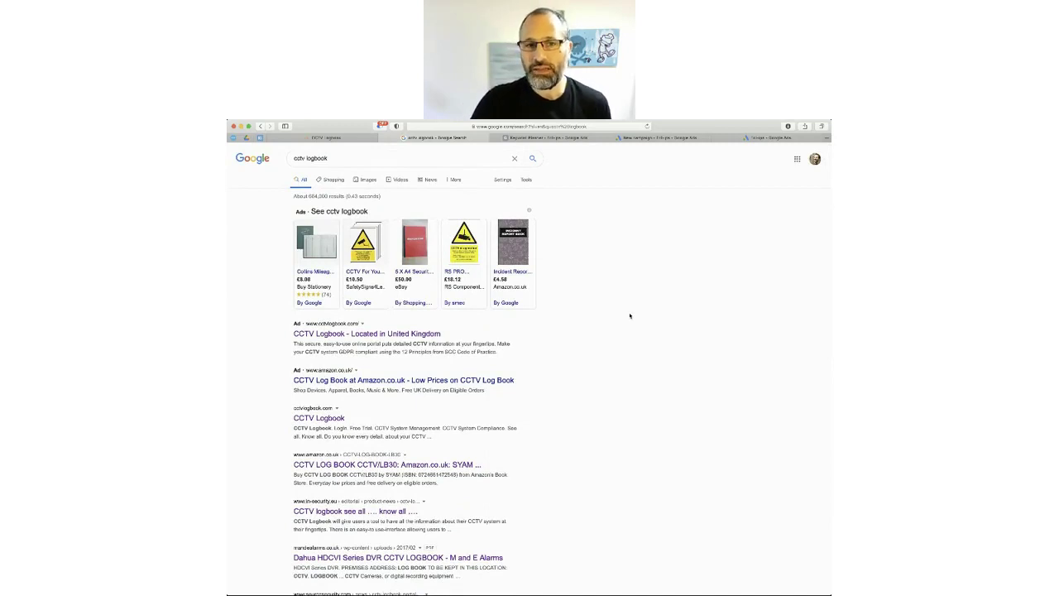
scroll(630, 315, down, 15)
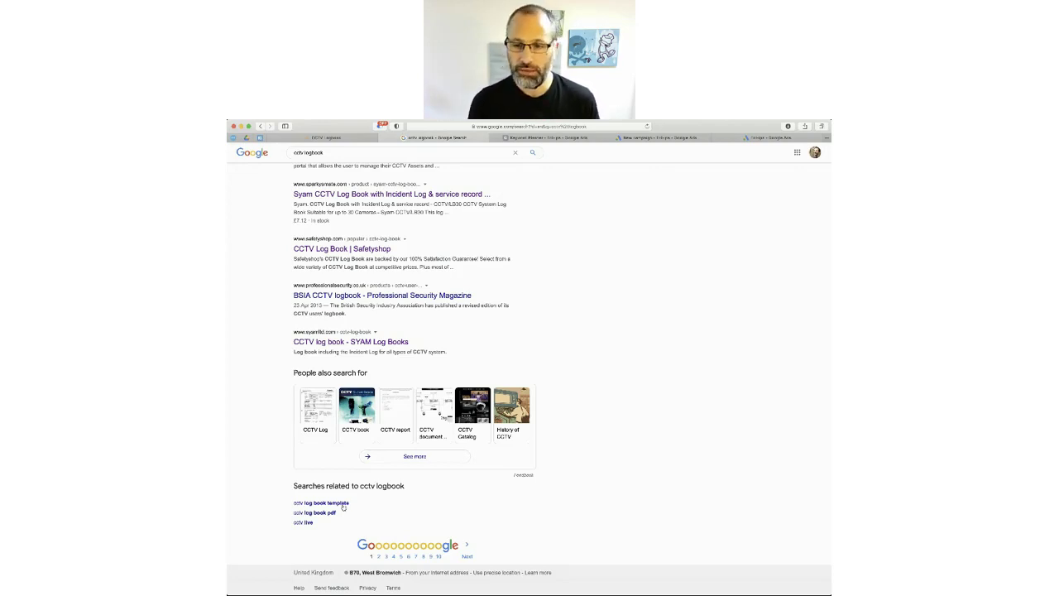
scroll(349, 524, up, 15)
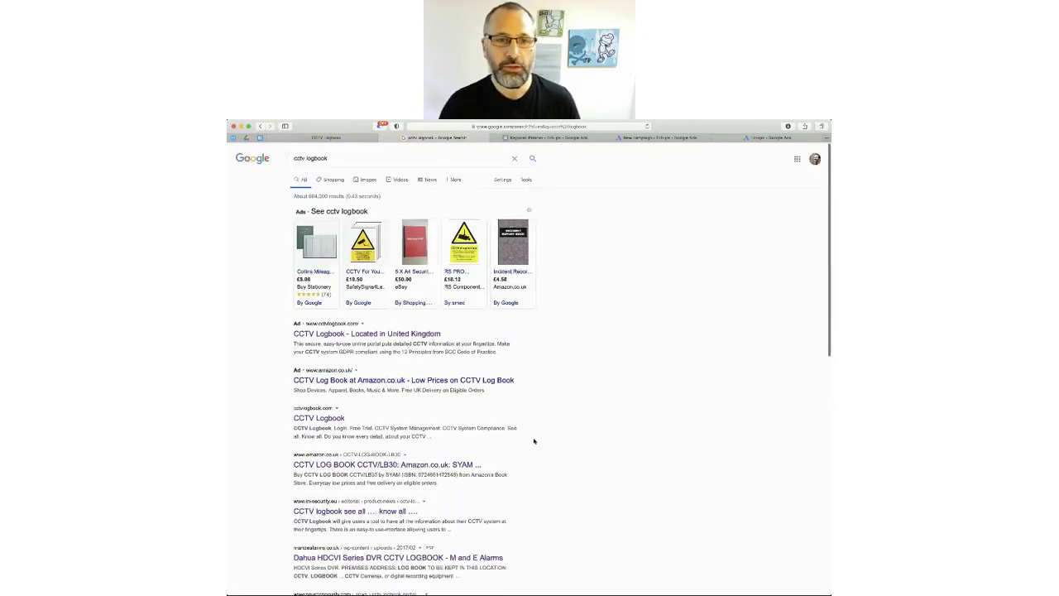
Step: Search Google for "cctv audit" and review the listings, ads and related searches for keyword ideas
mouse_move(323, 247)
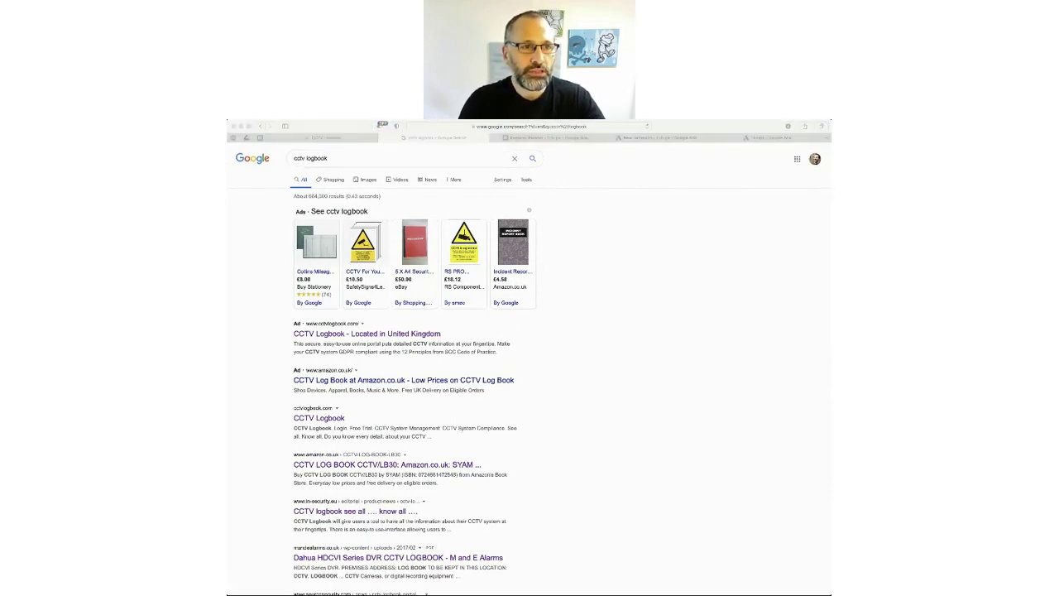
click(363, 157)
text(cctv audit)
key(Return)
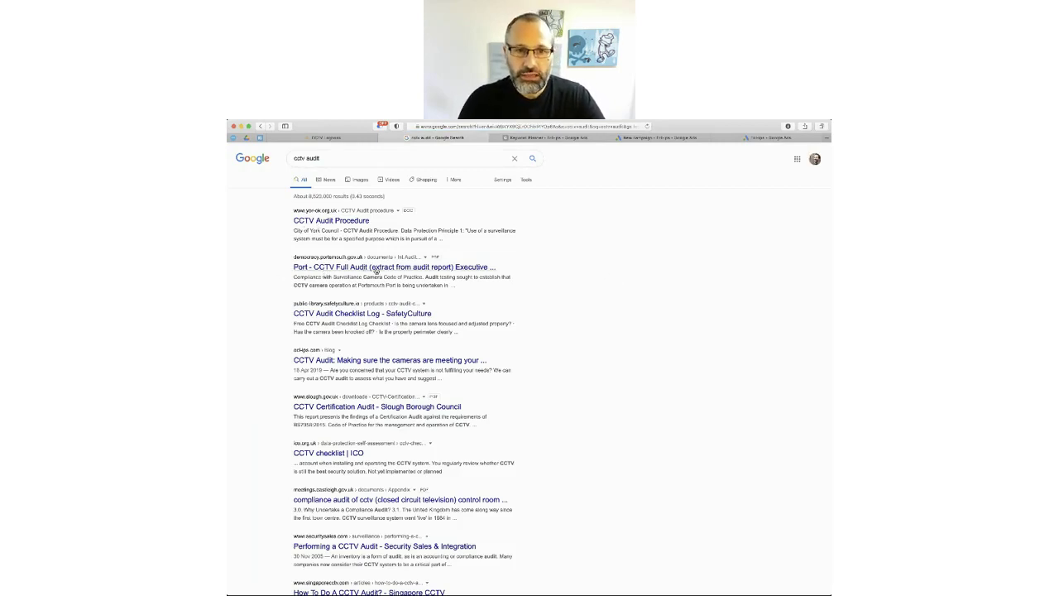
scroll(375, 250, down, 2)
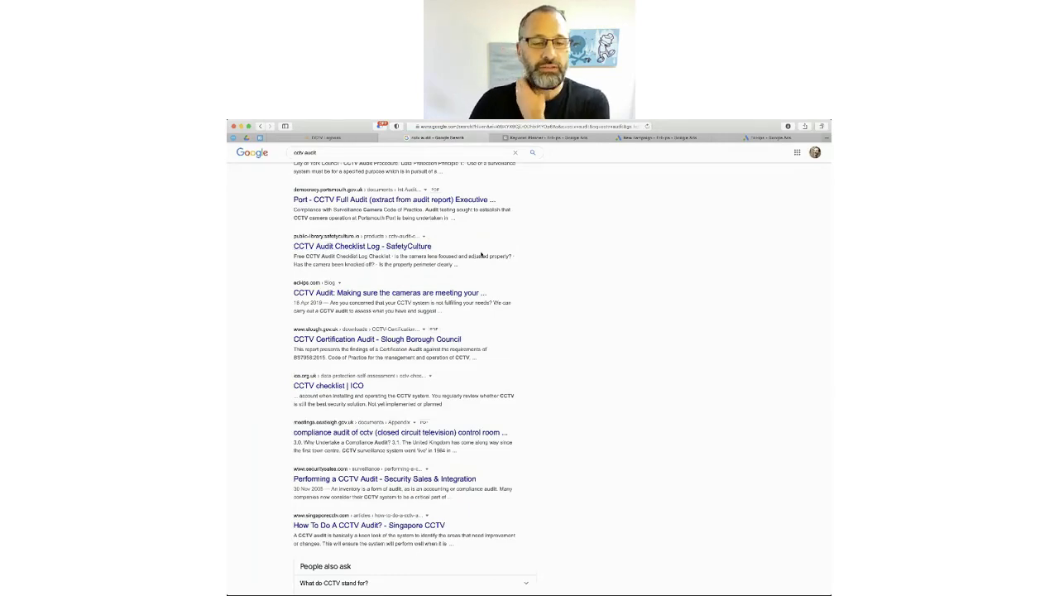
scroll(694, 287, down, 3)
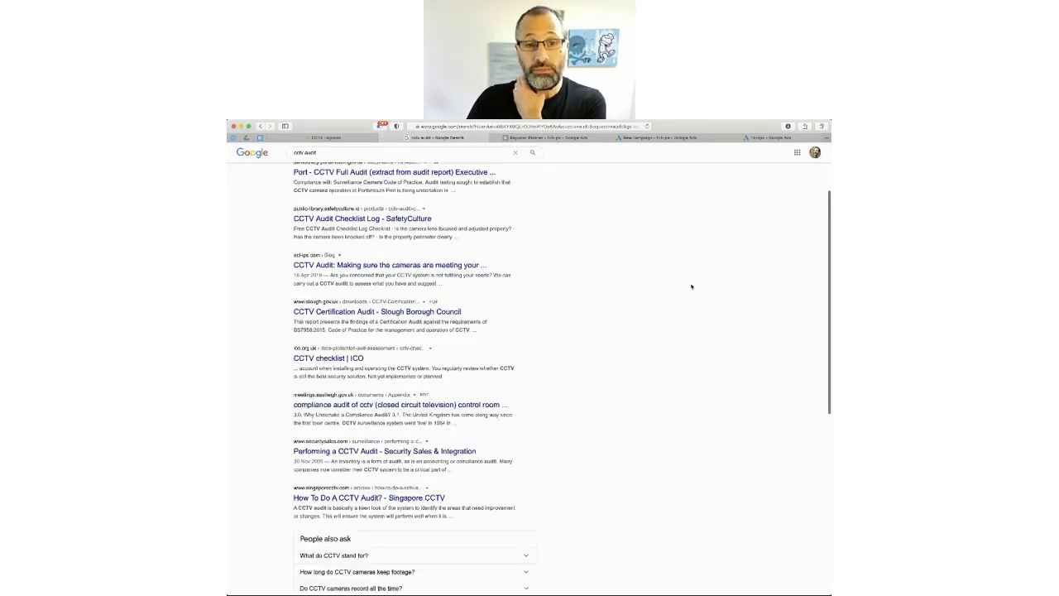
scroll(691, 288, up, 1)
scroll(489, 256, up, 2)
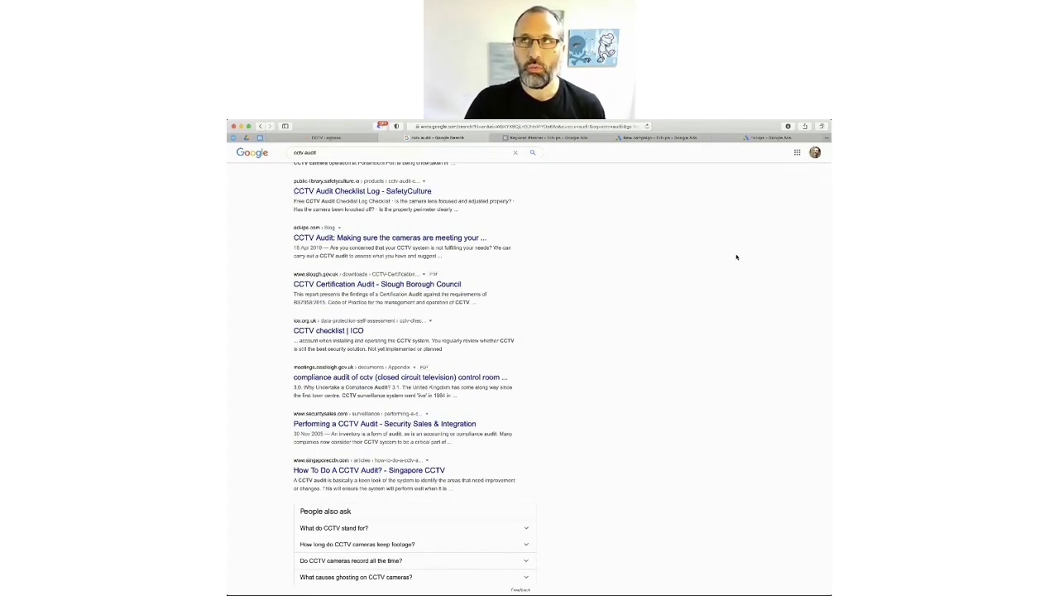
scroll(737, 257, down, 8)
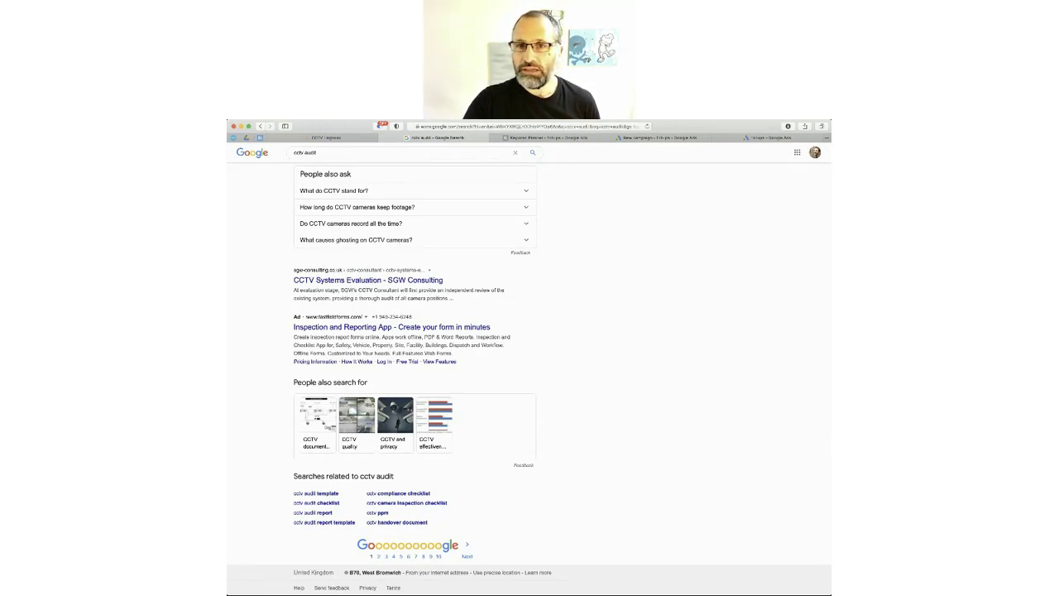
Step: In Keyword Planner's keyword discovery, enter the cctv logbook, audit, audit template, audit report, camera inspection checklist, asset manager, maintenance report, audit system and audit software keywords
click(546, 138)
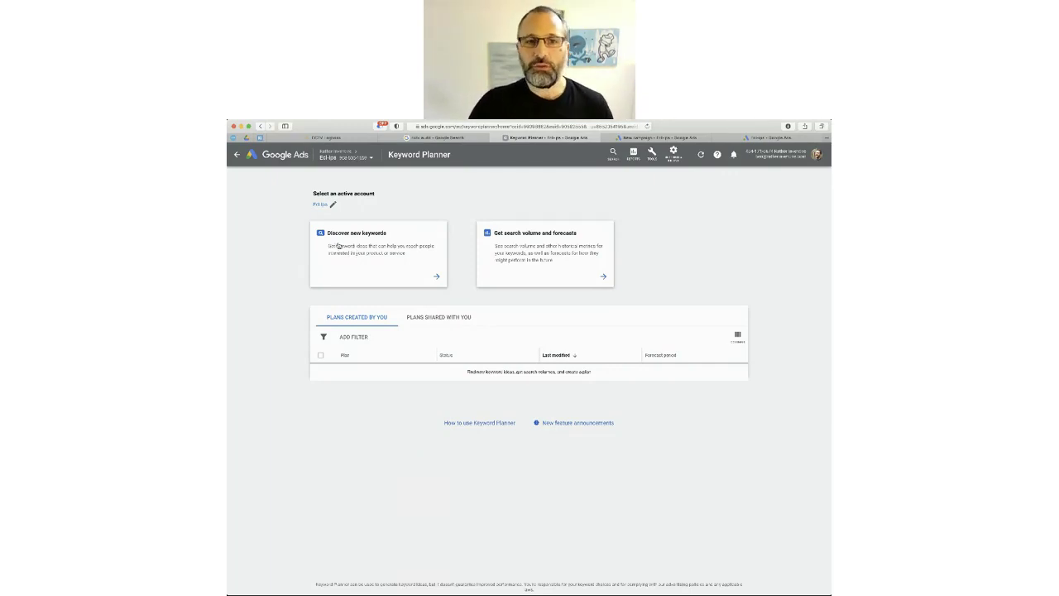
click(652, 154)
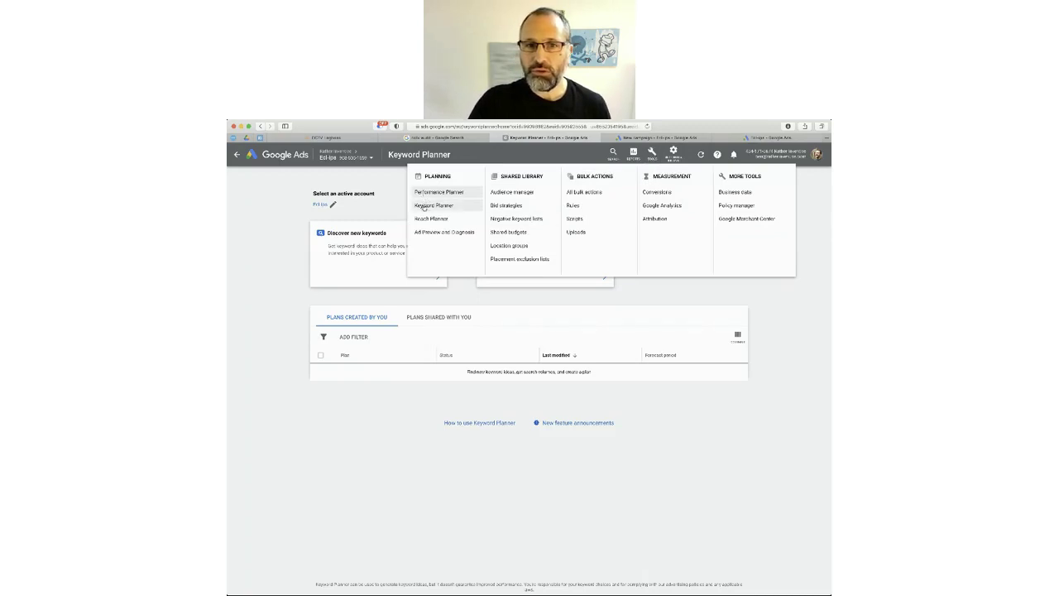
click(328, 210)
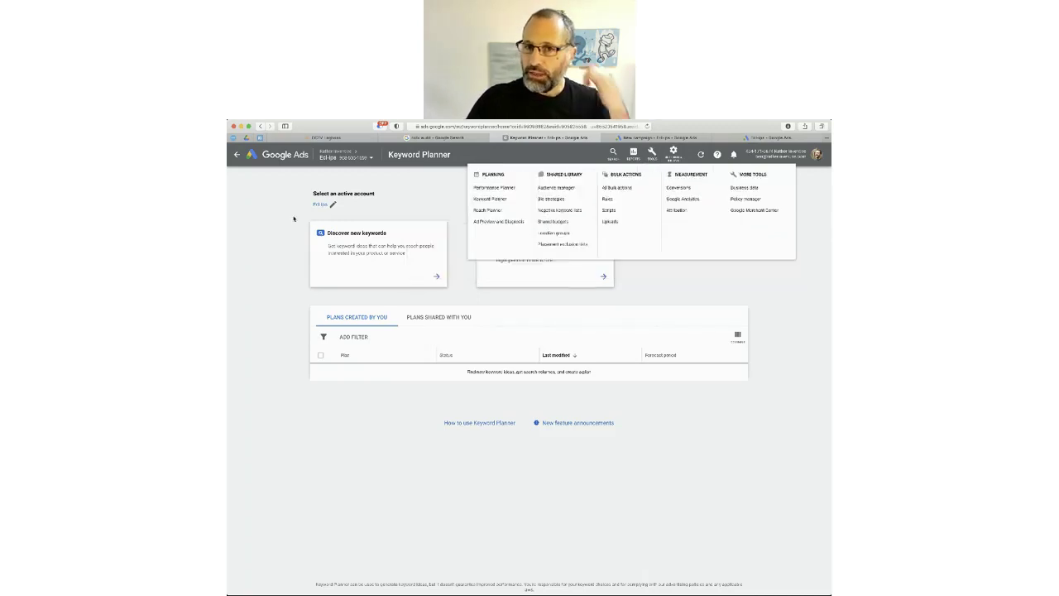
click(354, 253)
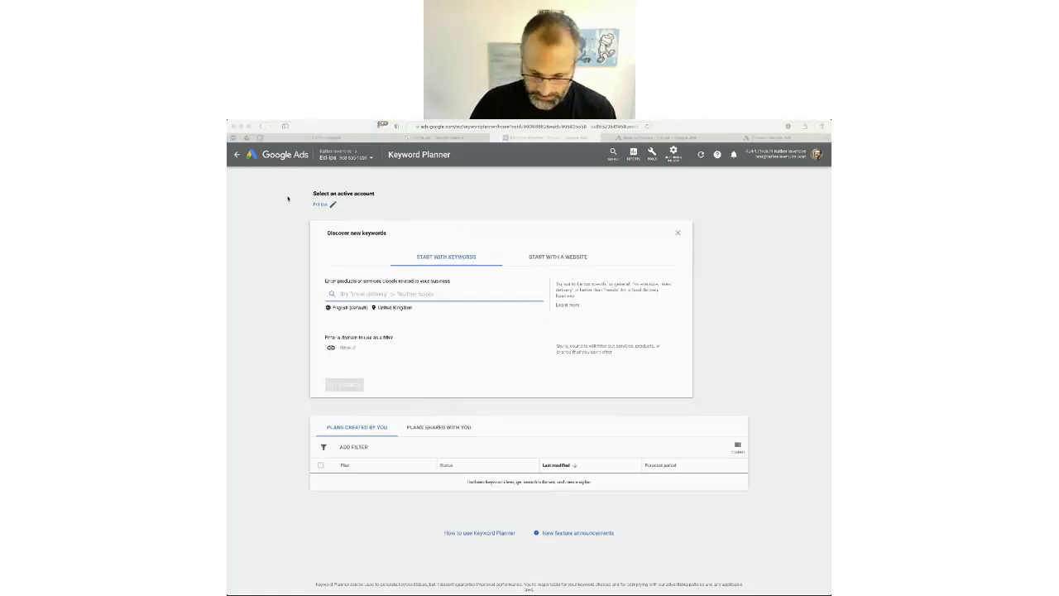
click(379, 294)
key(super+v)
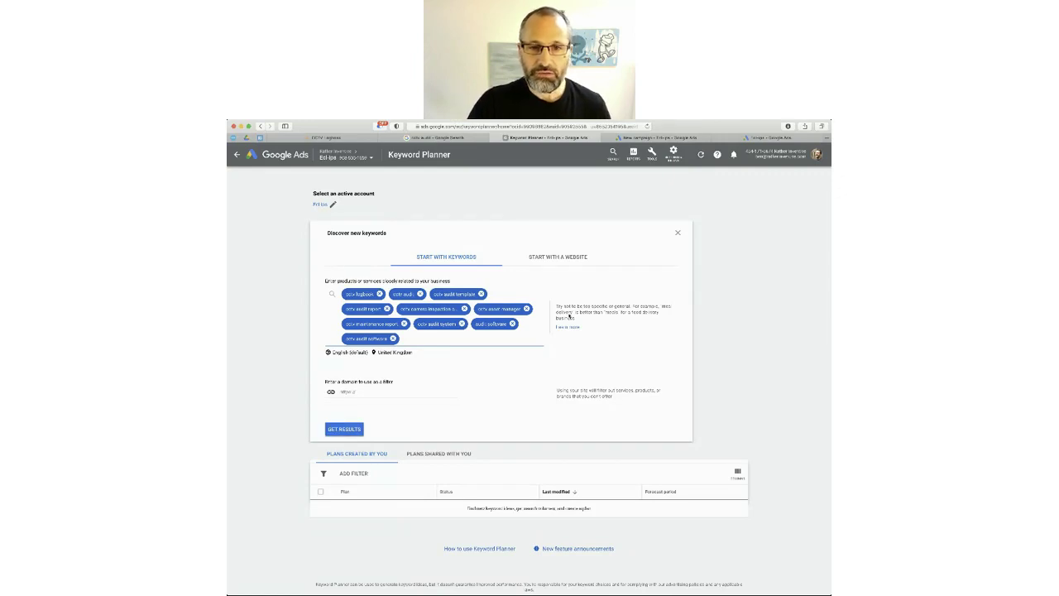
Step: View the option to start with a website, return to the entered keywords and get the keyword results
click(548, 259)
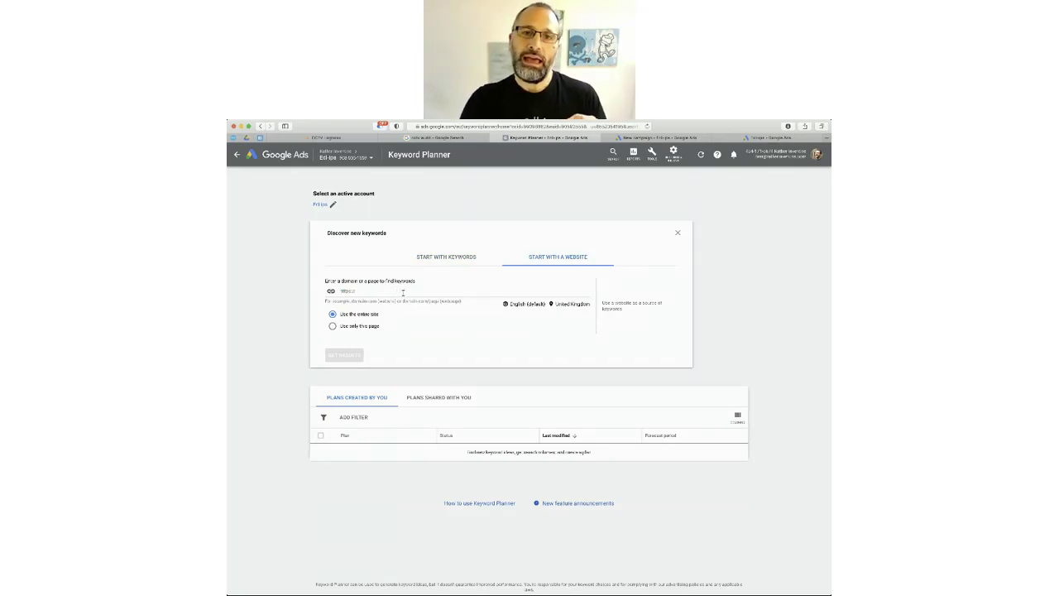
click(448, 260)
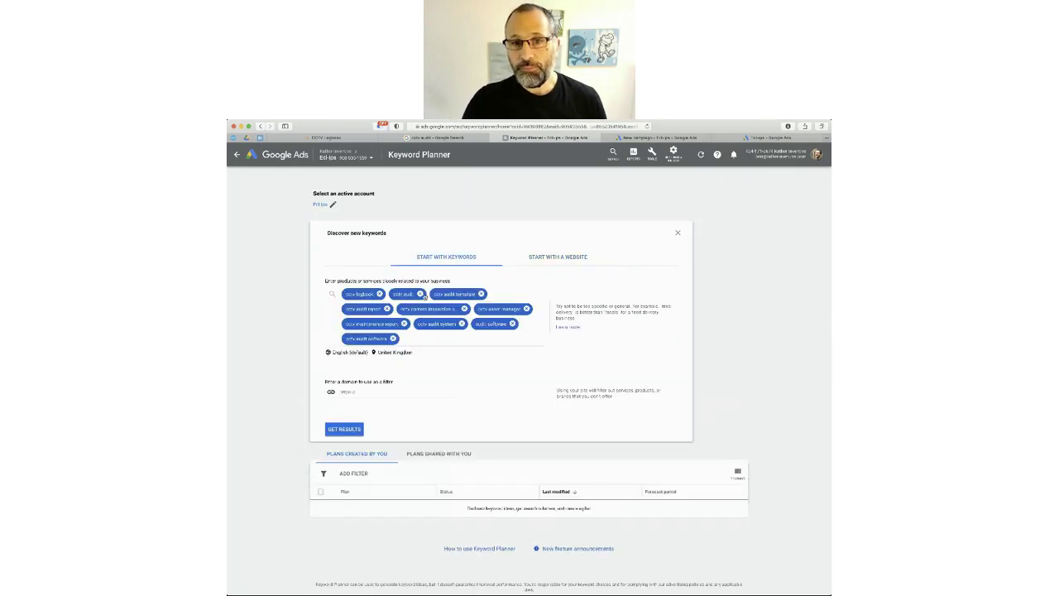
click(348, 429)
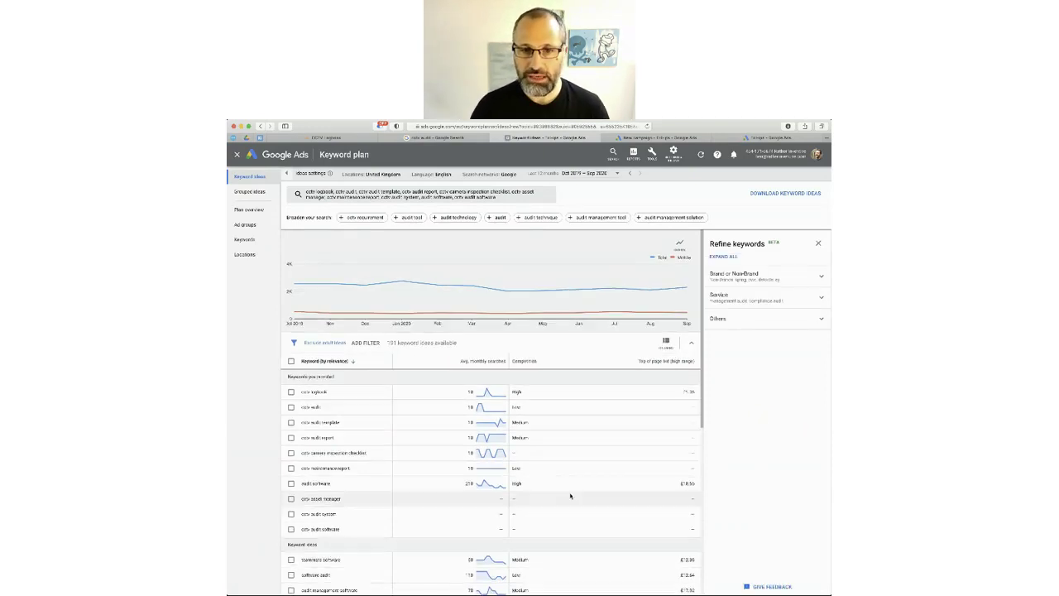
Step: Examine the average monthly searches, monthly trend graphs, competition and top-of-page bids for the provided keywords
scroll(570, 497, down, 2)
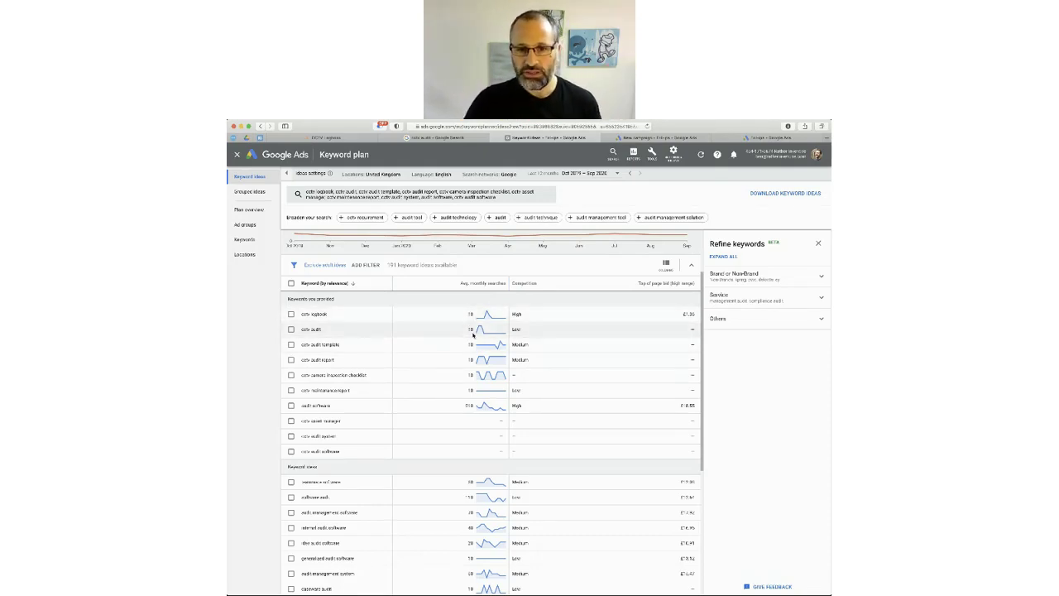
mouse_move(477, 333)
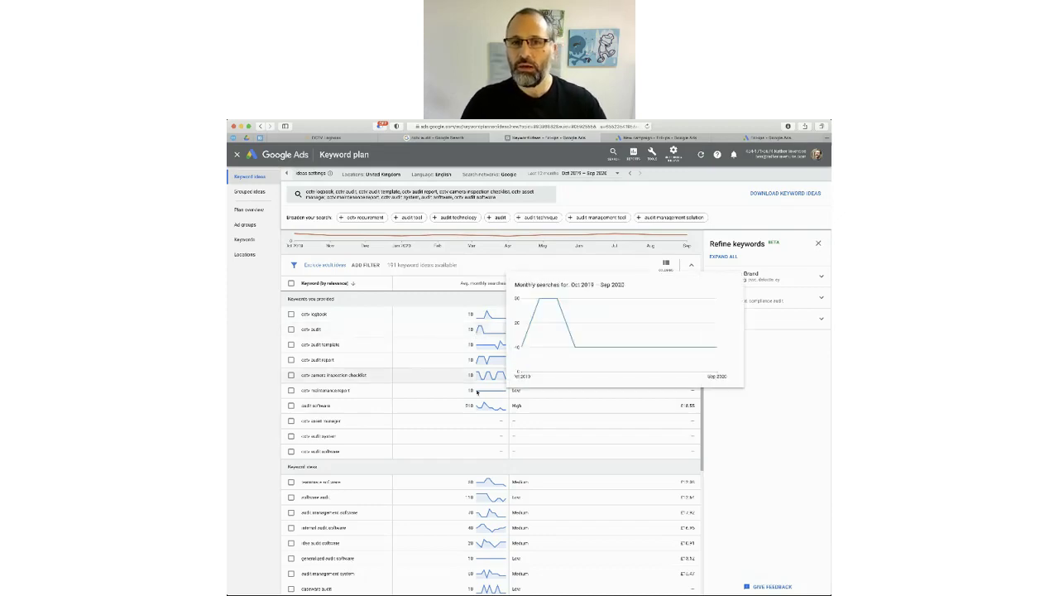
mouse_move(496, 349)
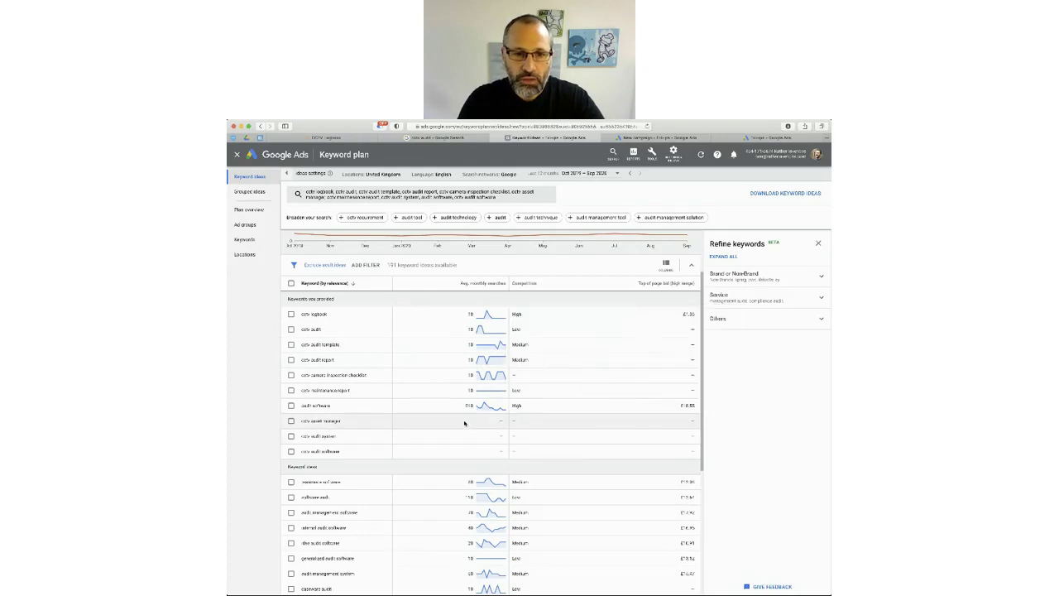
mouse_move(479, 409)
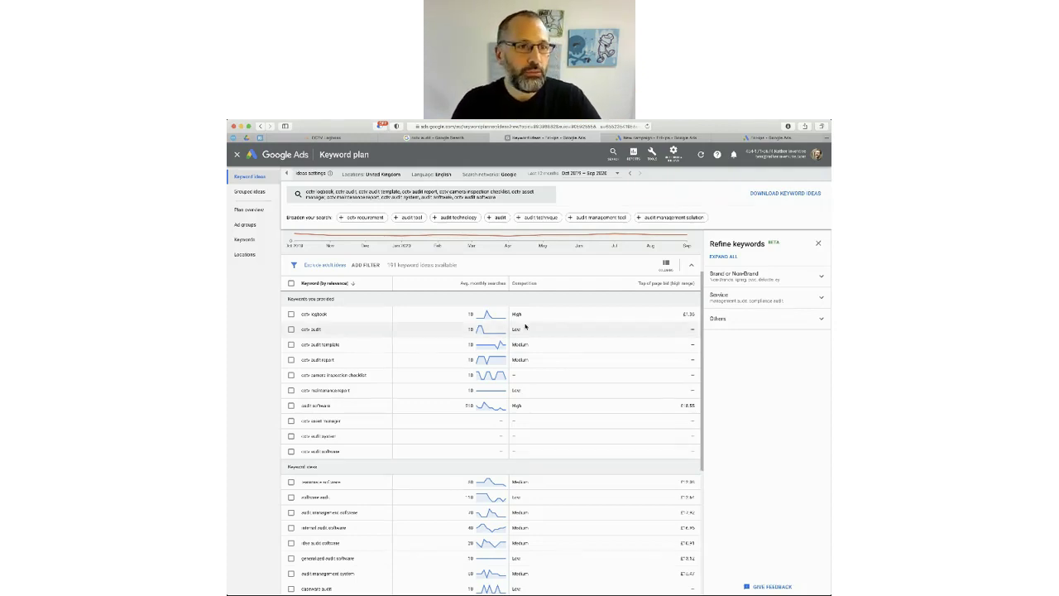
scroll(492, 502, down, 1)
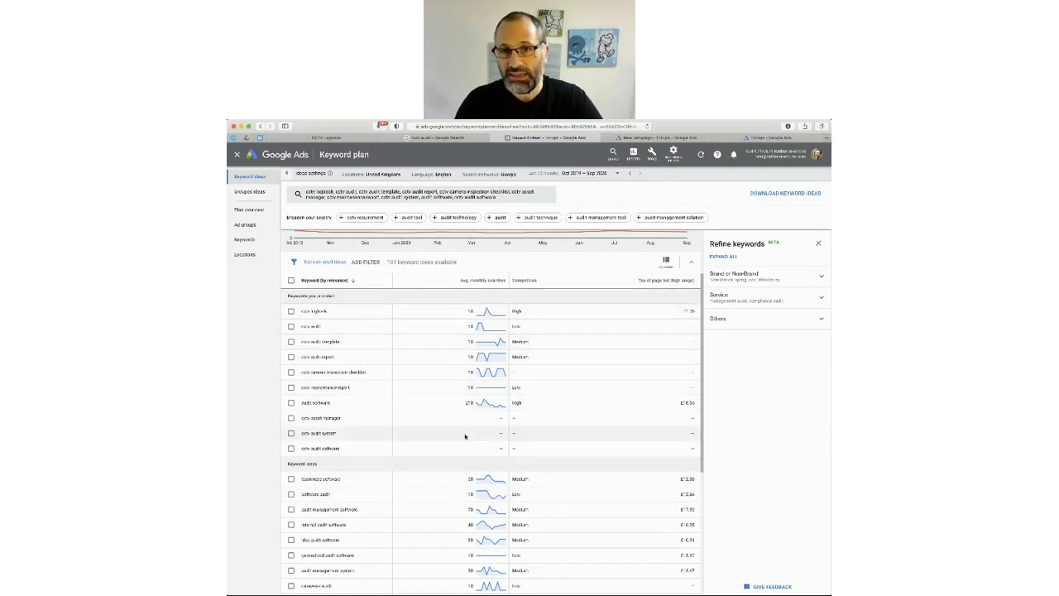
Step: Review the suggested keyword ideas beneath the provided keywords, comparing their monthly searches, competition and top-of-page bids
scroll(547, 405, down, 3)
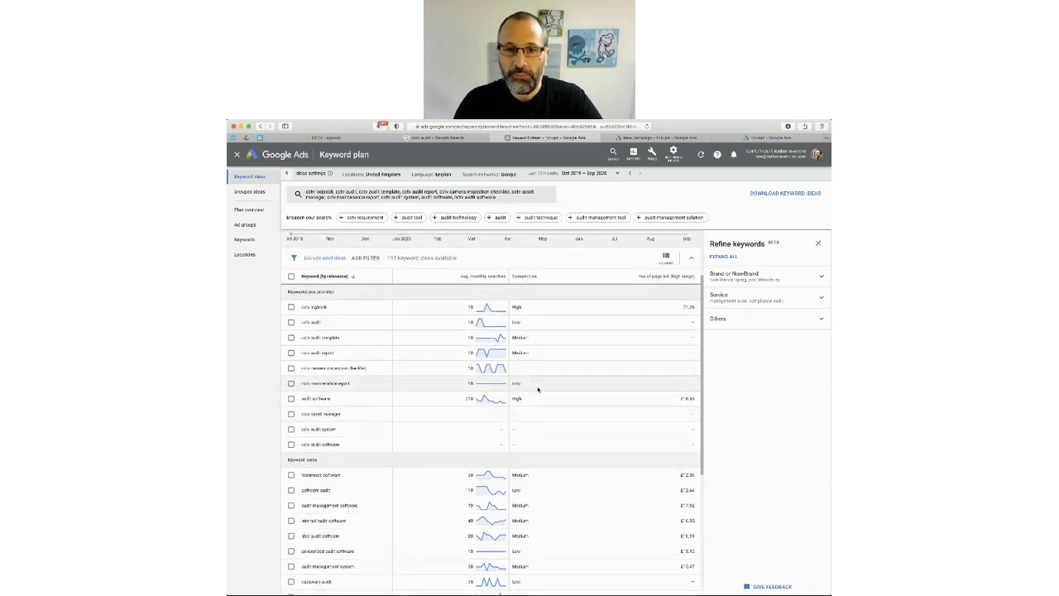
scroll(542, 392, down, 2)
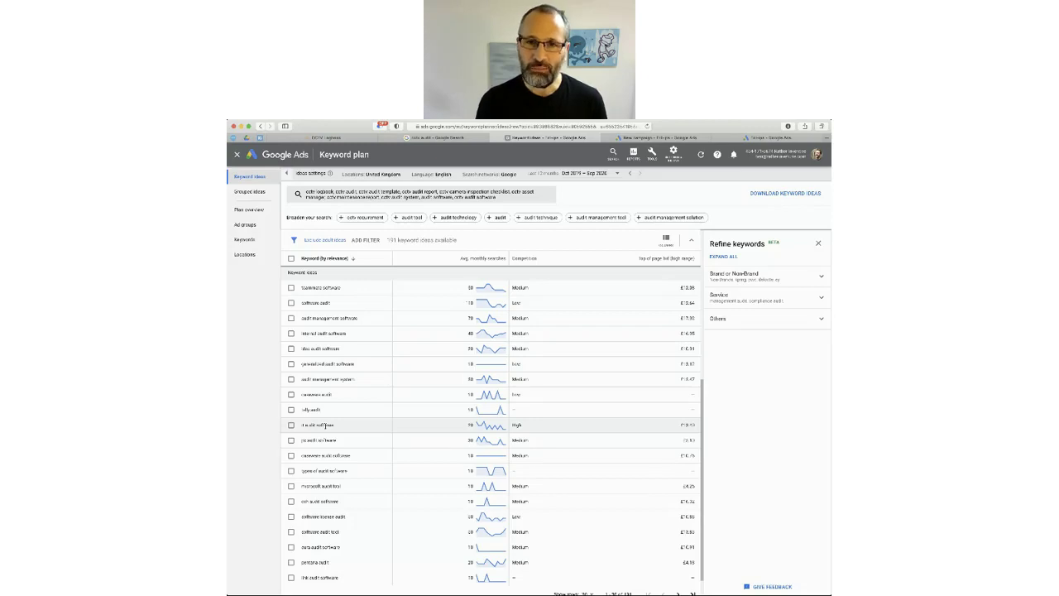
scroll(432, 473, down, 1)
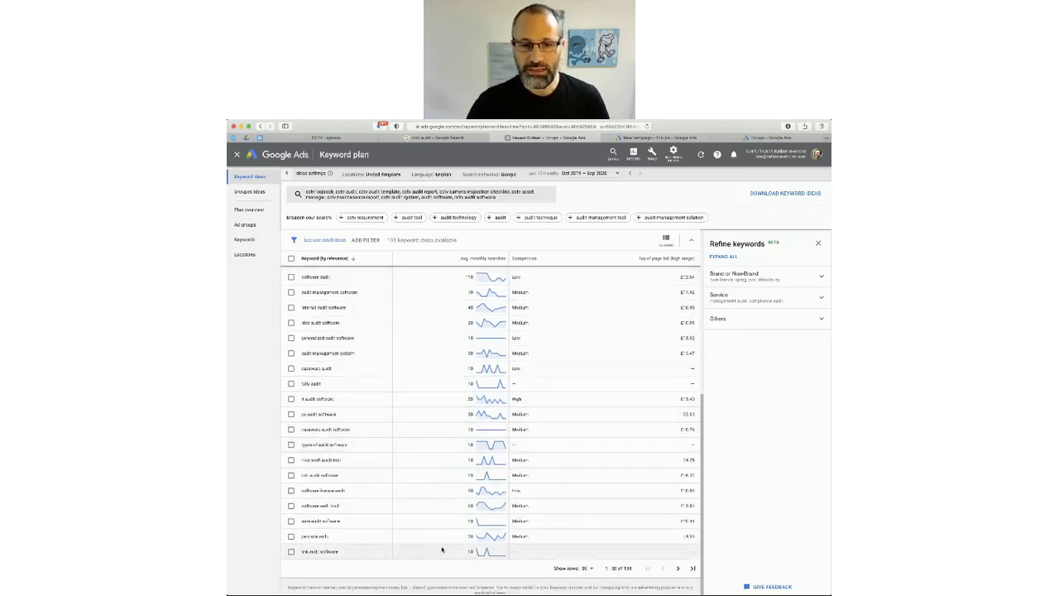
scroll(457, 543, up, 1)
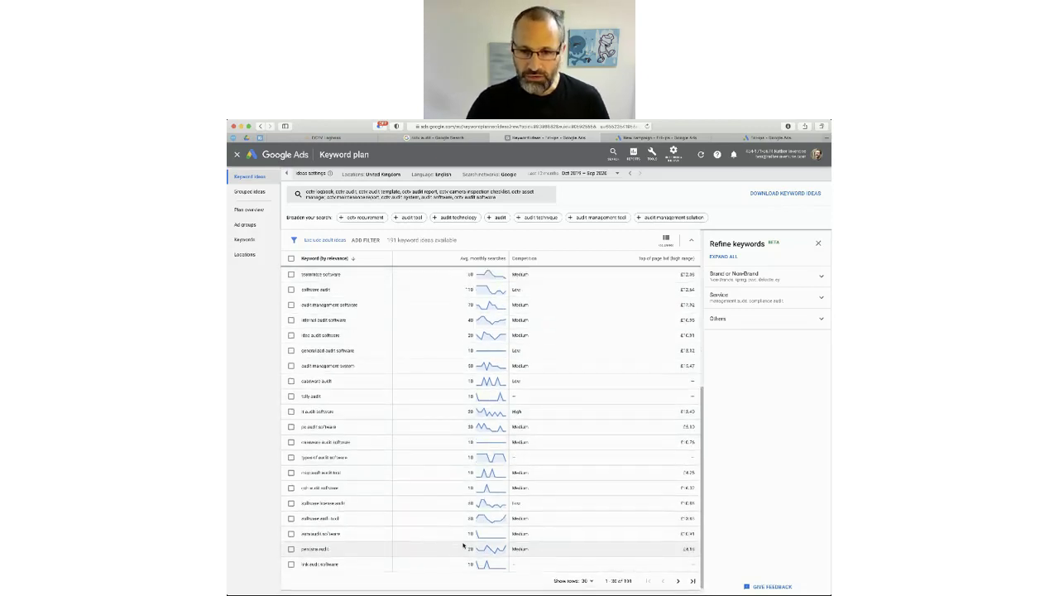
scroll(461, 378, up, 10)
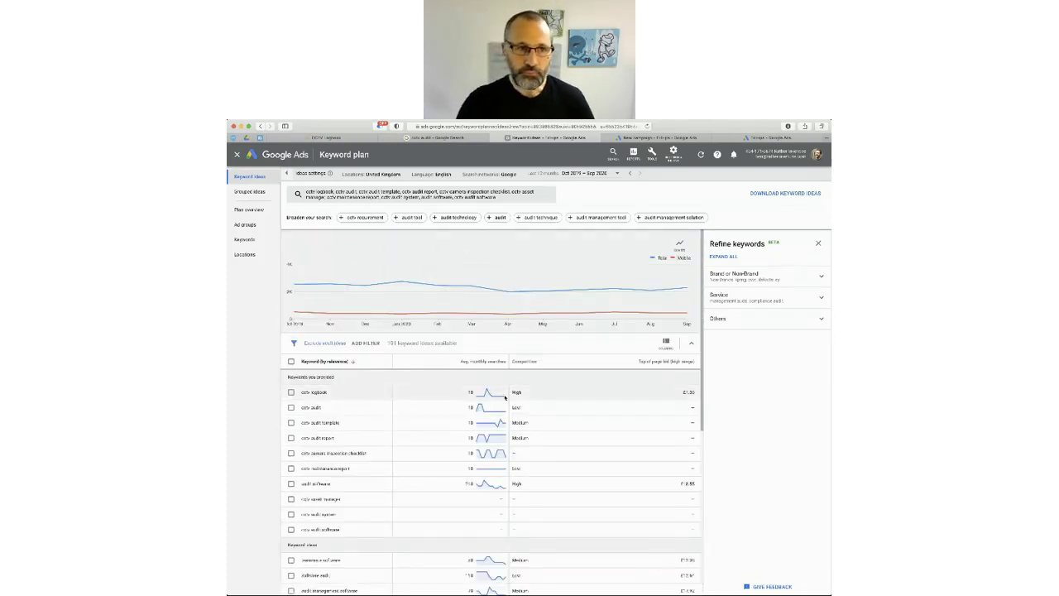
mouse_move(506, 396)
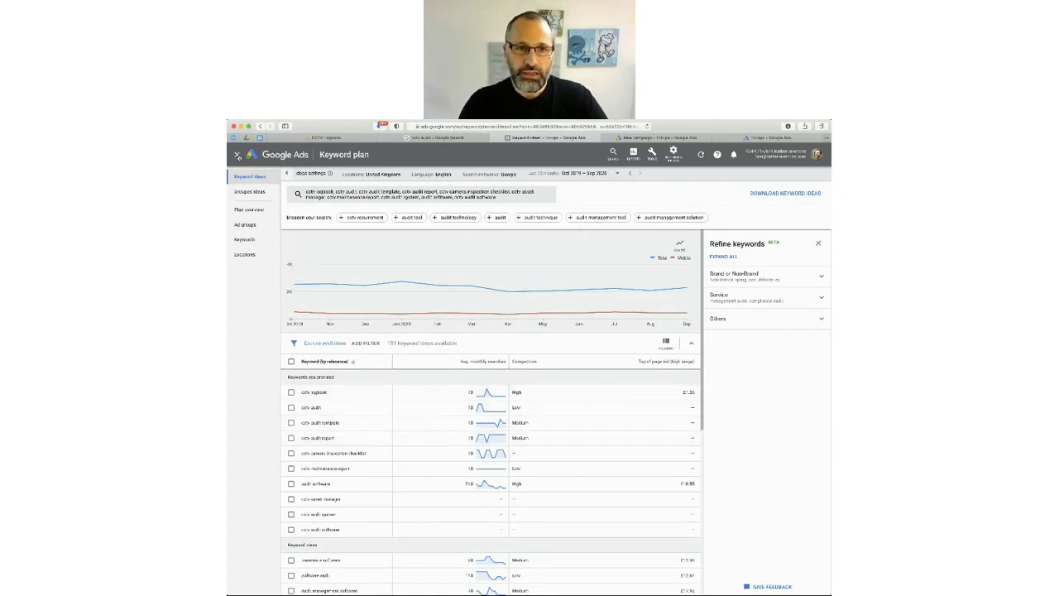
Step: Leave the keyword ideas and get search volume and forecasts for the same ten CCTV logbook, audit and audit software keywords
click(238, 155)
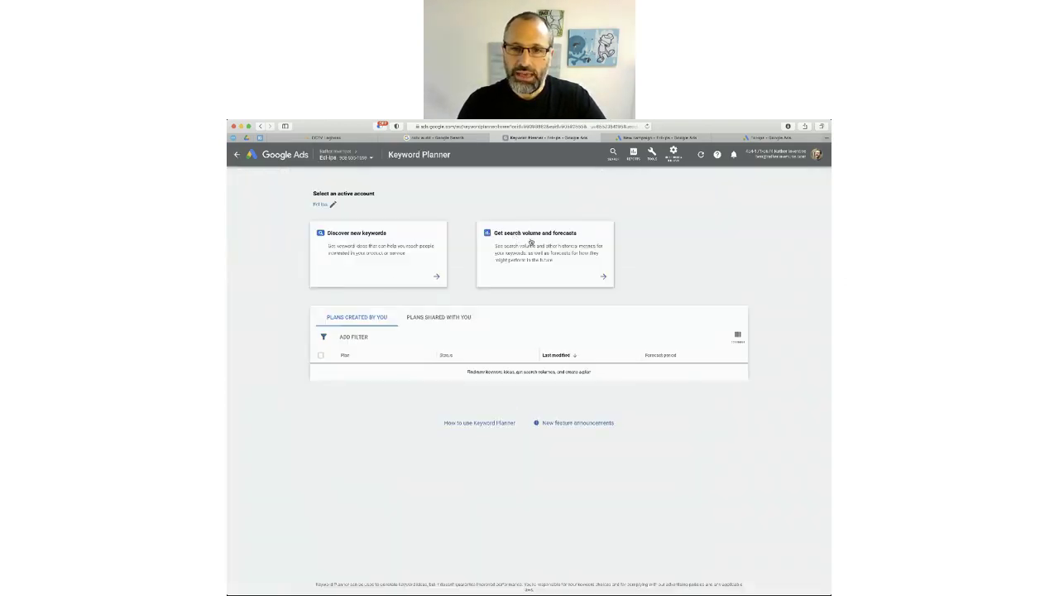
click(532, 242)
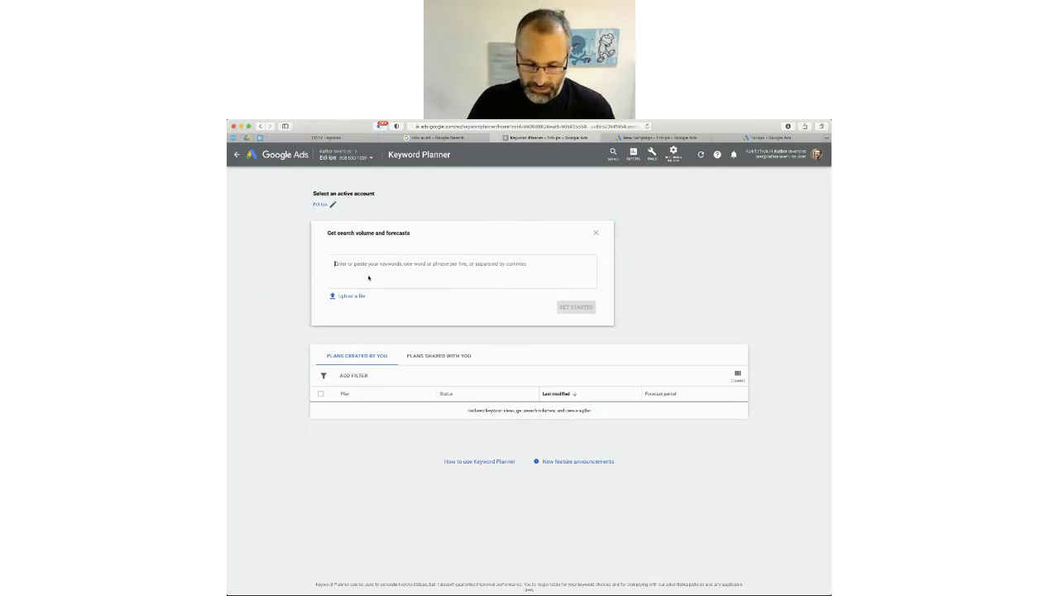
text(cctv logbook, cctv audit, cctv audit template, cctv audit report, cctv camera inspection checklist, cctv asset manager, cctv maintenance report, cctv audit system, audit software, cctv audit software)
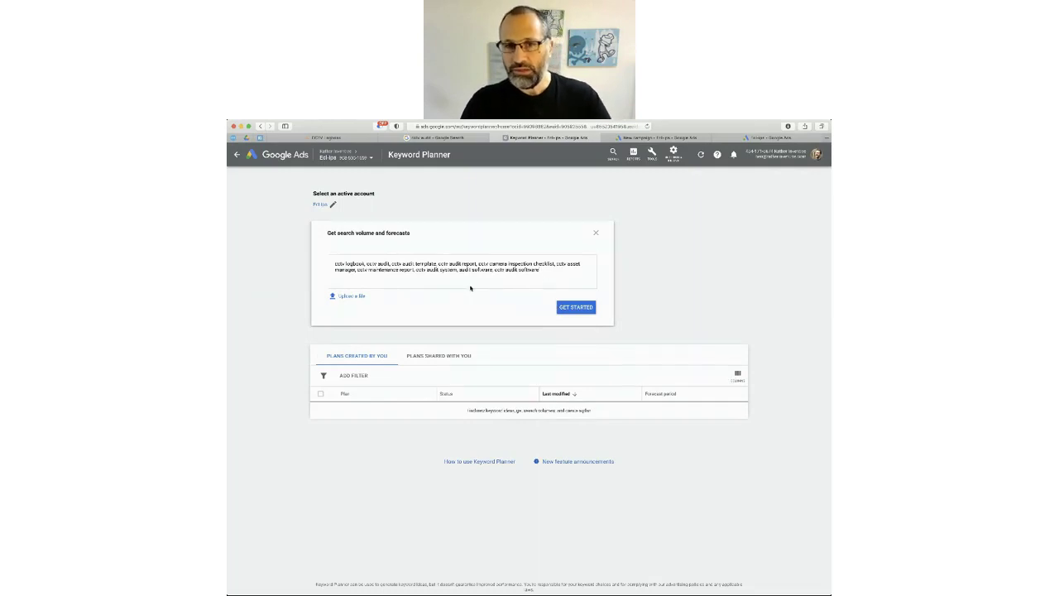
click(576, 311)
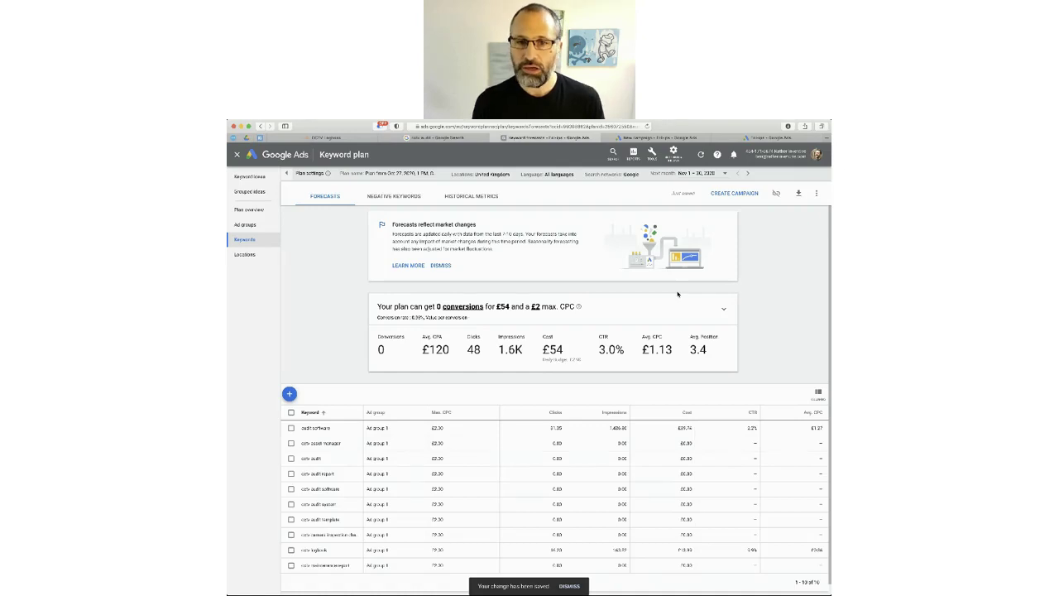
Step: Review the plan's conversions forecast, expanding and collapsing its graph, and check the keyword forecasts
scroll(723, 357, down, 1)
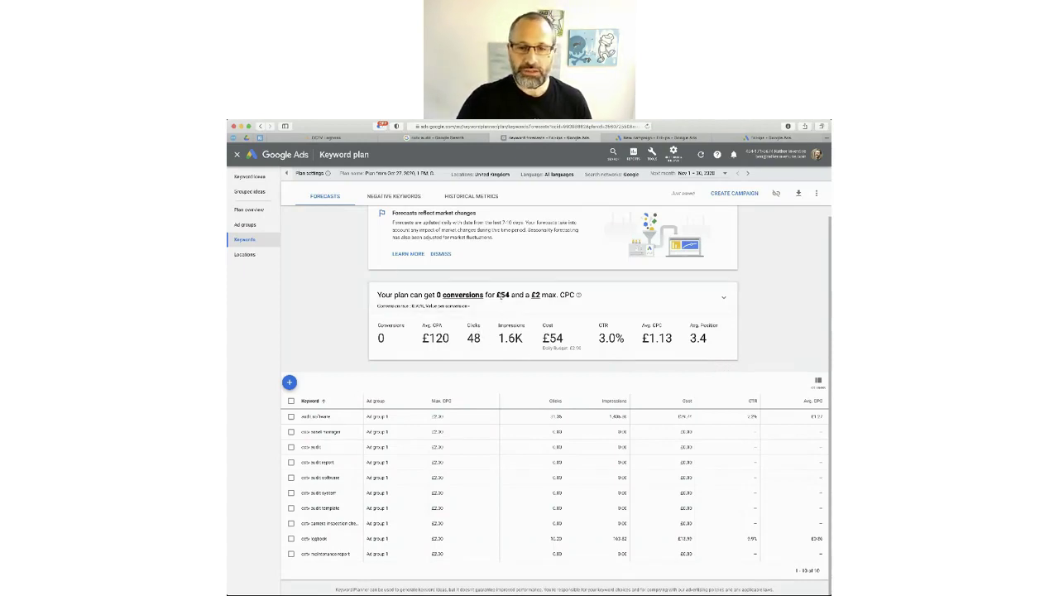
click(725, 299)
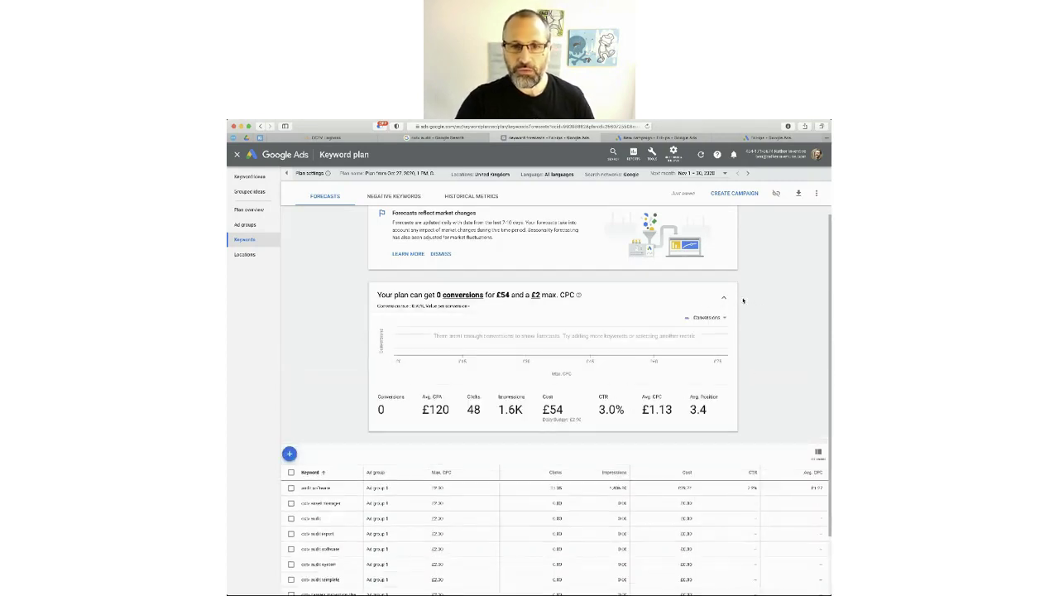
click(725, 298)
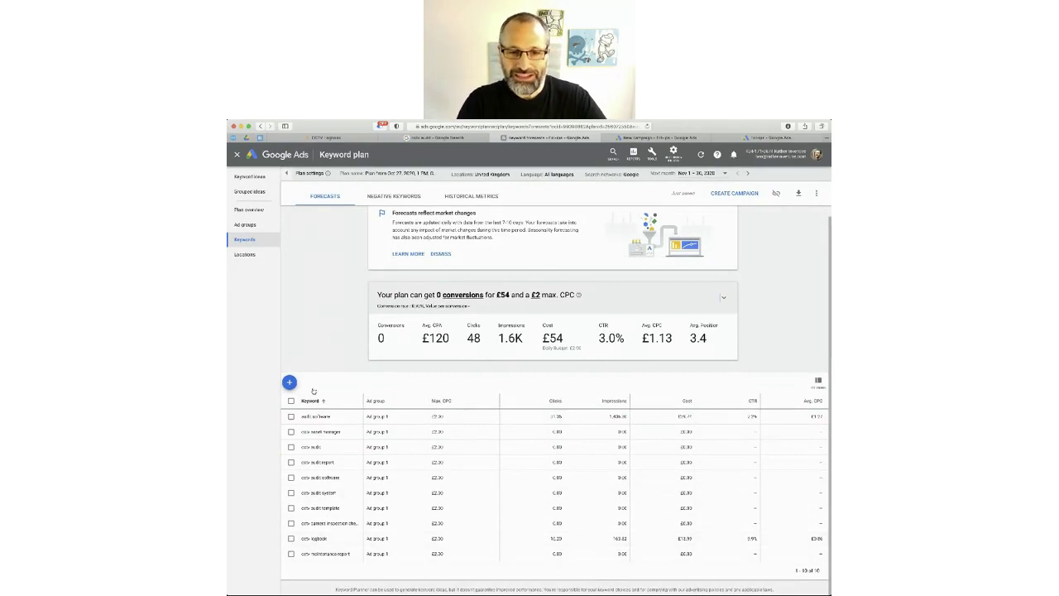
scroll(611, 304, up, 1)
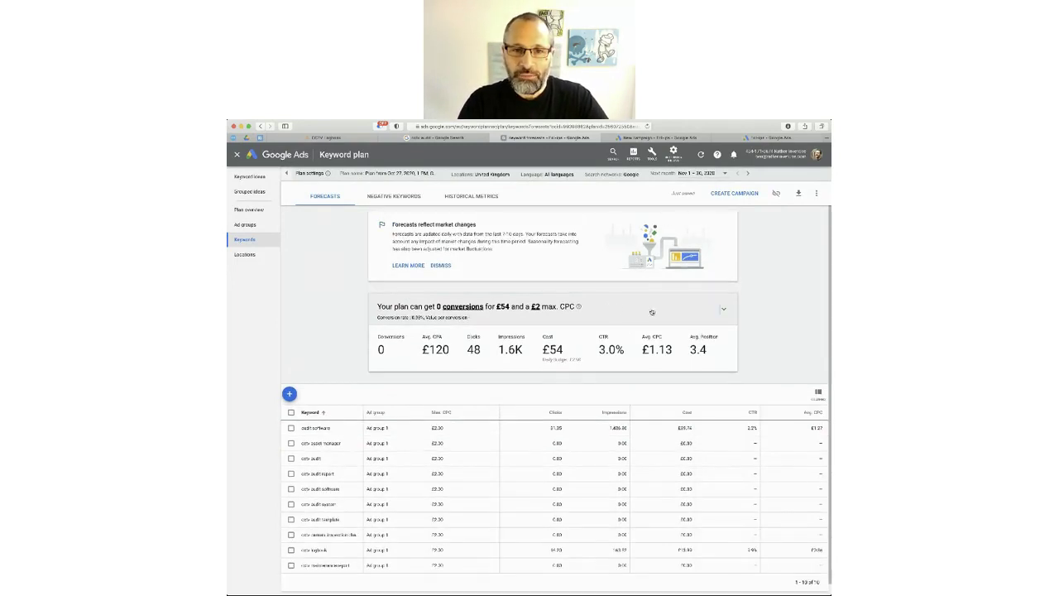
Step: Switch the forecast from conversions to clicks, set the max. CPC to £1.26 on the expanded graph and review the keyword forecasts
click(461, 307)
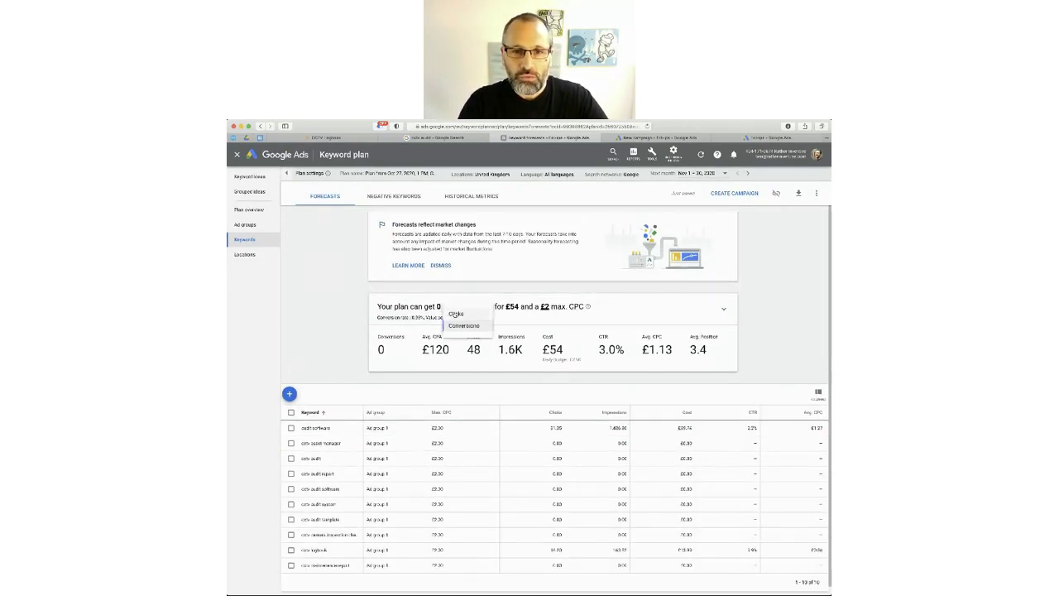
click(455, 314)
click(724, 308)
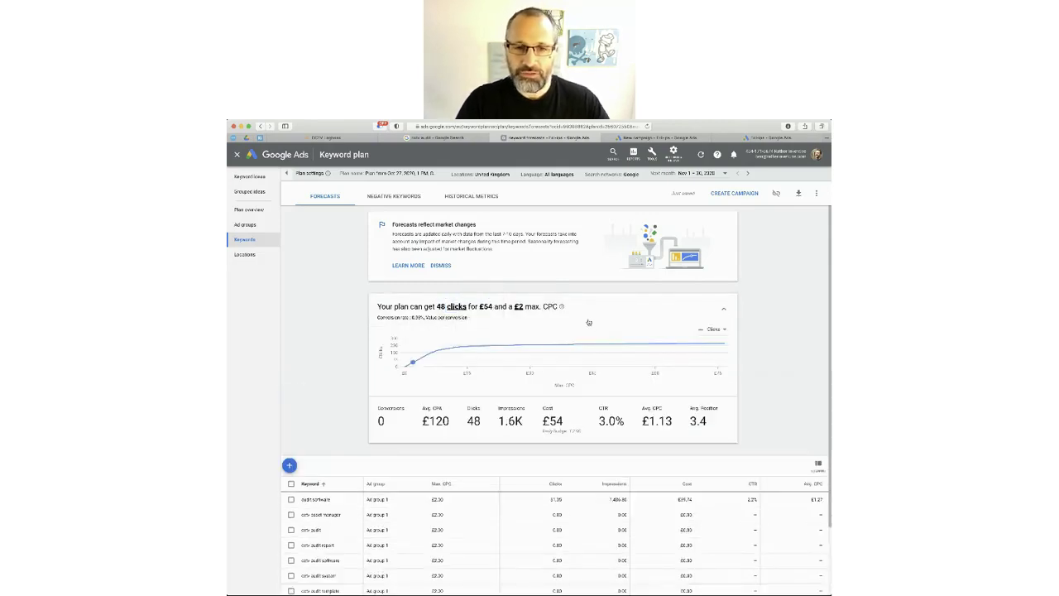
mouse_move(413, 365)
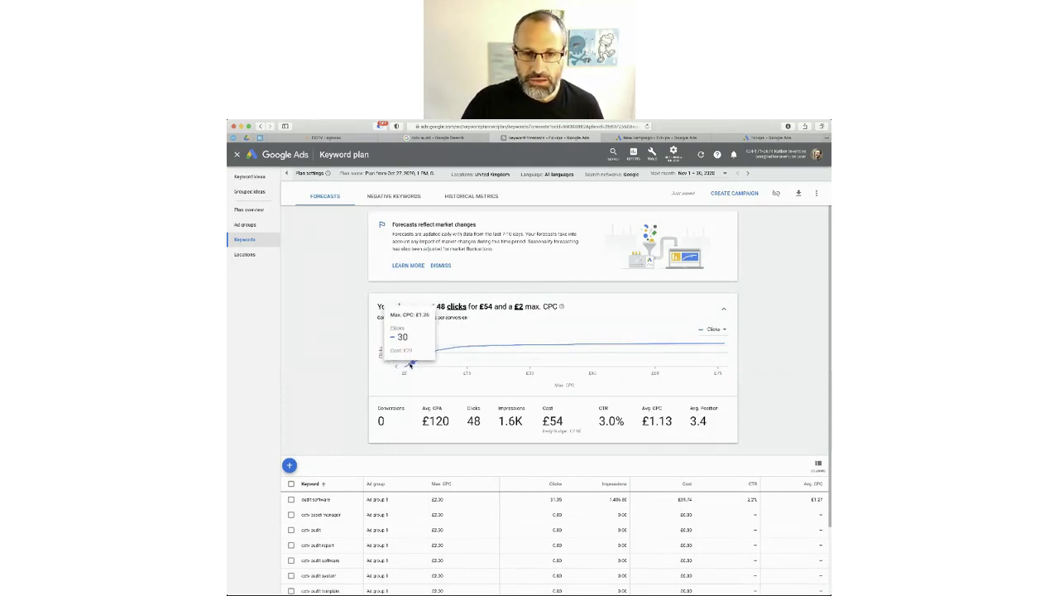
click(410, 364)
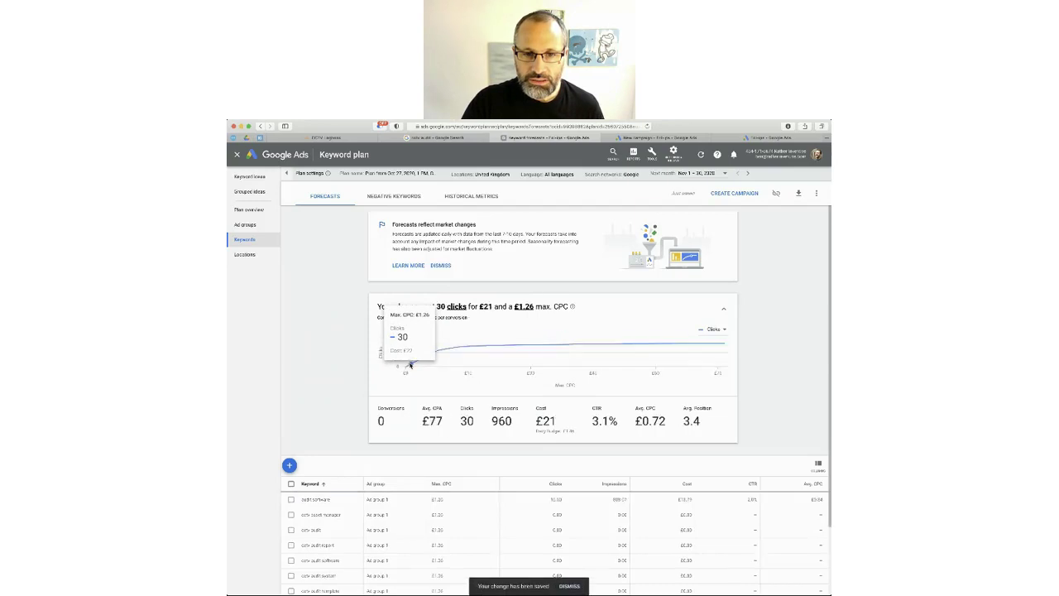
scroll(785, 369, down, 1)
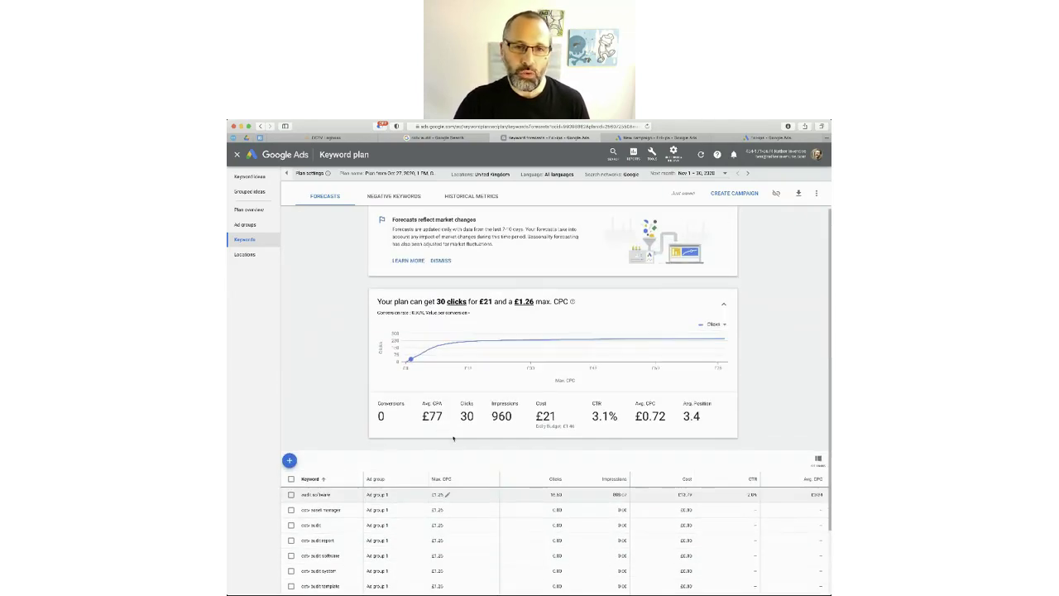
scroll(487, 465, down, 1)
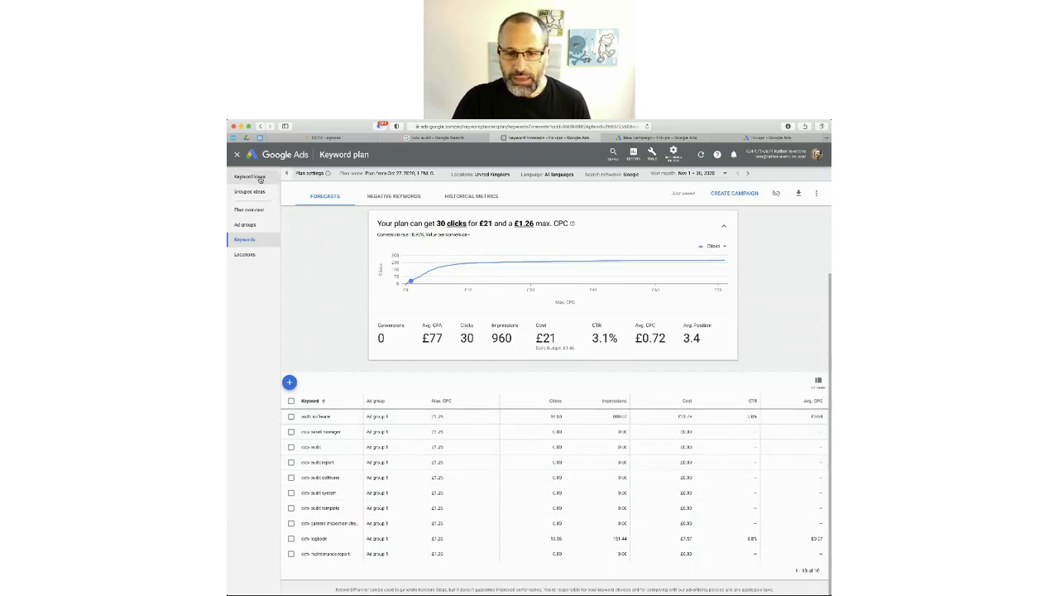
Step: Return to the Keyword Planner start page and enter the same CCTV and audit keyword list for a new search volume forecast
click(287, 175)
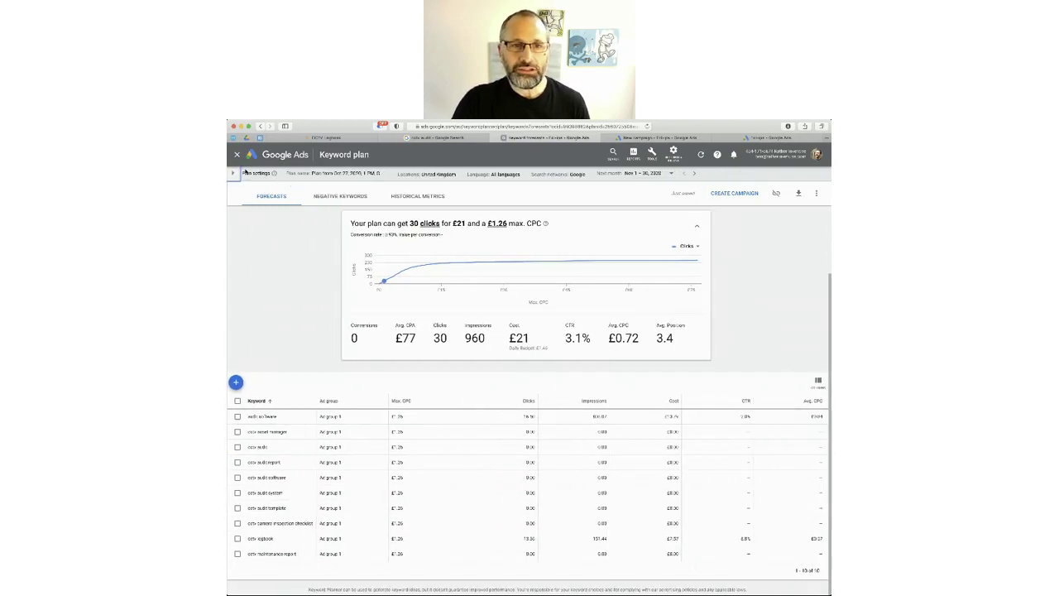
click(233, 175)
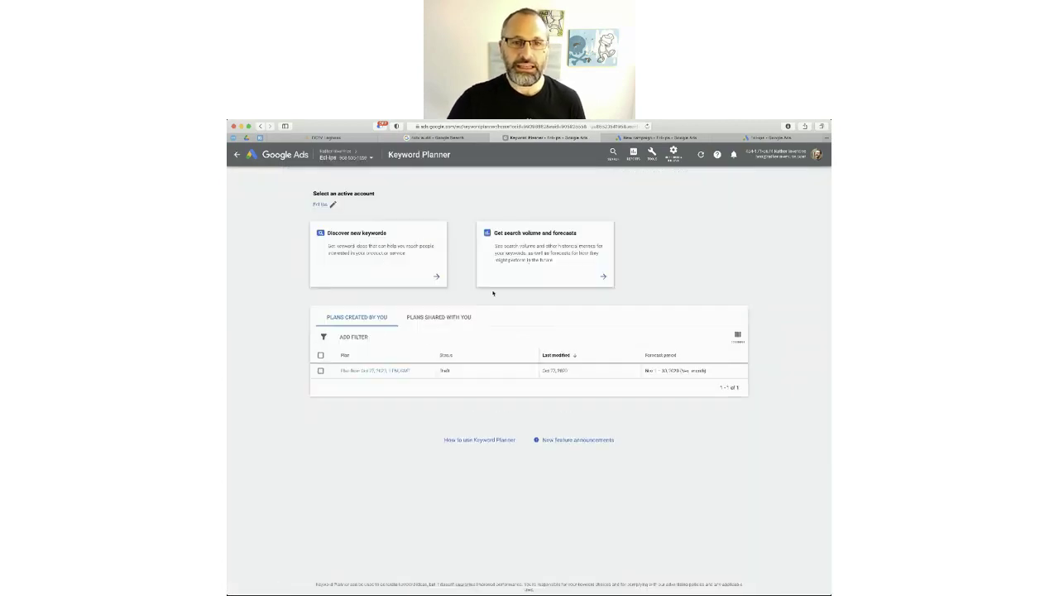
click(520, 249)
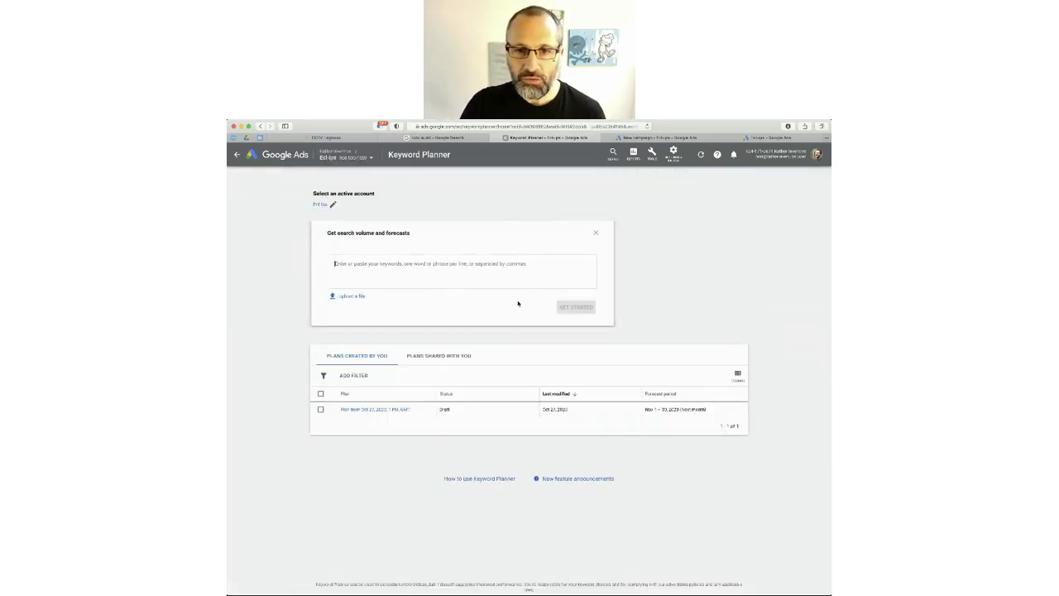
text(cctv logbook, cctv audit, cctv audit template, cctv audit report, cctv camera inspection checklist, cctv asset manage, cctv maintenance report, cctv audit system, audit software, cctv audit software)
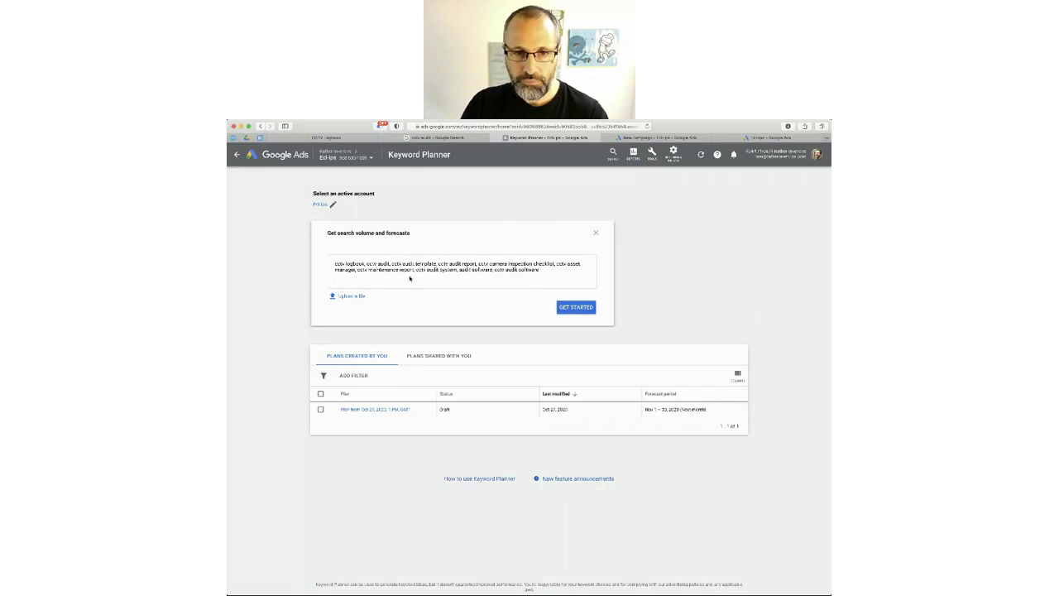
Step: Remove "audit software" from the keyword list and get the forecast for the remaining keywords
drag(495, 269, 466, 274)
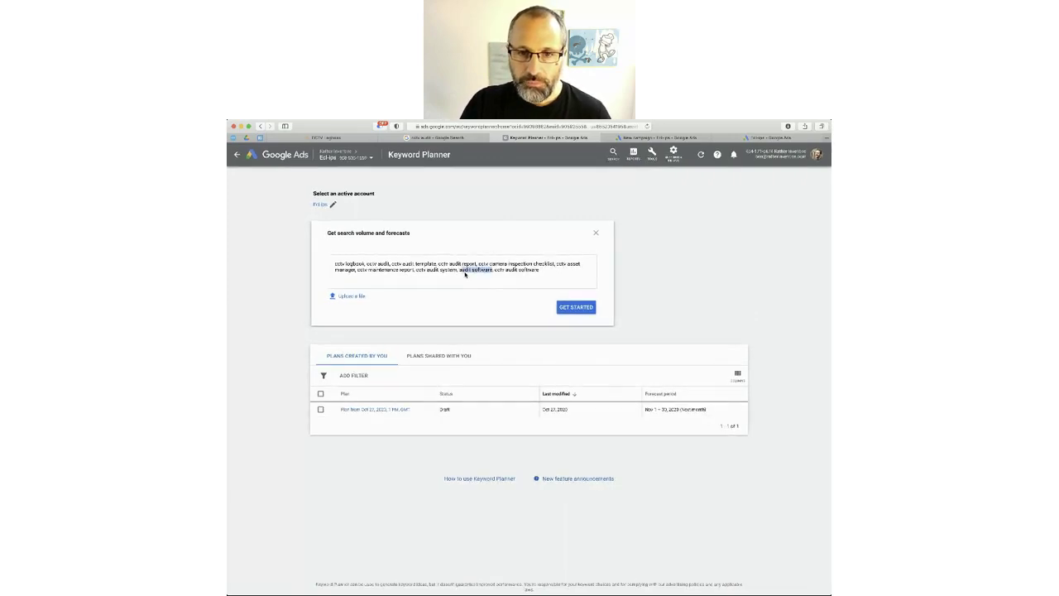
key(BackSpace)
key(BackSpace)
key(BackSpace)
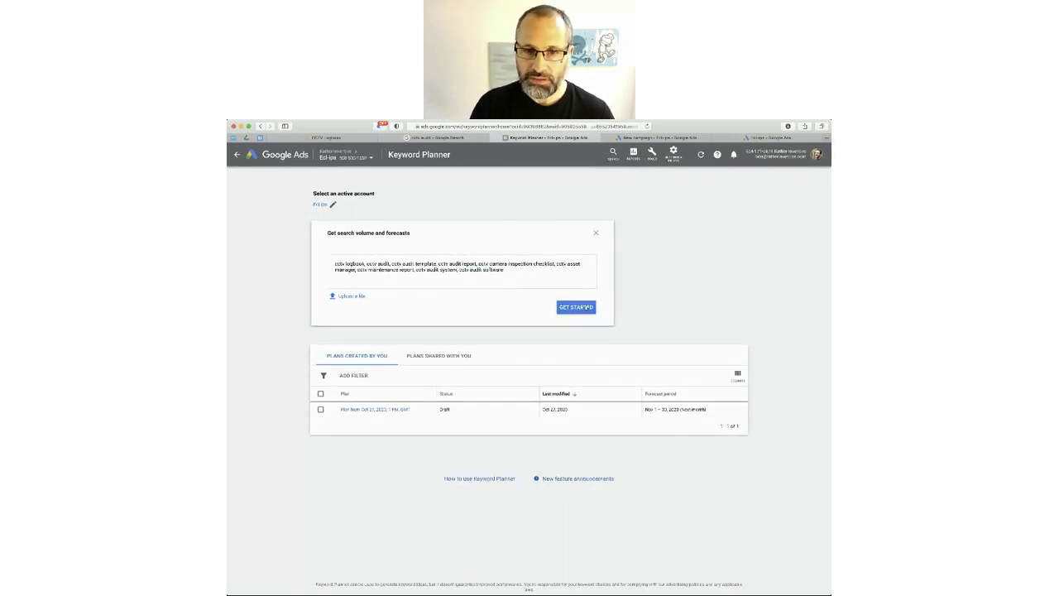
click(586, 307)
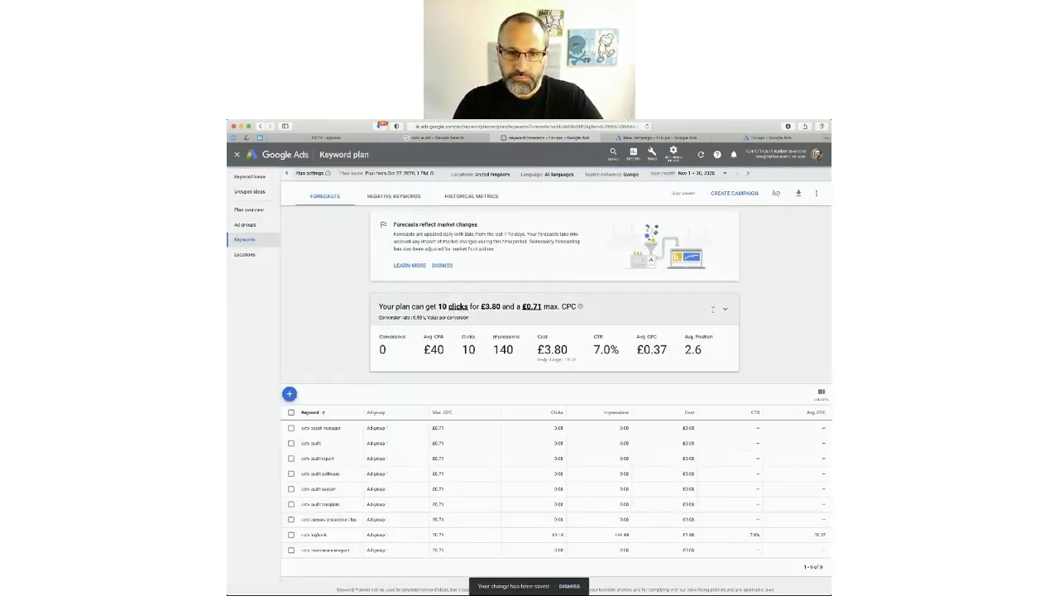
Step: Expand the clicks forecast graph, set the max. CPC to £2.64 and review the forecast for each keyword
click(712, 312)
mouse_move(414, 354)
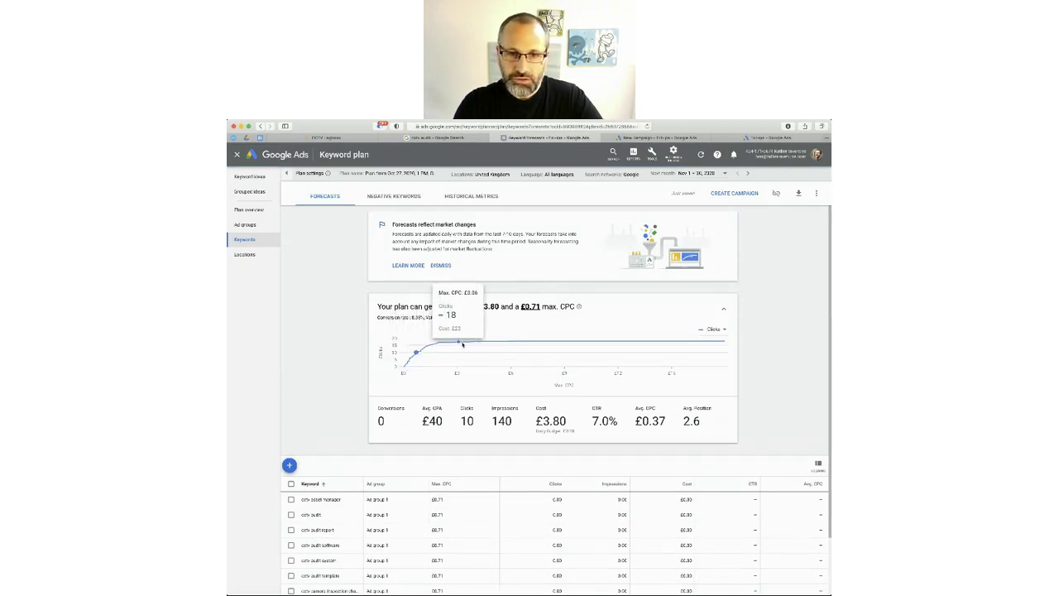
click(452, 345)
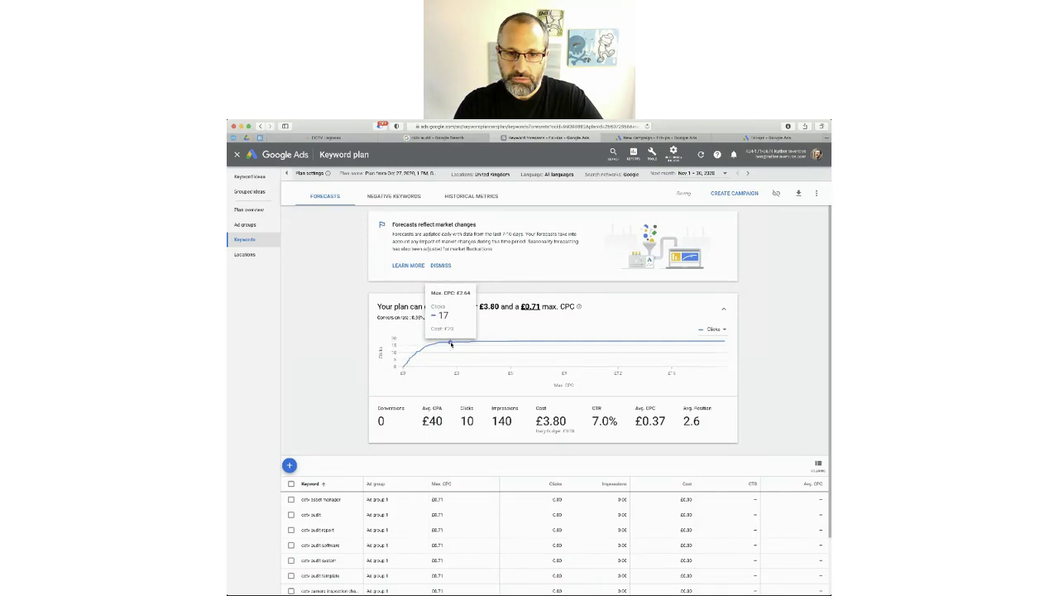
scroll(801, 396, down, 2)
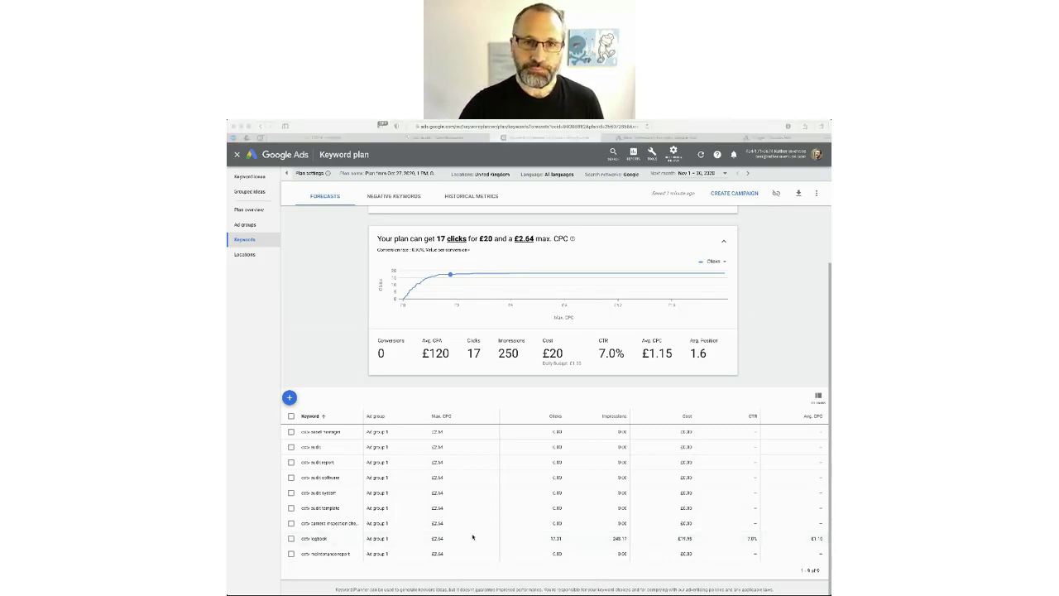
click(451, 581)
scroll(477, 337, up, 2)
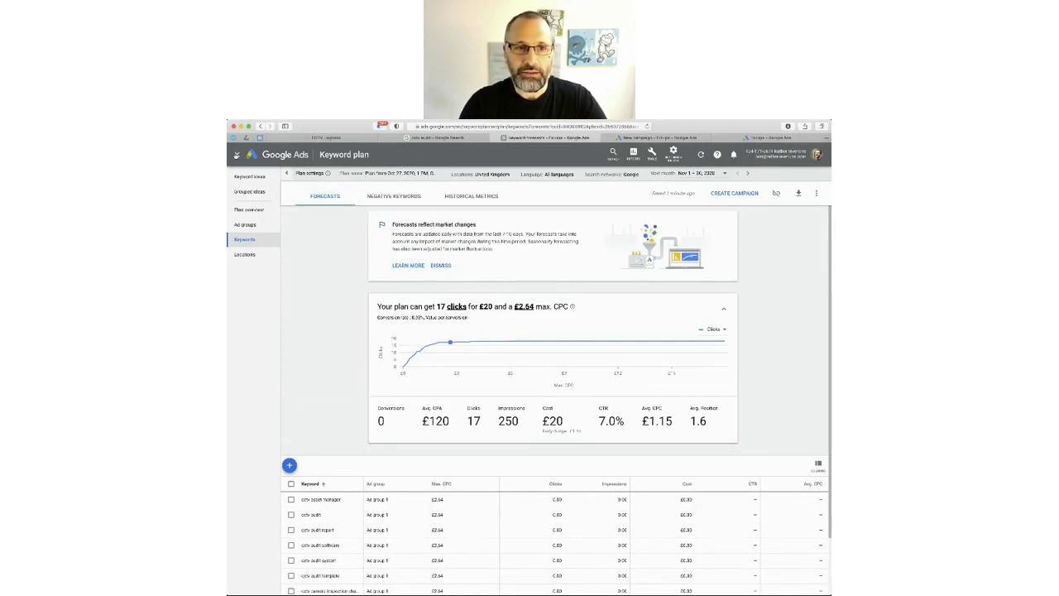
Step: In the open new campaign setup, choose Website traffic as the goal and Search as the campaign type
click(668, 139)
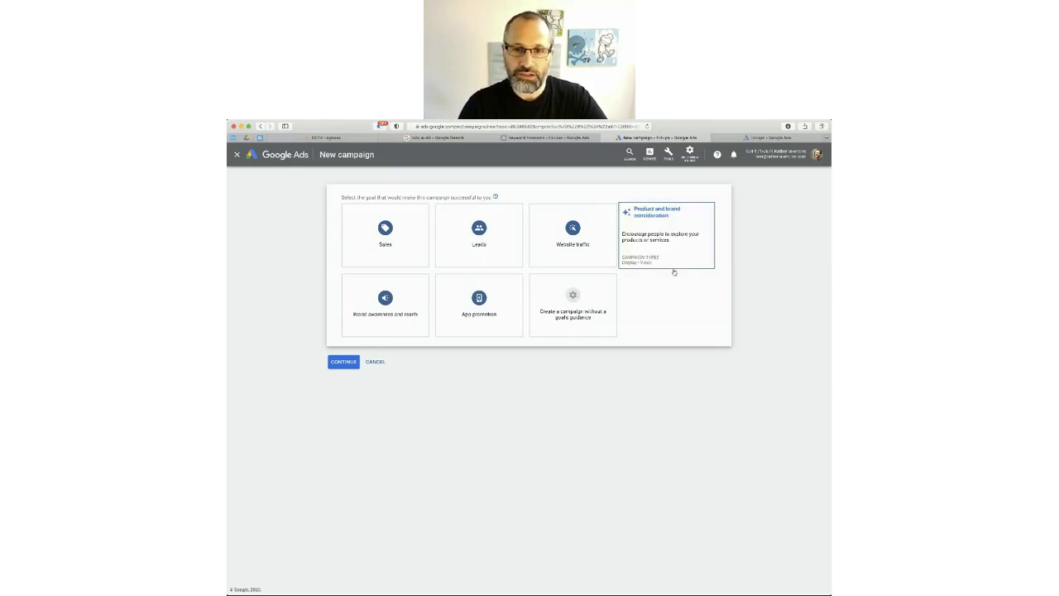
click(582, 258)
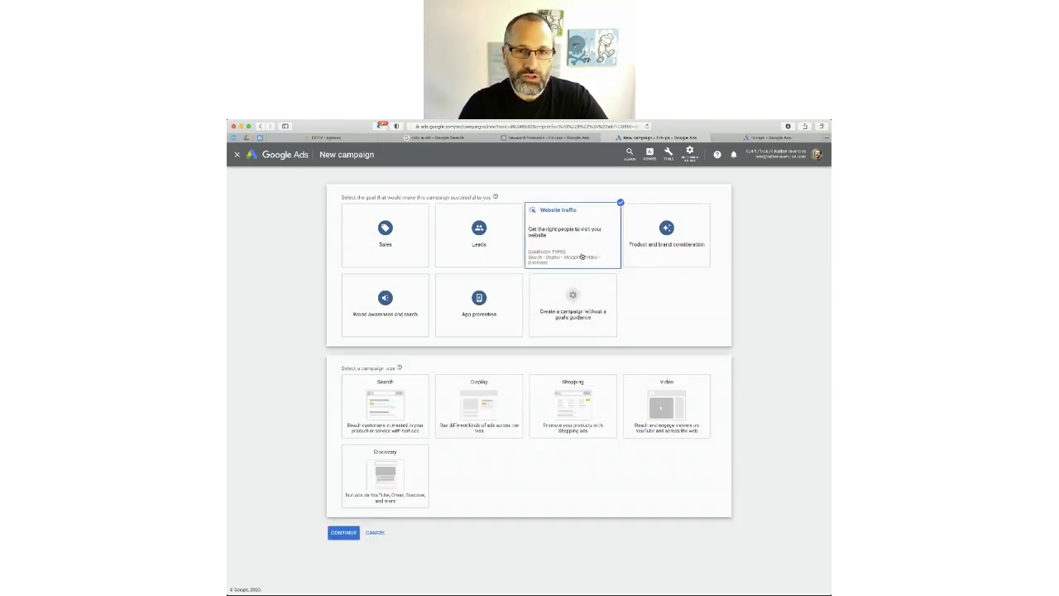
click(380, 408)
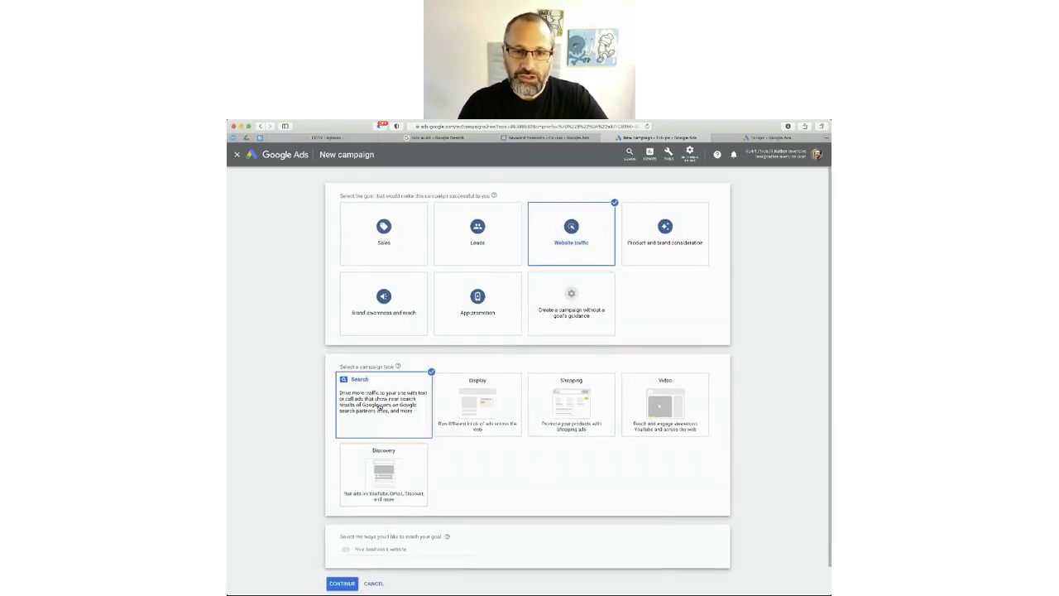
scroll(591, 481, down, 1)
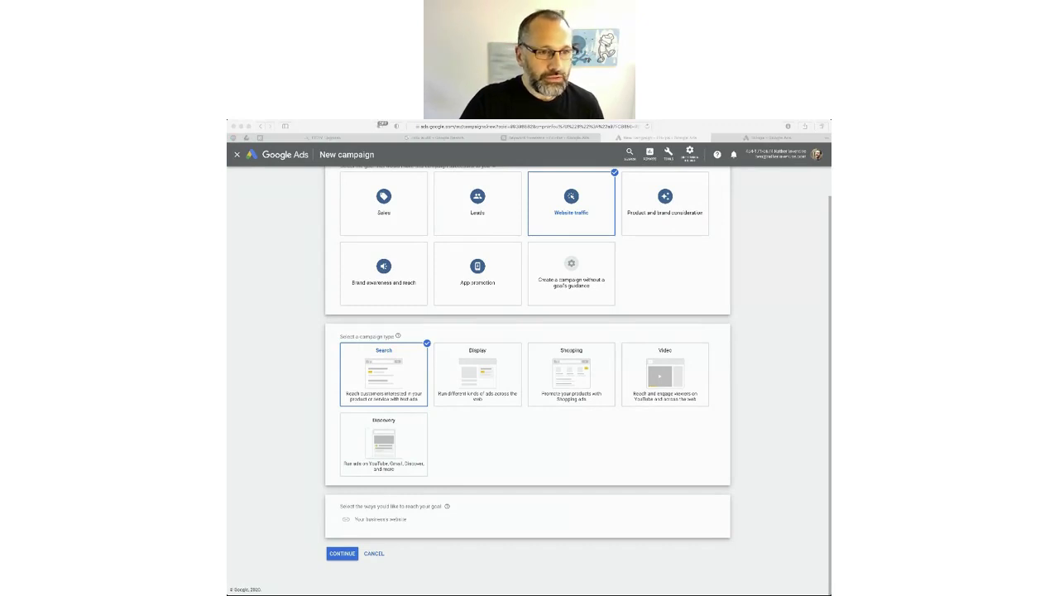
click(395, 520)
text(https://cs.dogbook.com/)
click(341, 554)
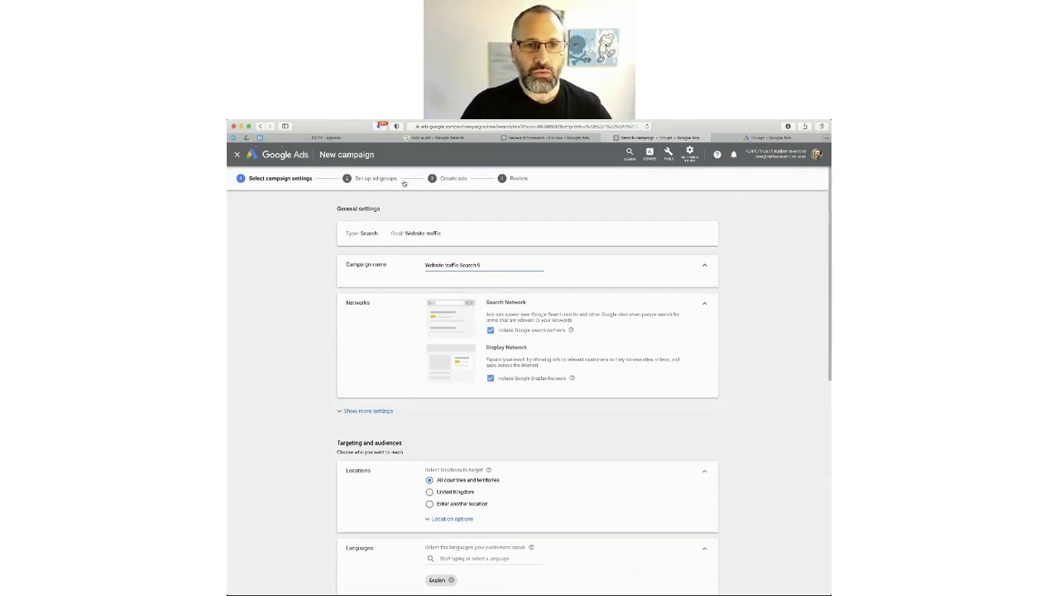
key(shift+Tab)
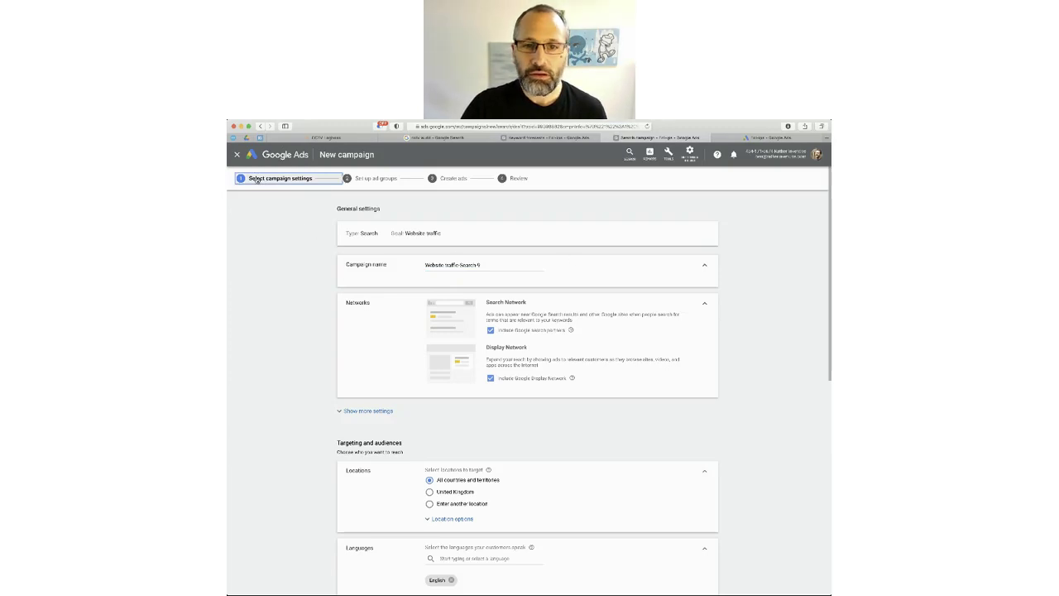
click(237, 156)
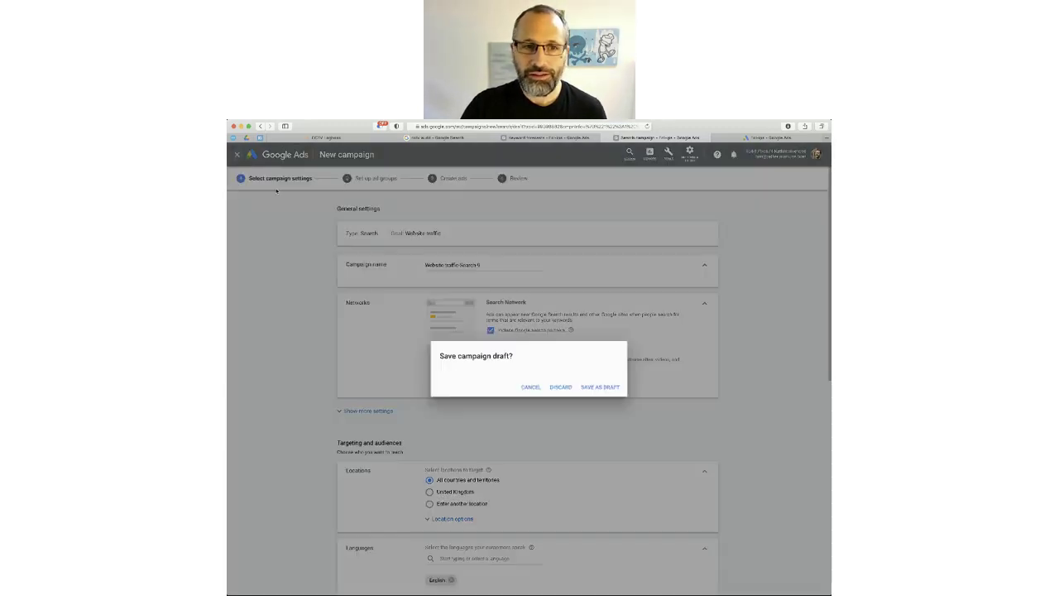
click(561, 388)
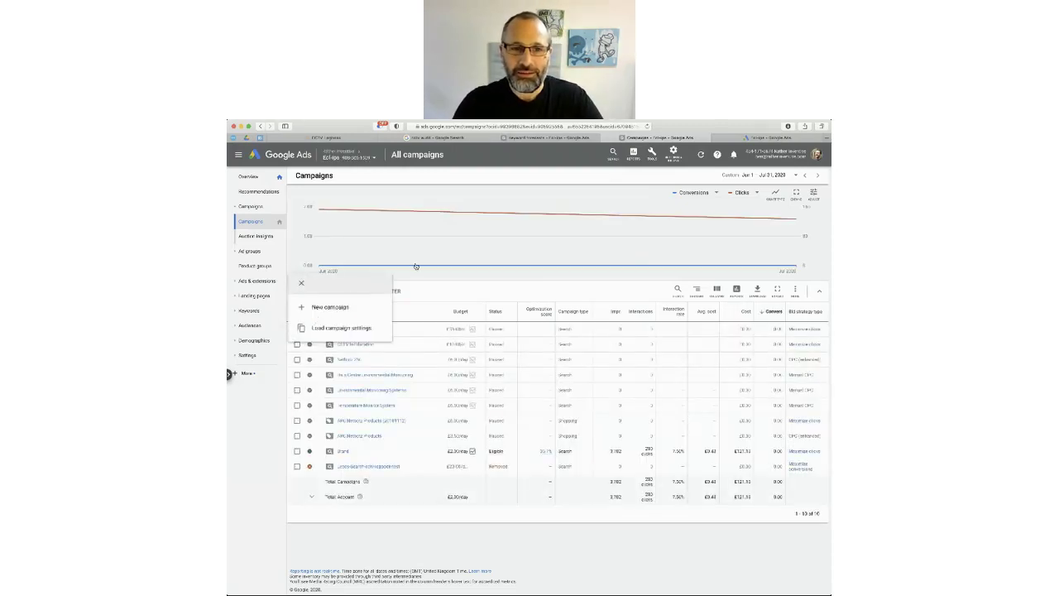
Step: Start a new campaign with Leads as the goal and Search as the campaign type
click(339, 311)
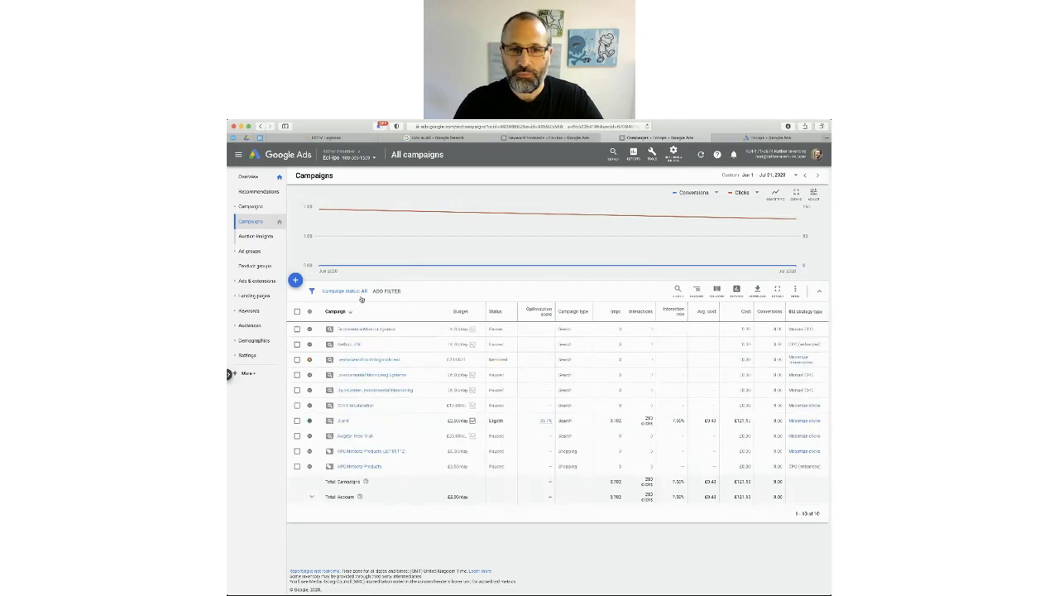
click(295, 280)
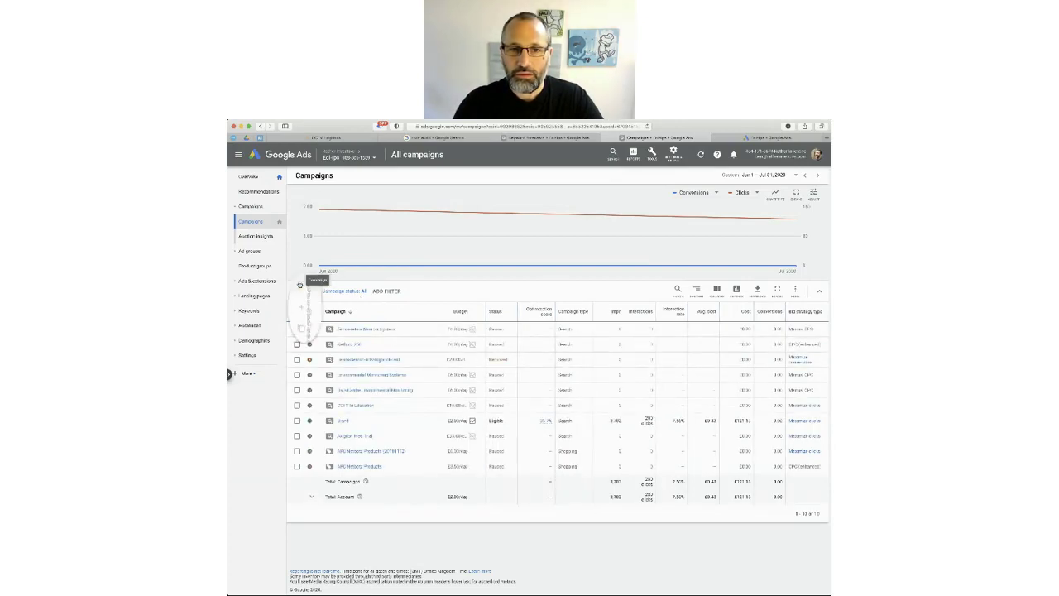
click(321, 308)
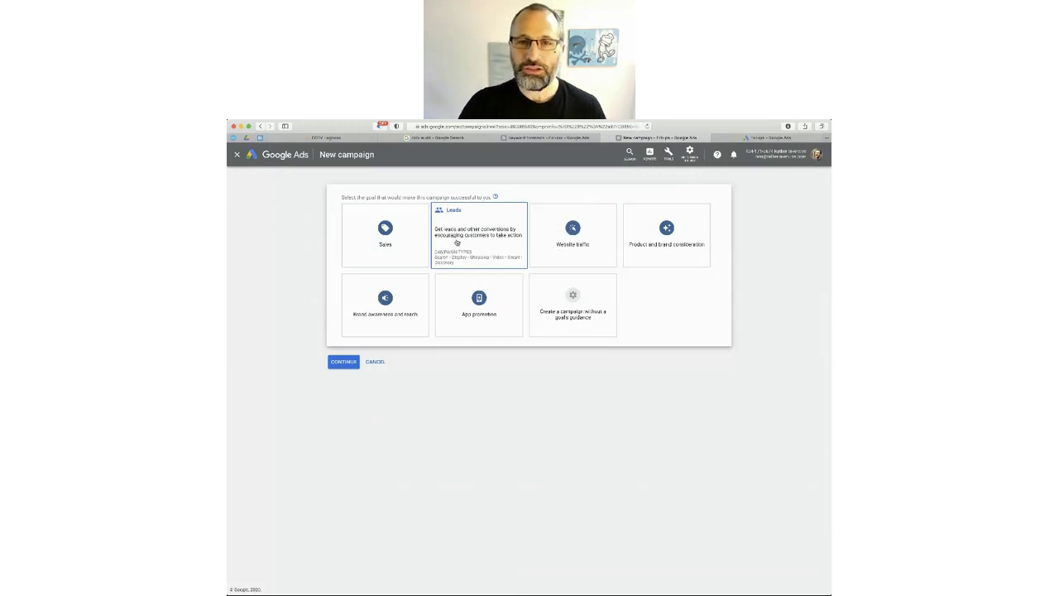
click(455, 244)
click(388, 421)
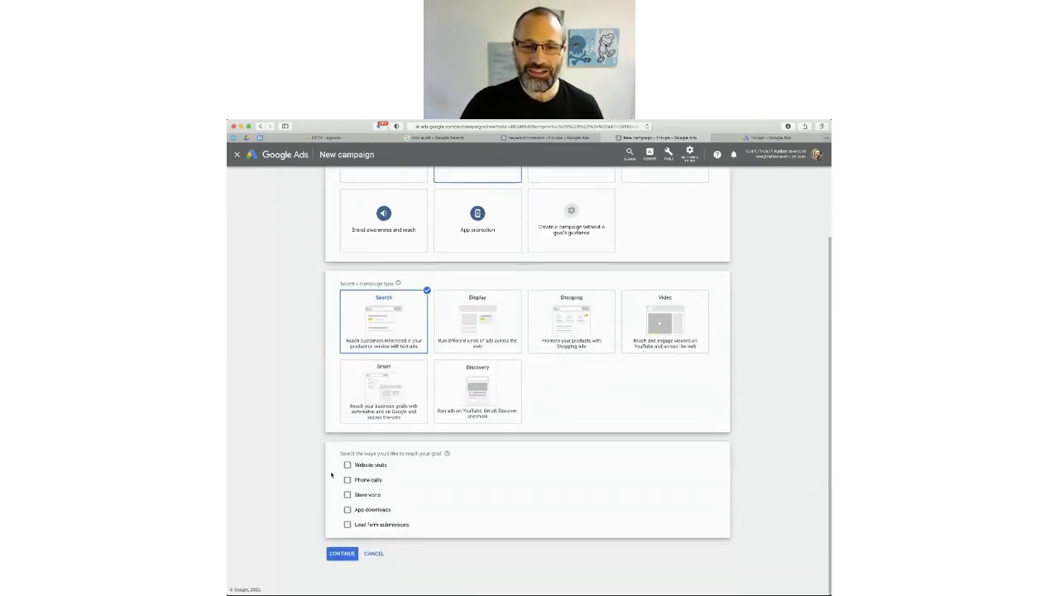
Step: Choose website visits as the way to reach the goal, enter the CCTV logbook website's URL and continue to the campaign settings
click(364, 466)
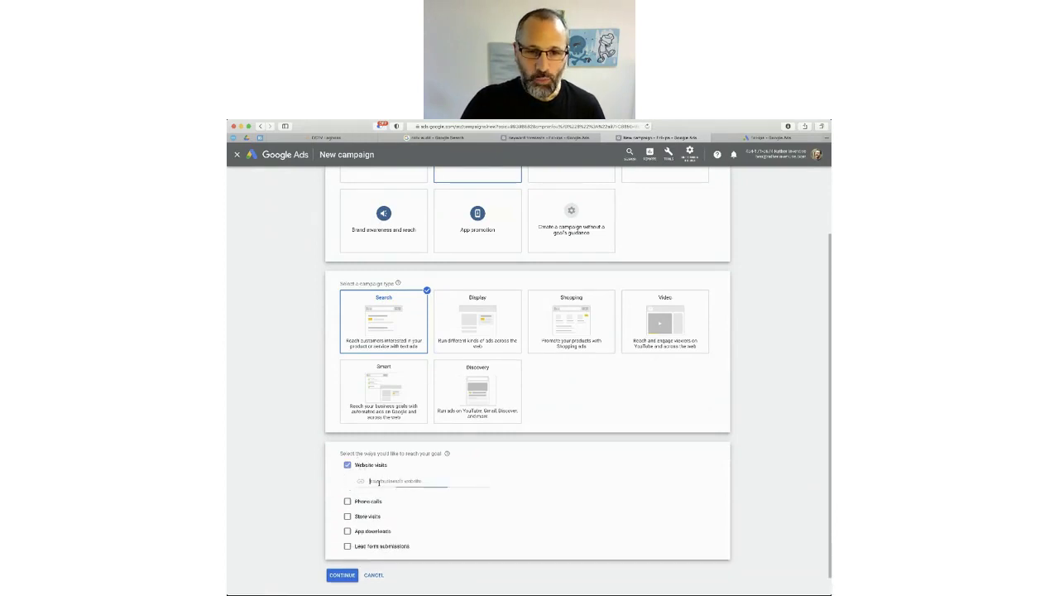
text(www.pinchingbook.com/)
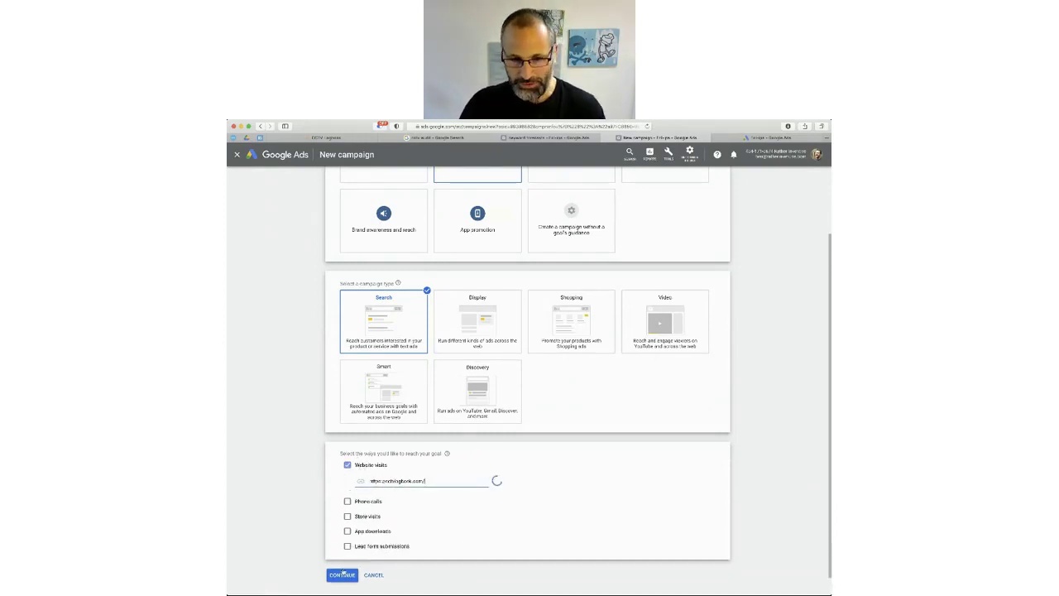
click(342, 574)
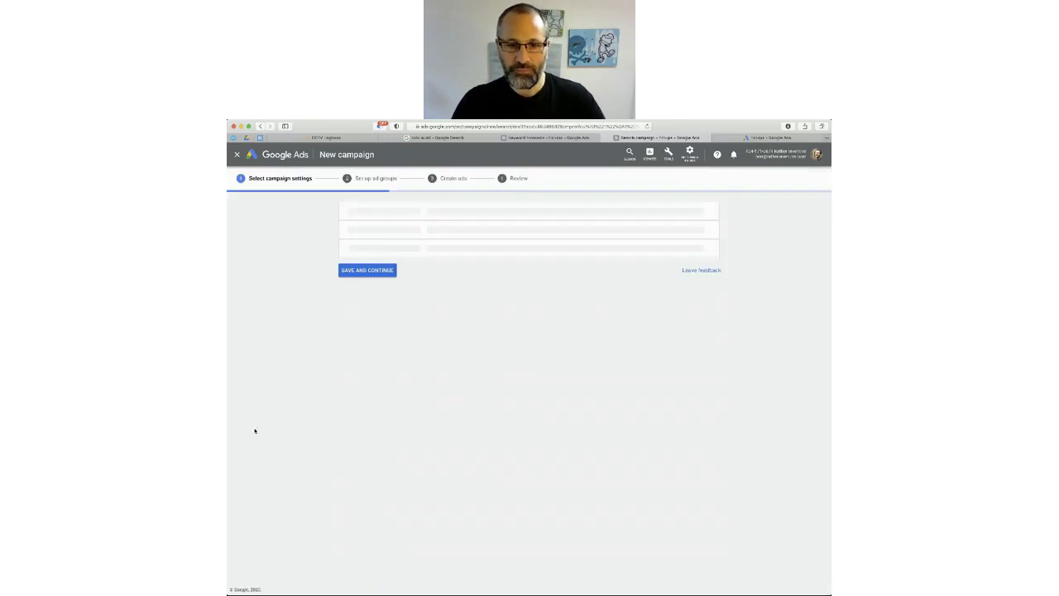
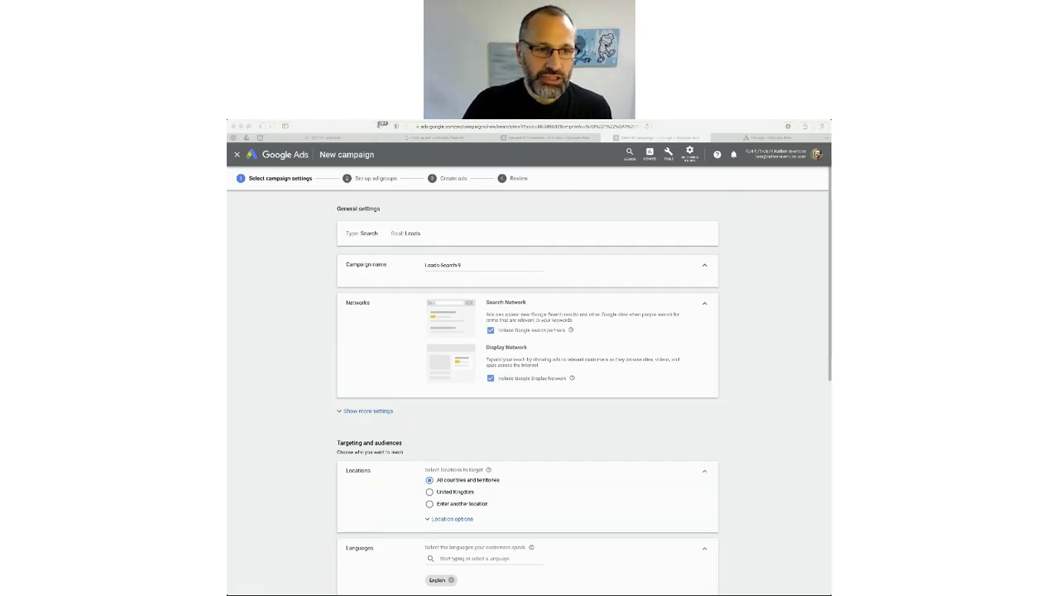
Step: Name the campaign "Leads-Search-cctv logbook" and exclude both Google search partners and the Google Display Network
double_click(458, 276)
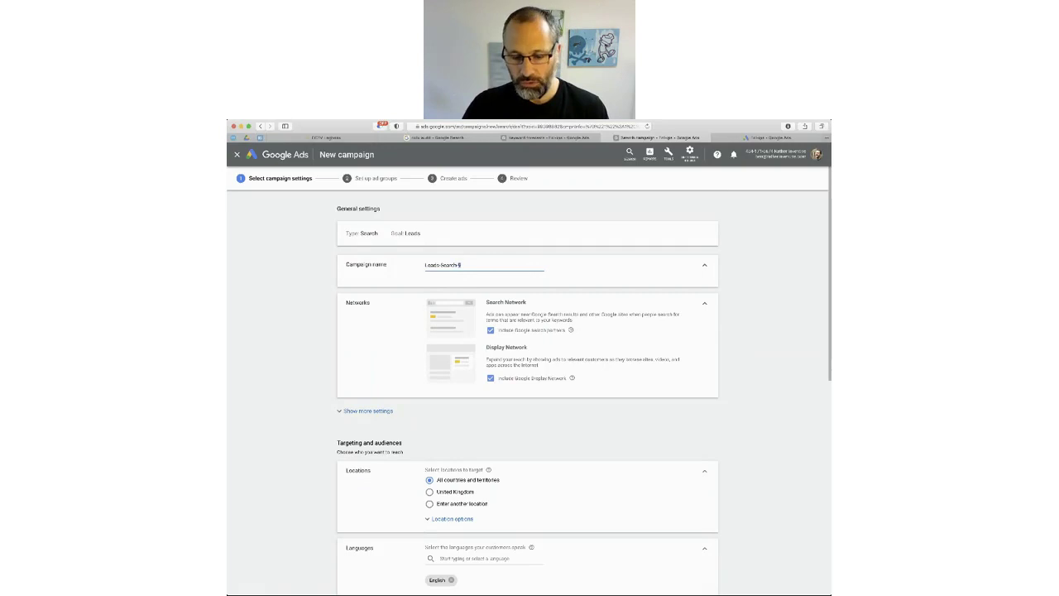
text(cctv logbook)
text(-)
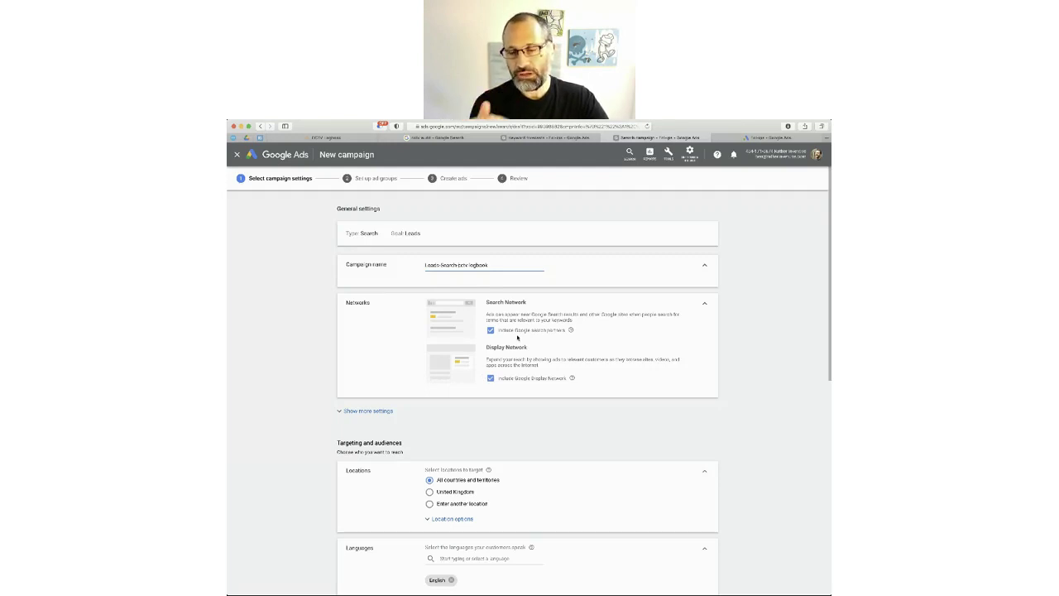
click(490, 331)
click(491, 384)
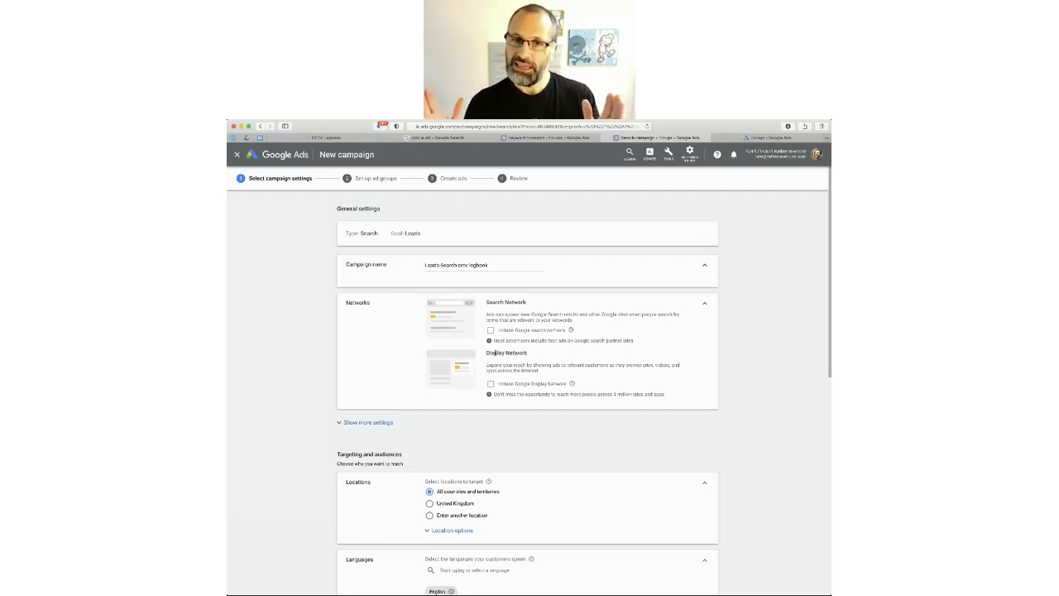
Step: Show the additional campaign settings and set the campaign's end date to Nov 30, 2020
scroll(607, 422, down, 6)
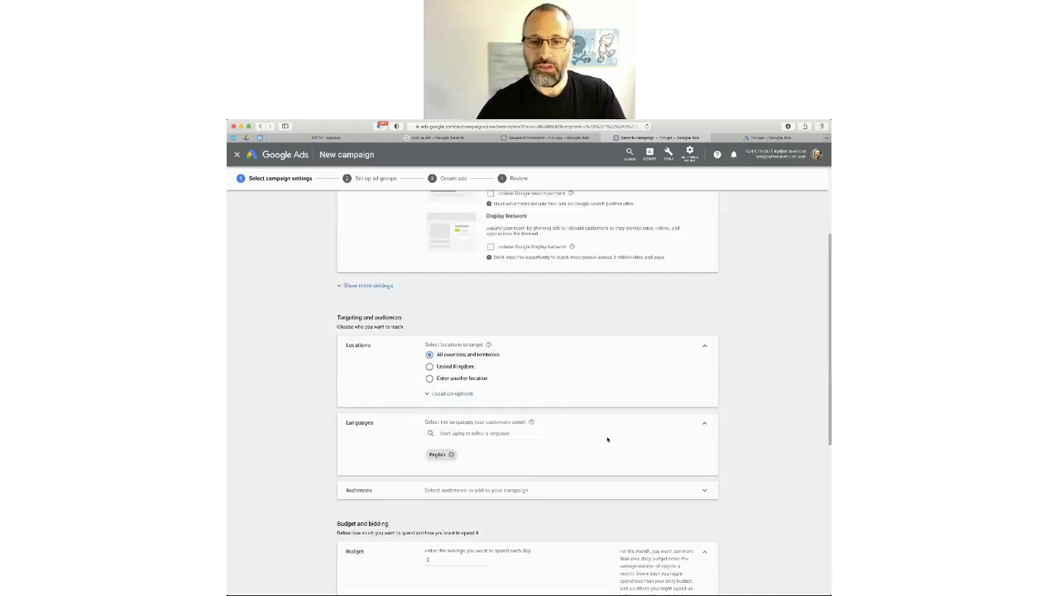
scroll(607, 412, up, 2)
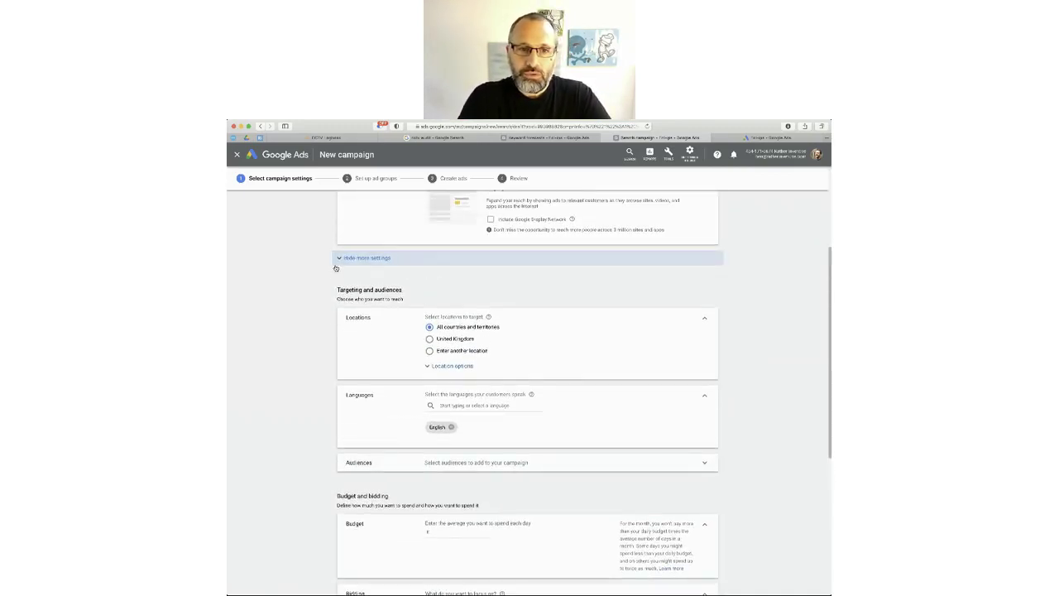
click(352, 258)
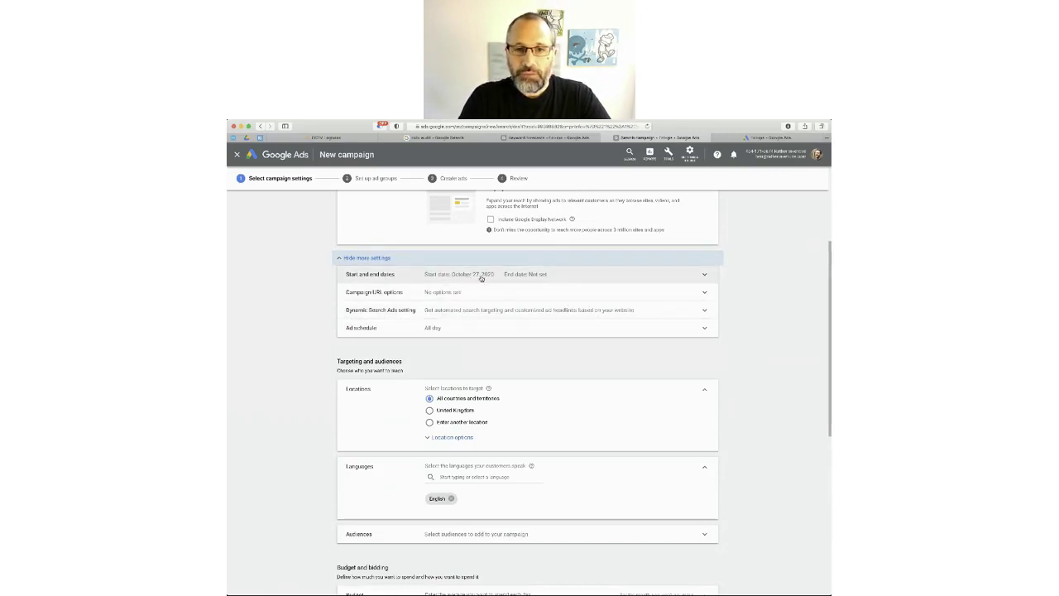
click(658, 276)
click(457, 331)
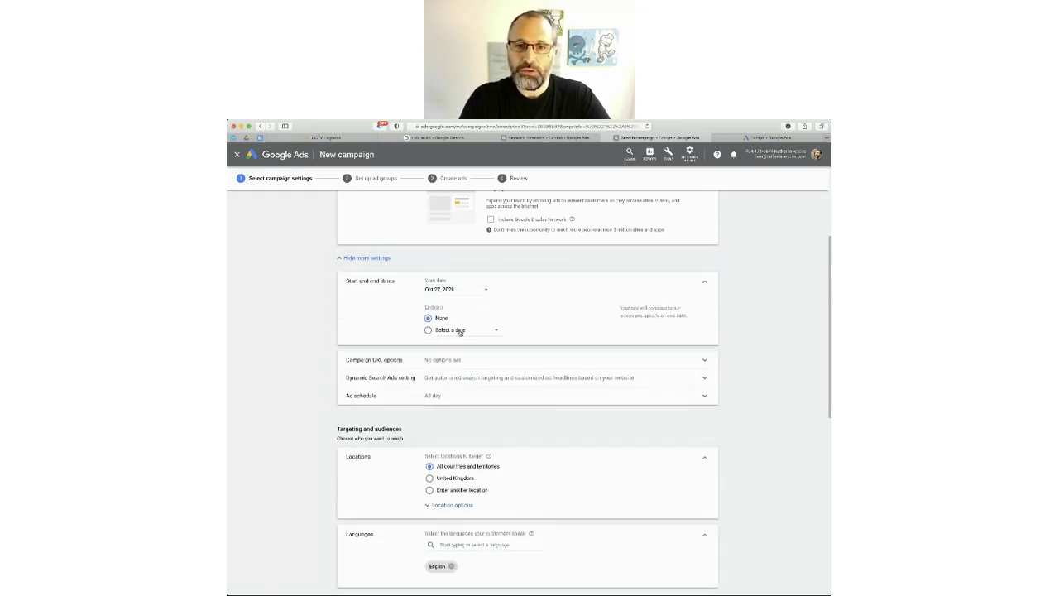
scroll(476, 451, down, 2)
click(456, 424)
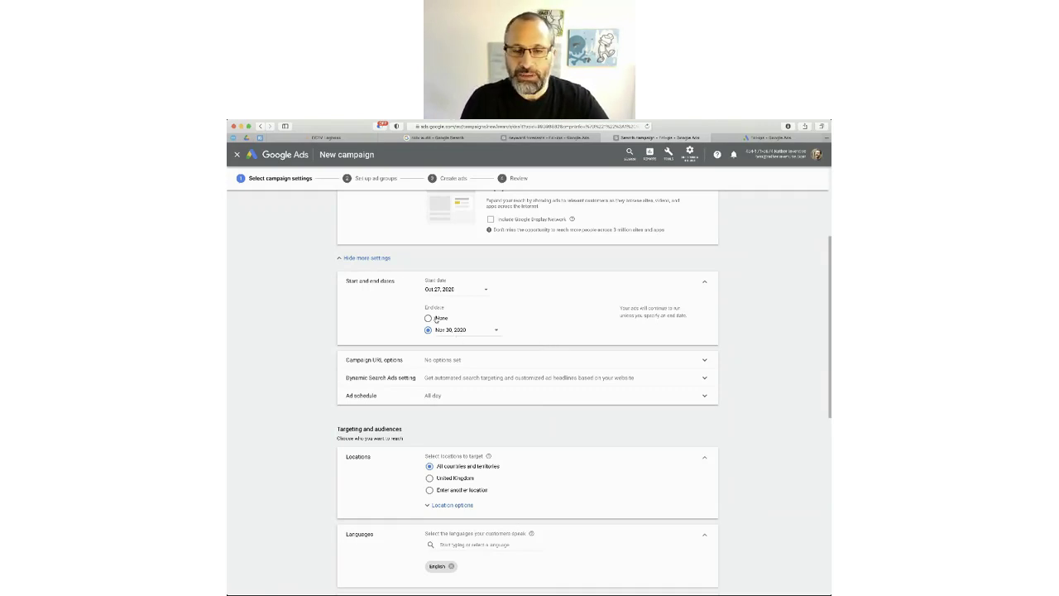
Step: Set the ad schedule to run Mondays - Fridays from 07:00 to 22:00
click(452, 398)
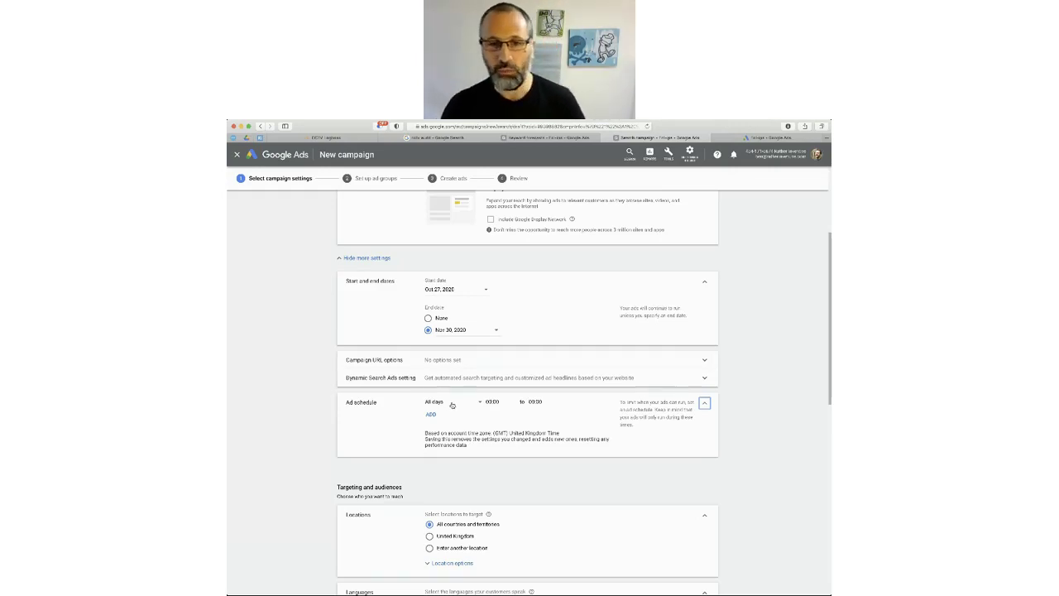
click(451, 403)
click(454, 422)
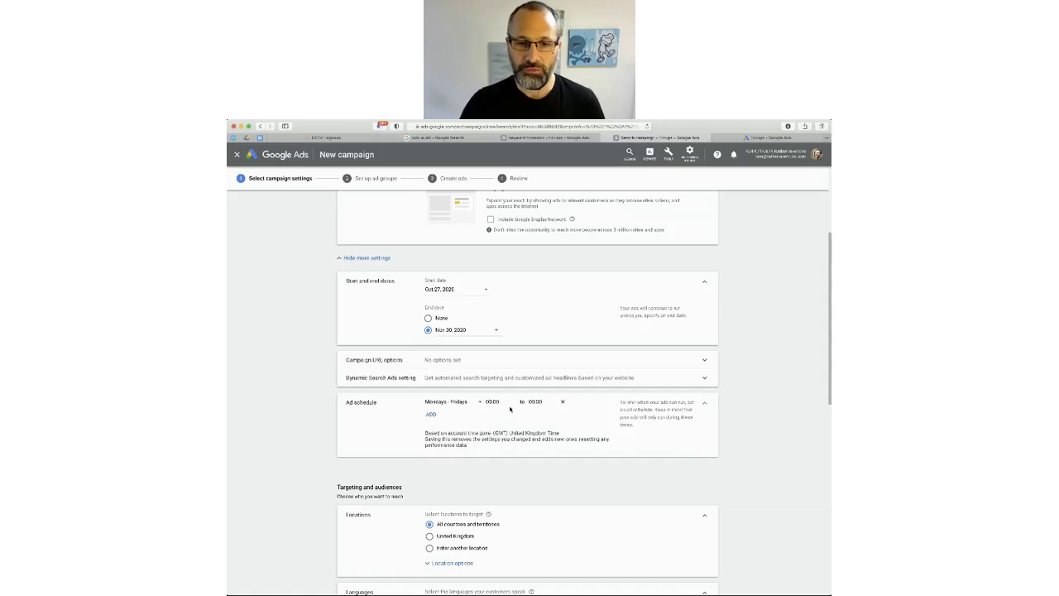
click(490, 401)
double_click(491, 401)
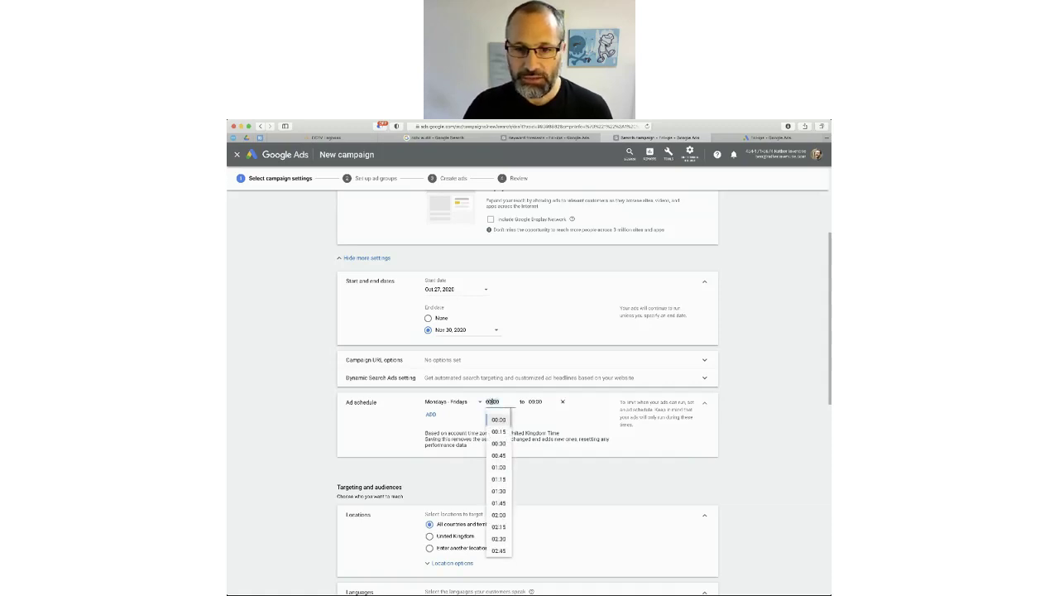
text(09:00)
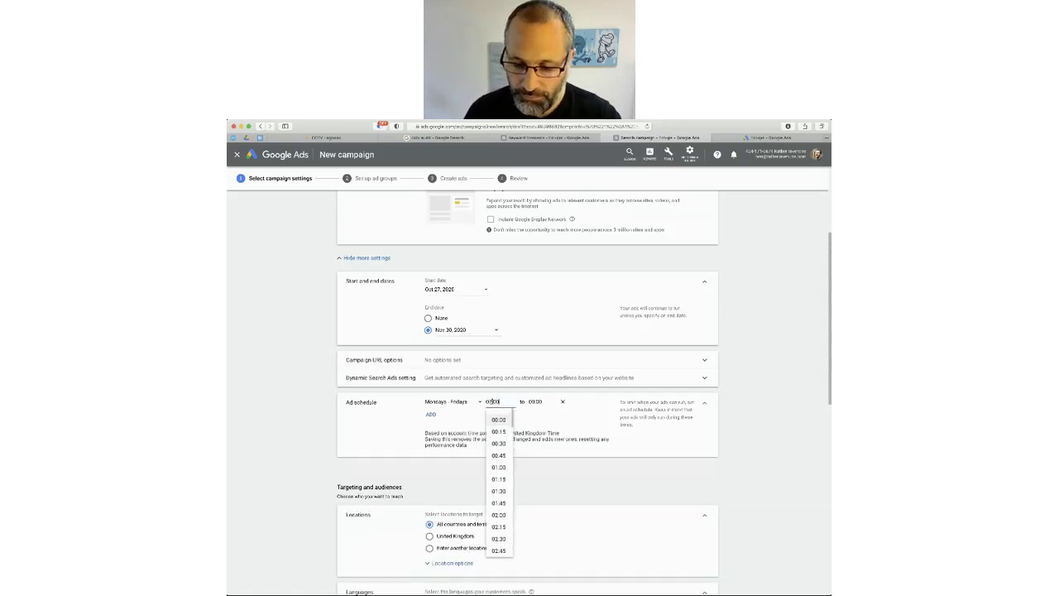
click(544, 401)
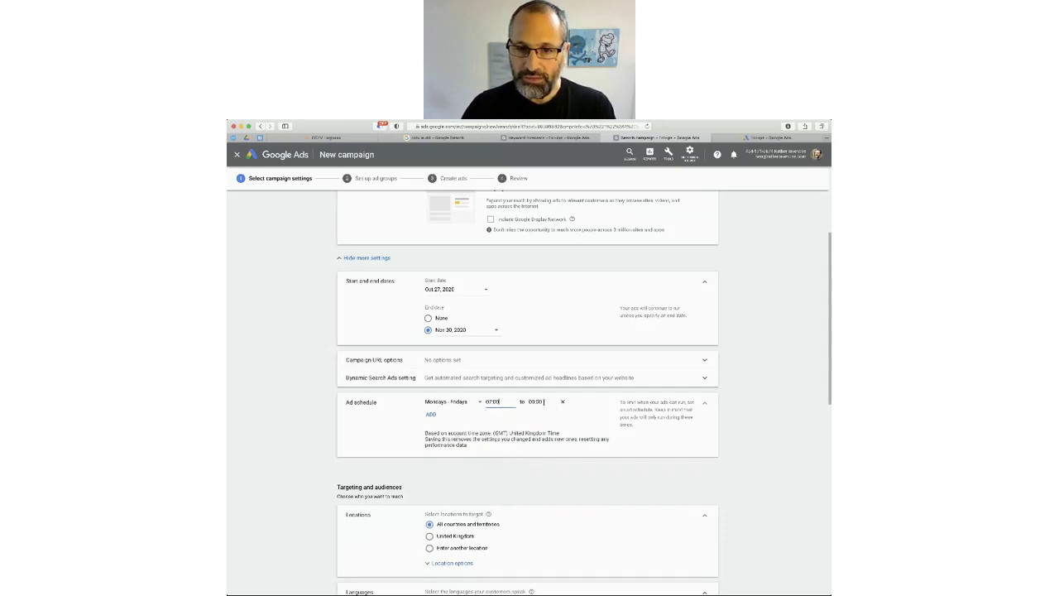
click(547, 402)
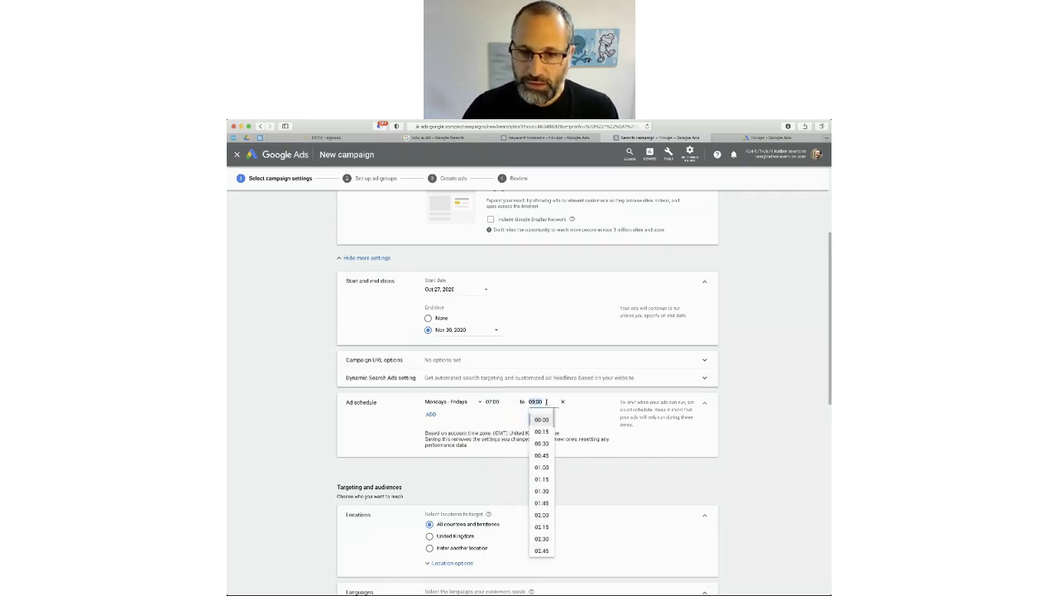
text(20)
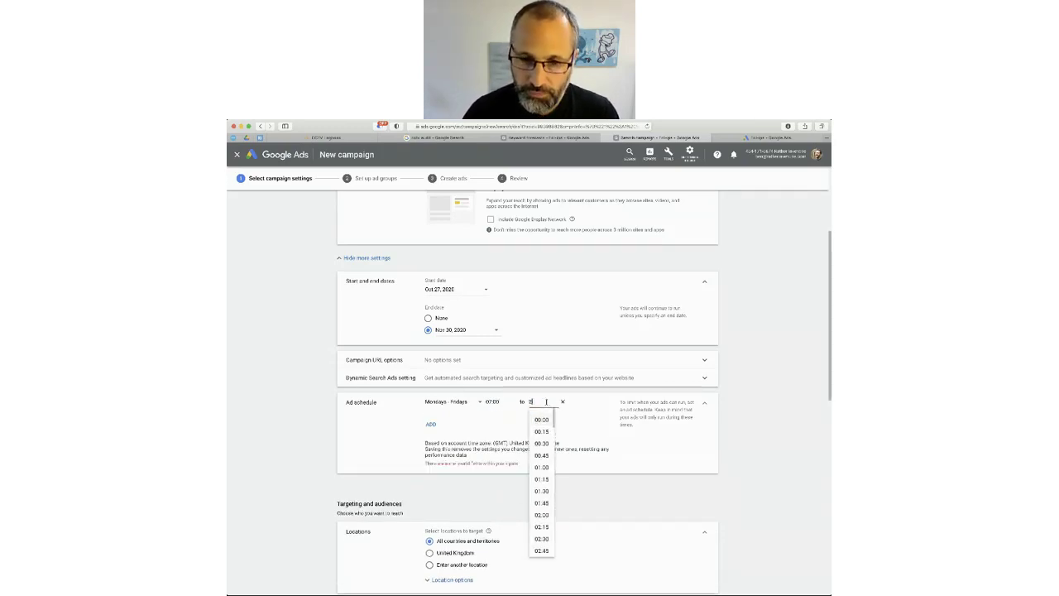
key(Return)
Step: Add a second ad schedule entry for Saturdays - Sundays from 07:00 to 22:00
click(431, 424)
click(455, 415)
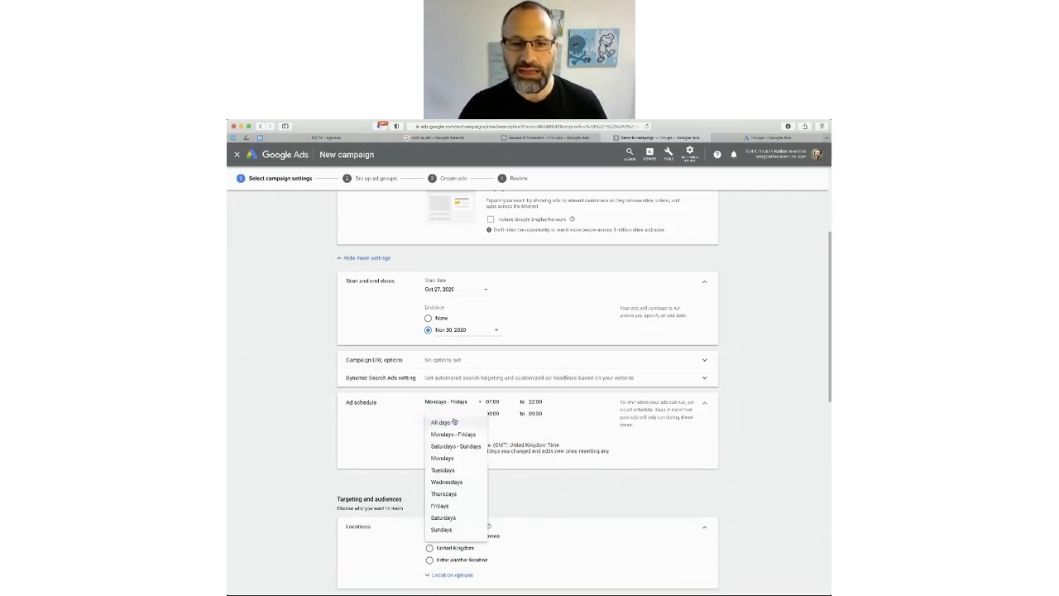
click(454, 449)
click(497, 411)
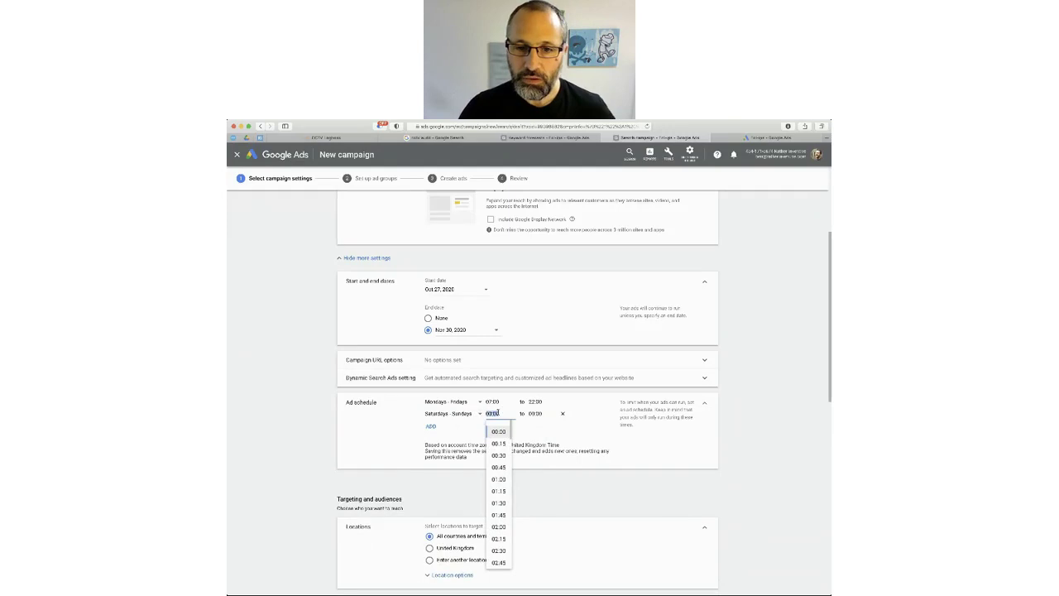
text(07:)
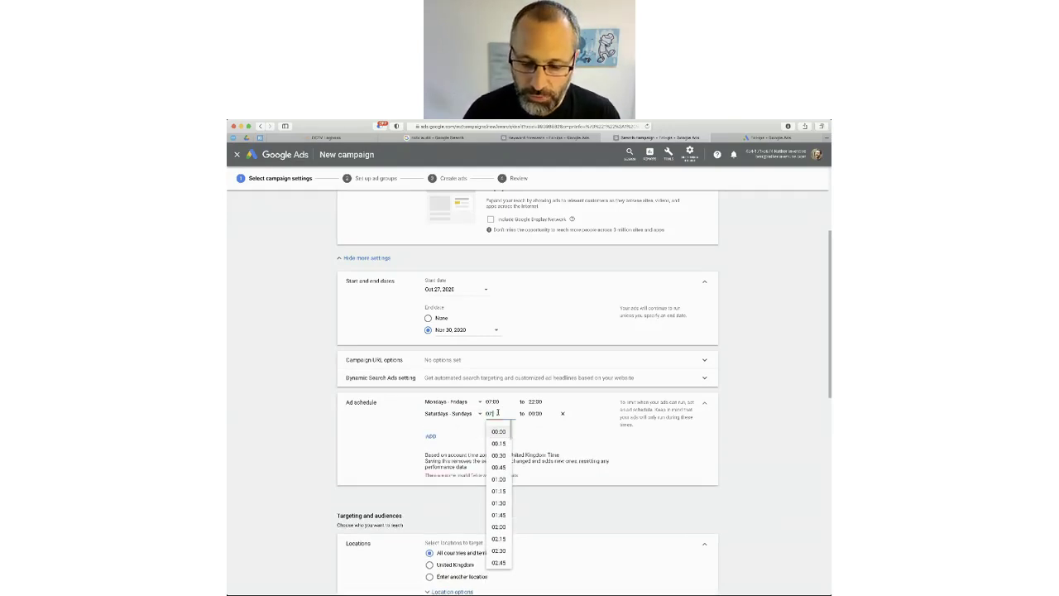
text(00)
key(Tab)
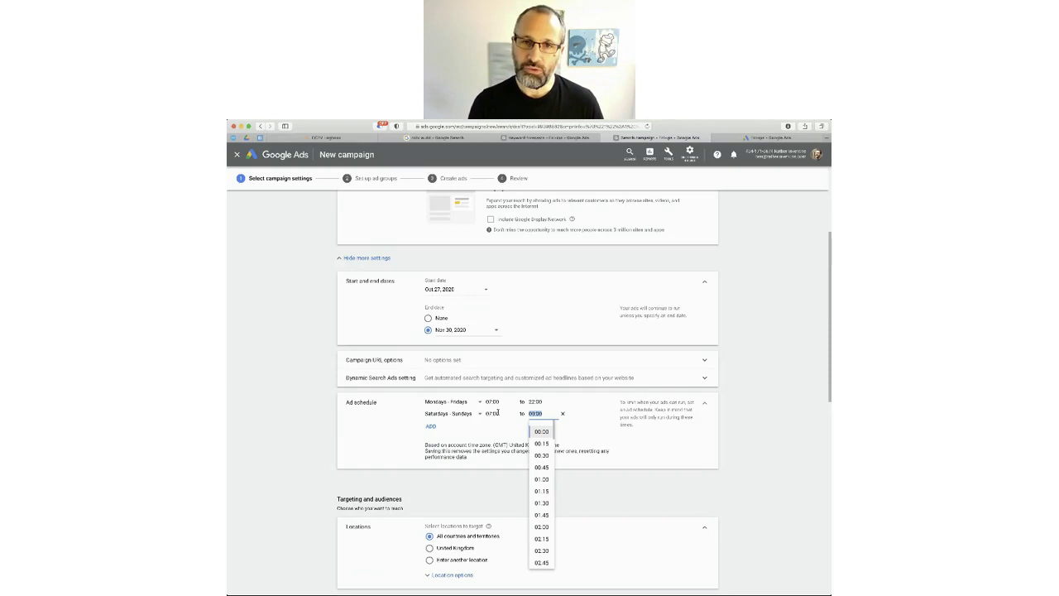
text(22)
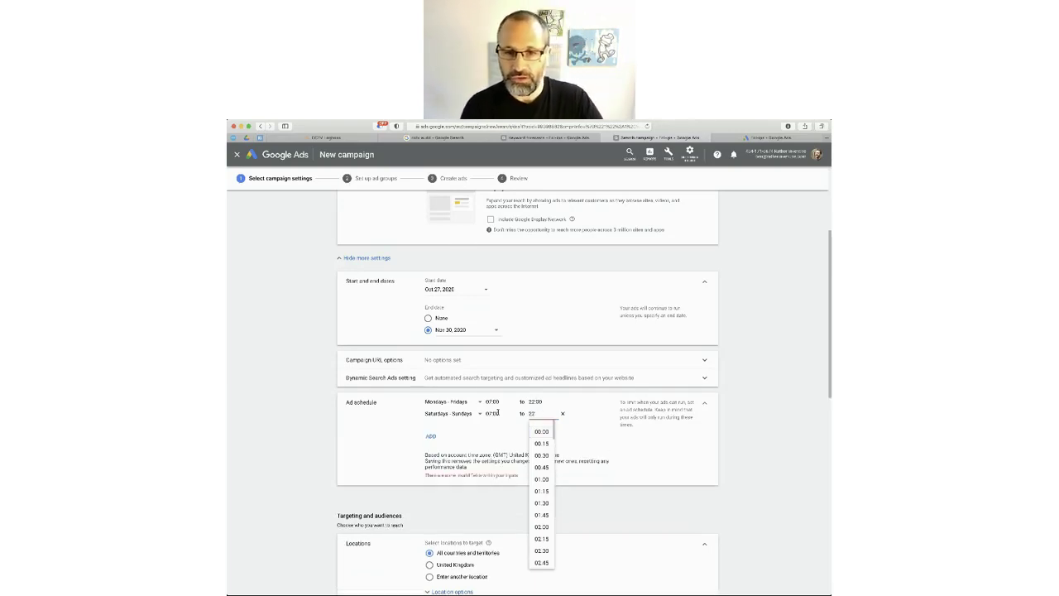
click(772, 449)
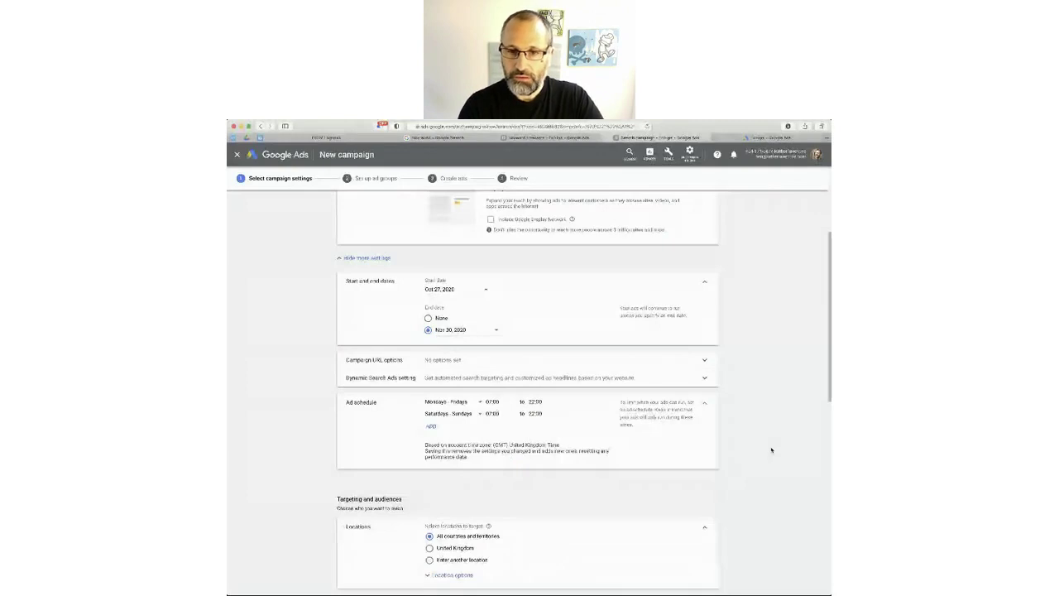
Step: Set the campaign's target location to United Kingdom
scroll(772, 450, down, 5)
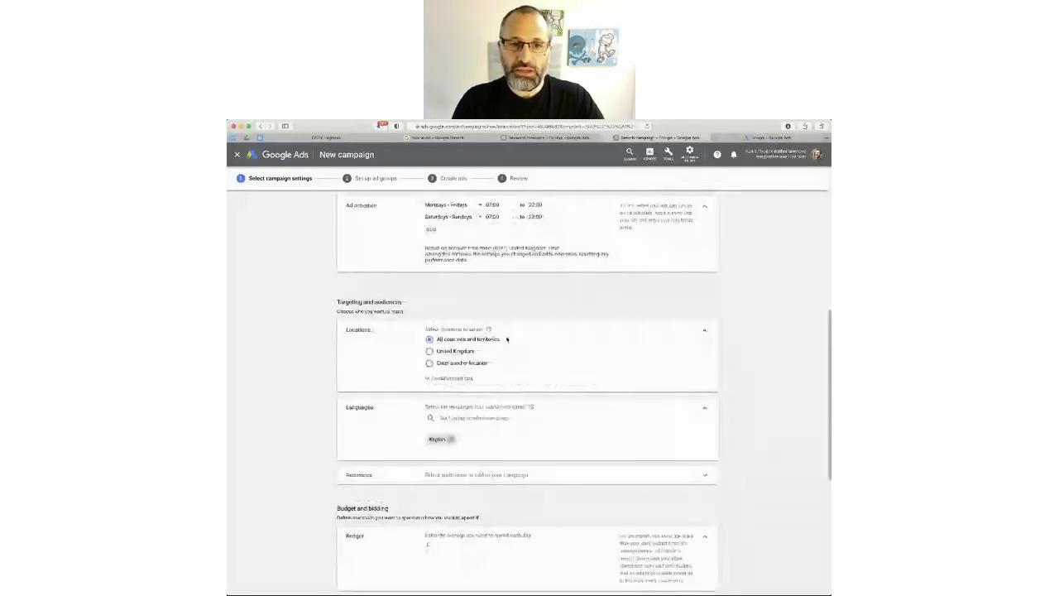
click(474, 351)
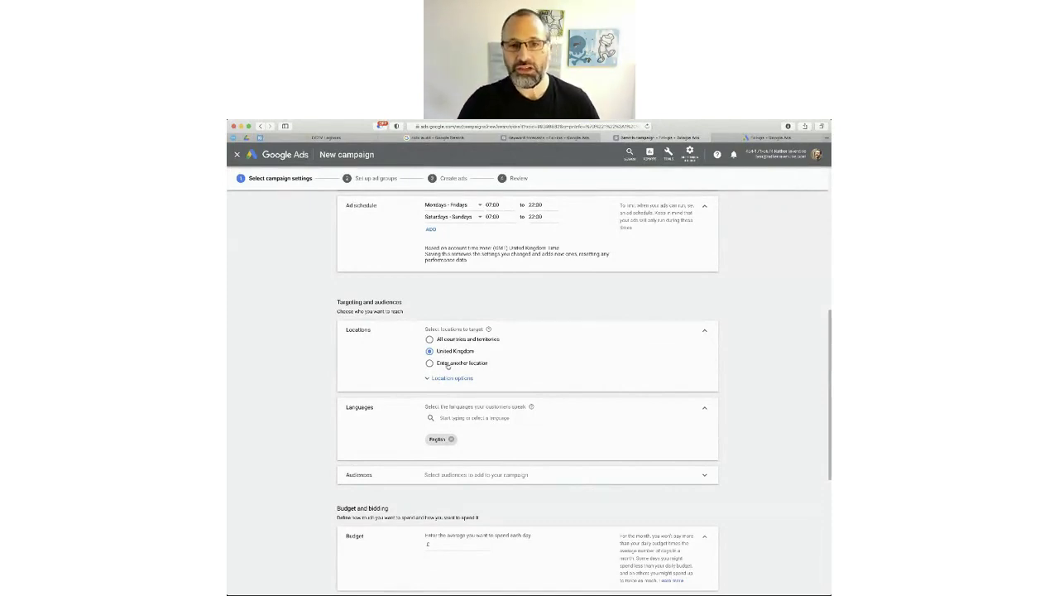
Step: Switch the campaign to custom location targeting and target Herefordshire, England, United Kingdom county
click(447, 365)
click(486, 380)
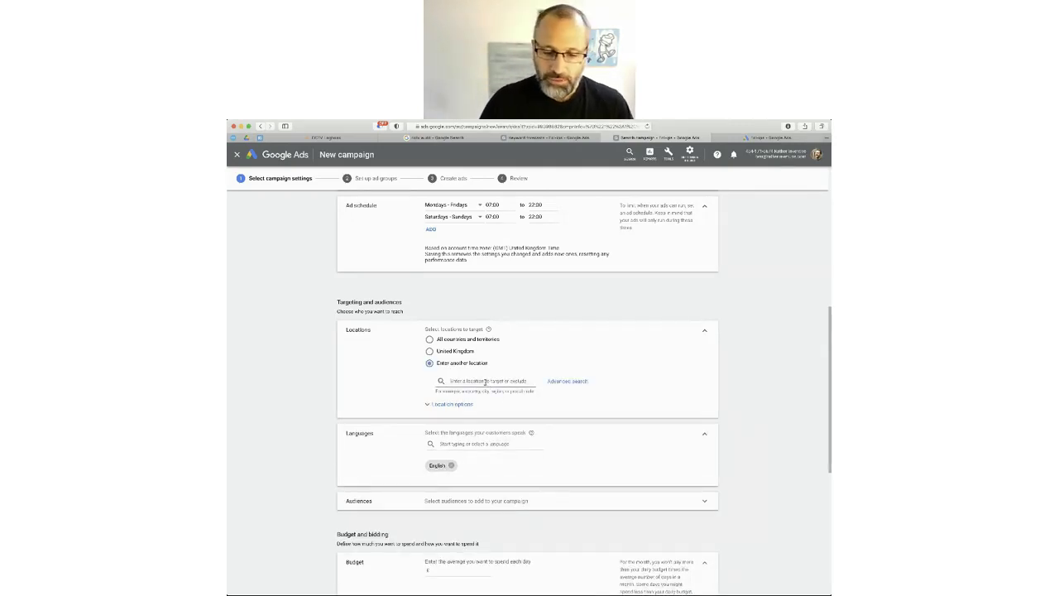
text(Her)
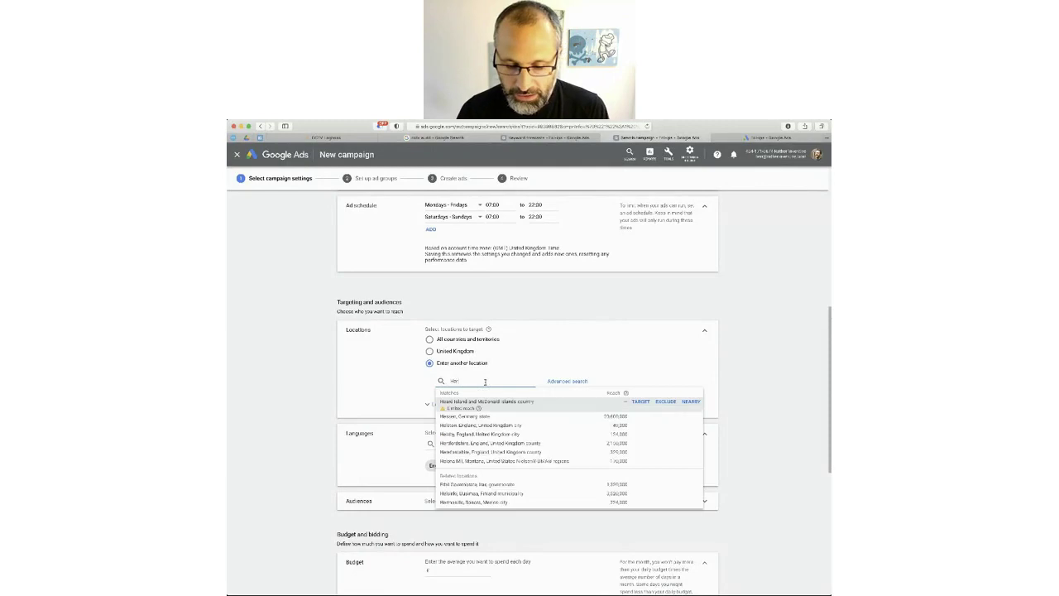
text(sford)
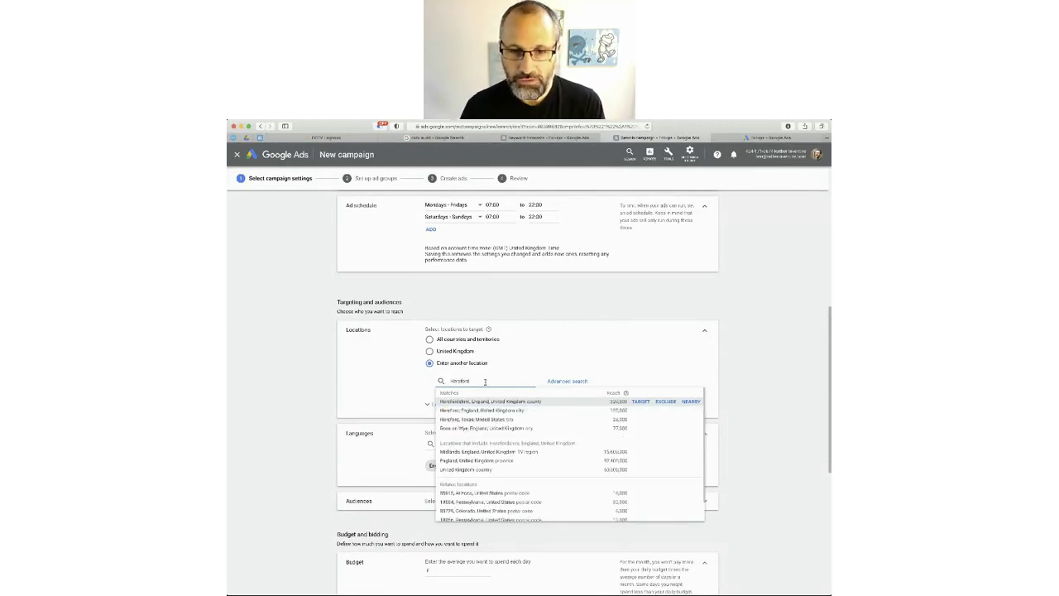
click(629, 401)
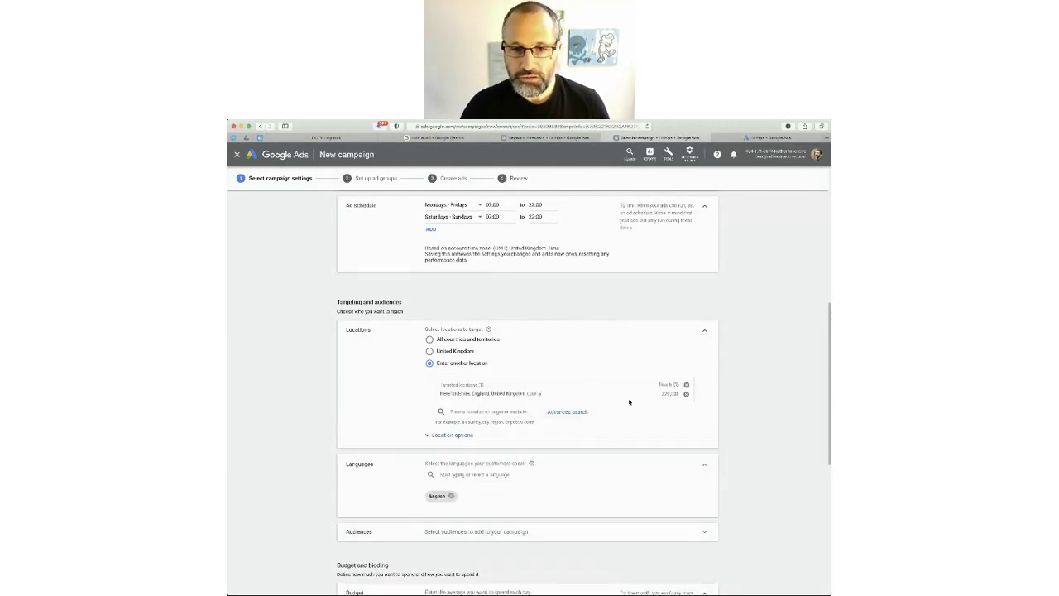
Step: Add Gloucestershire, England, United Kingdom county as a second targeted location
click(465, 412)
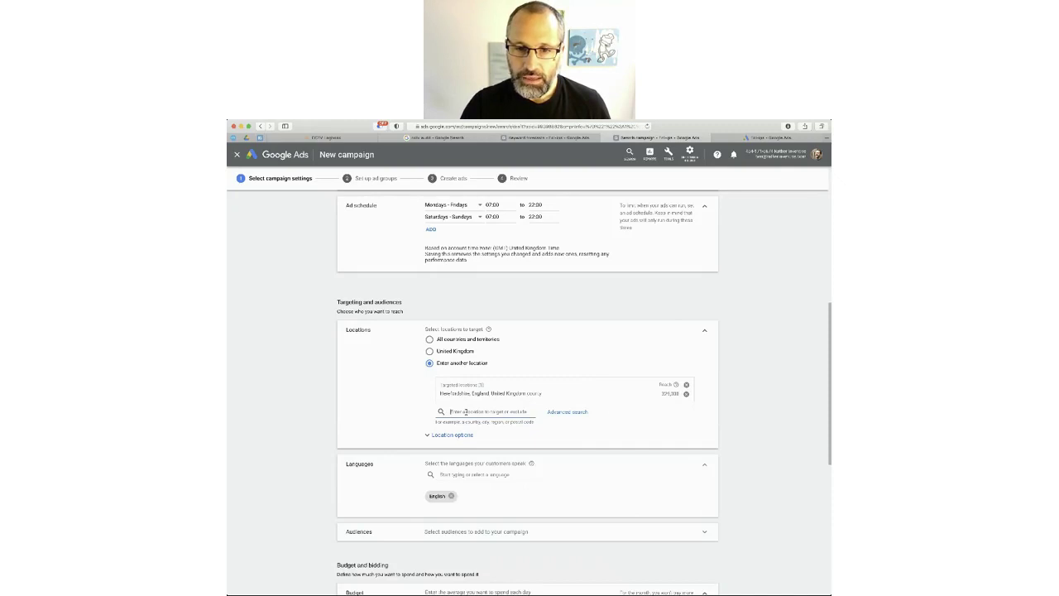
text(Glou)
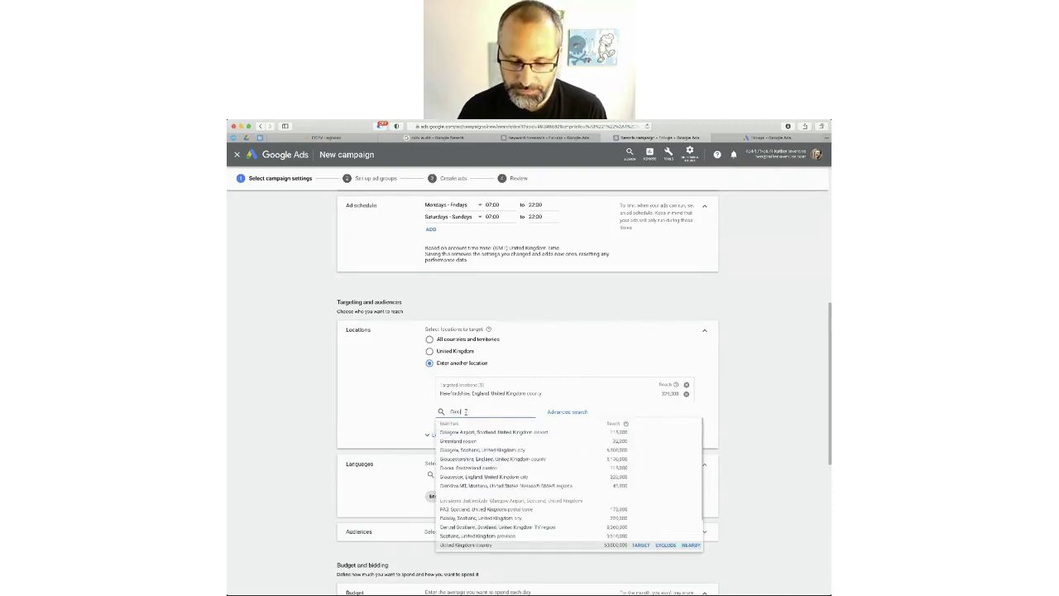
text(ces)
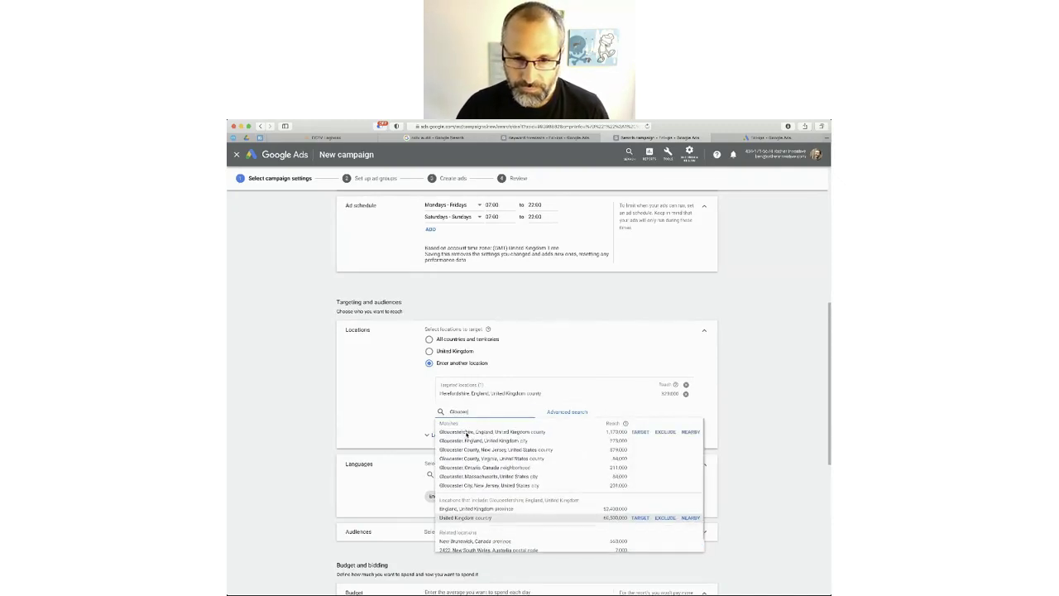
click(468, 432)
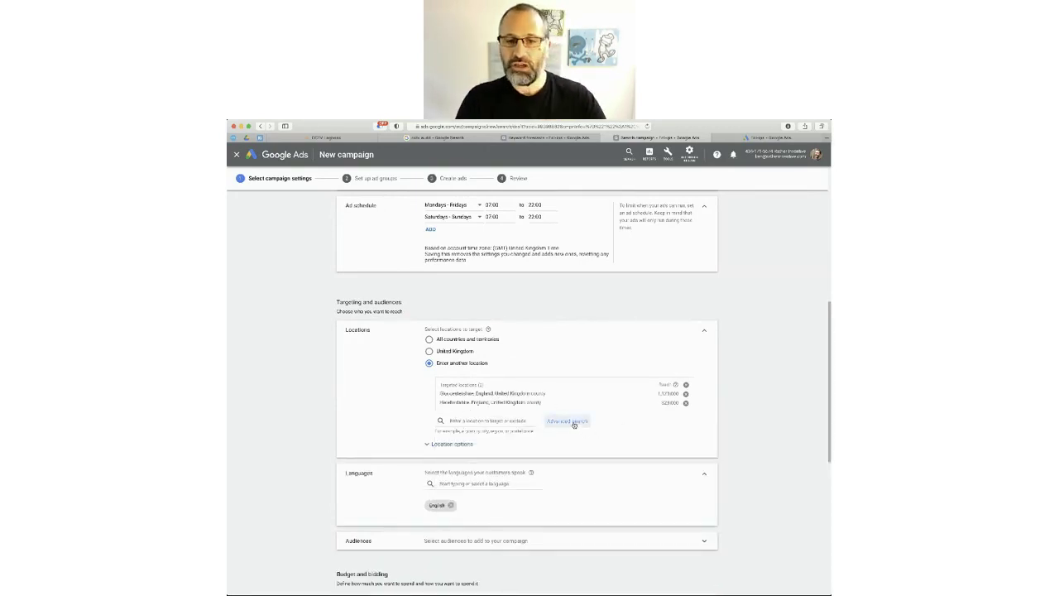
Step: Use advanced location search to add a radius target of 20 mi around London
click(585, 423)
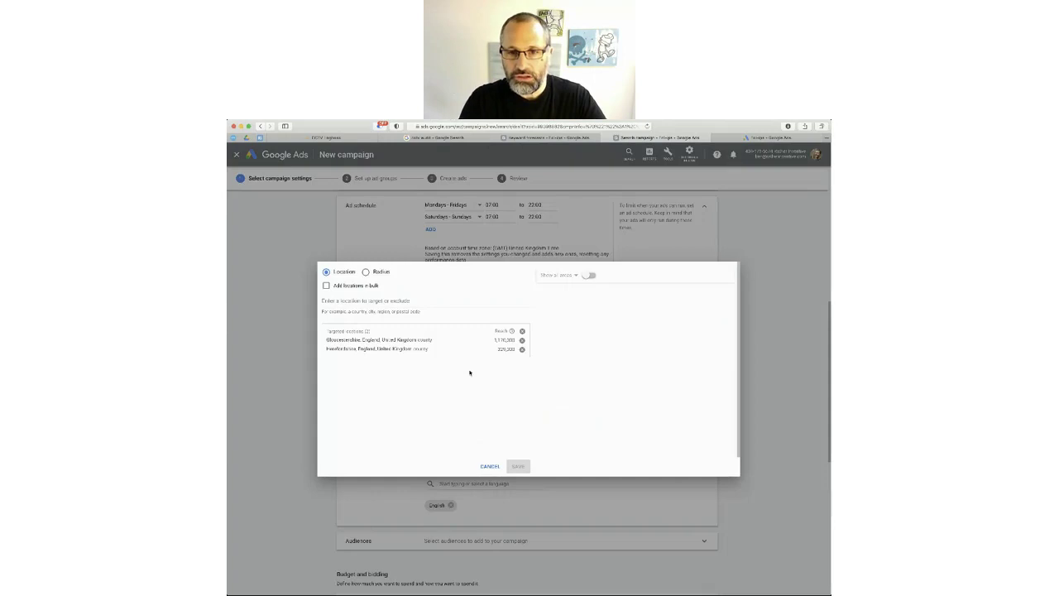
click(375, 272)
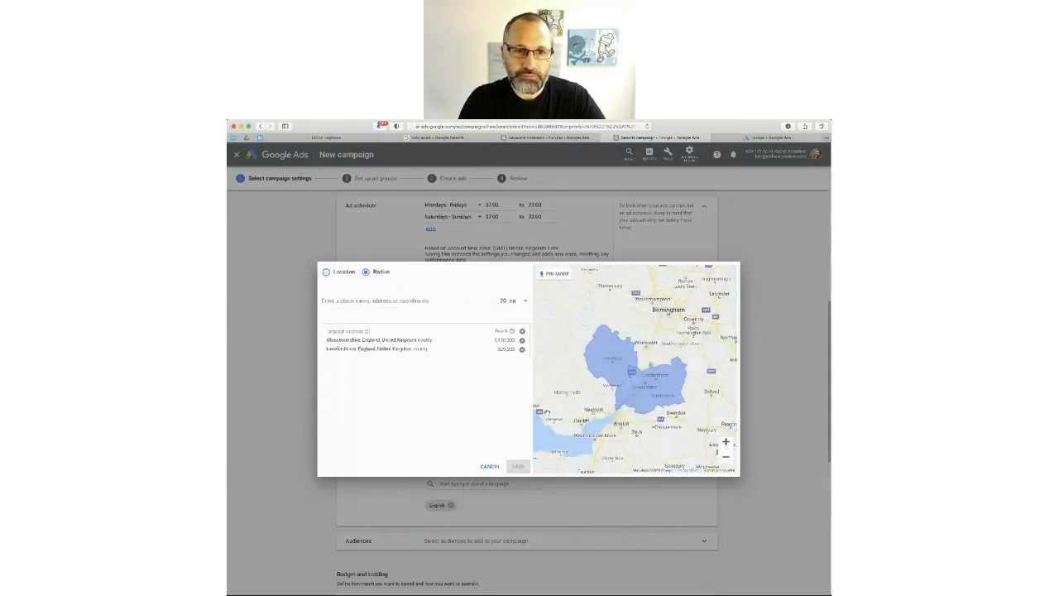
click(381, 302)
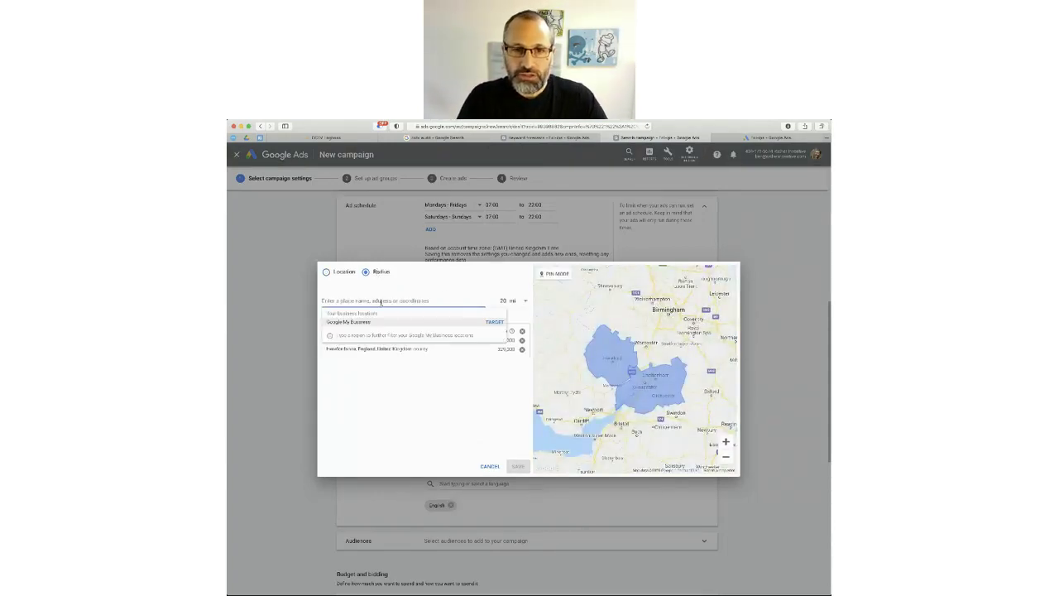
text(lond)
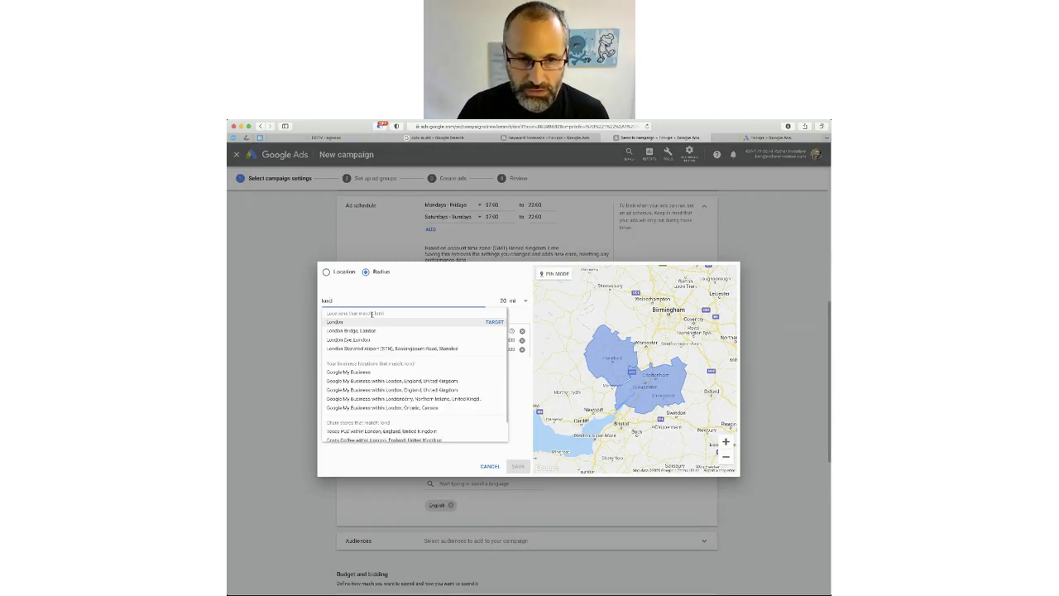
click(338, 322)
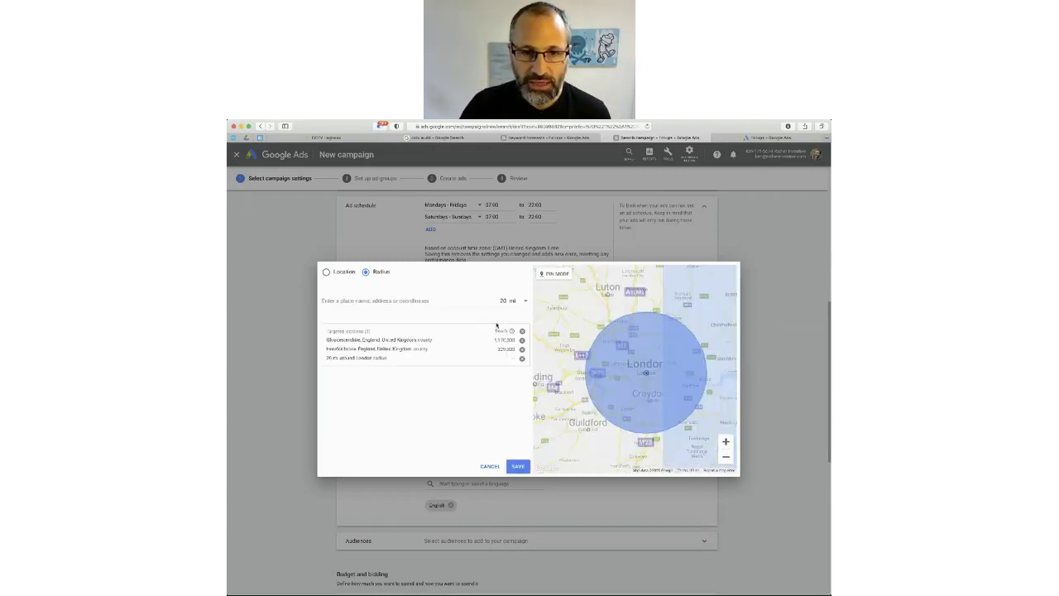
Step: Set the radius around London to 50 mi
click(523, 305)
click(500, 302)
text(1)
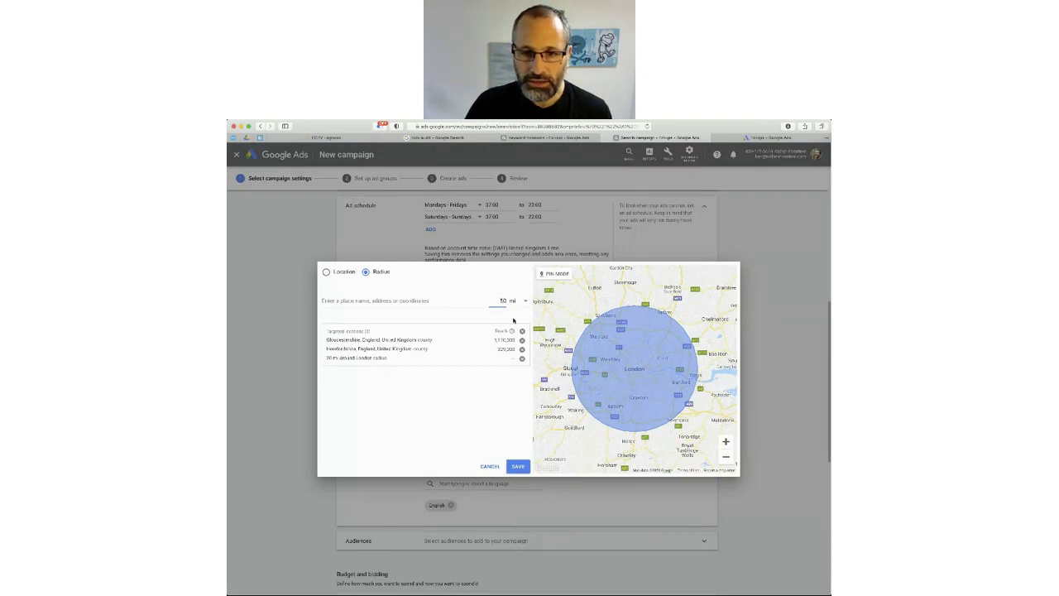
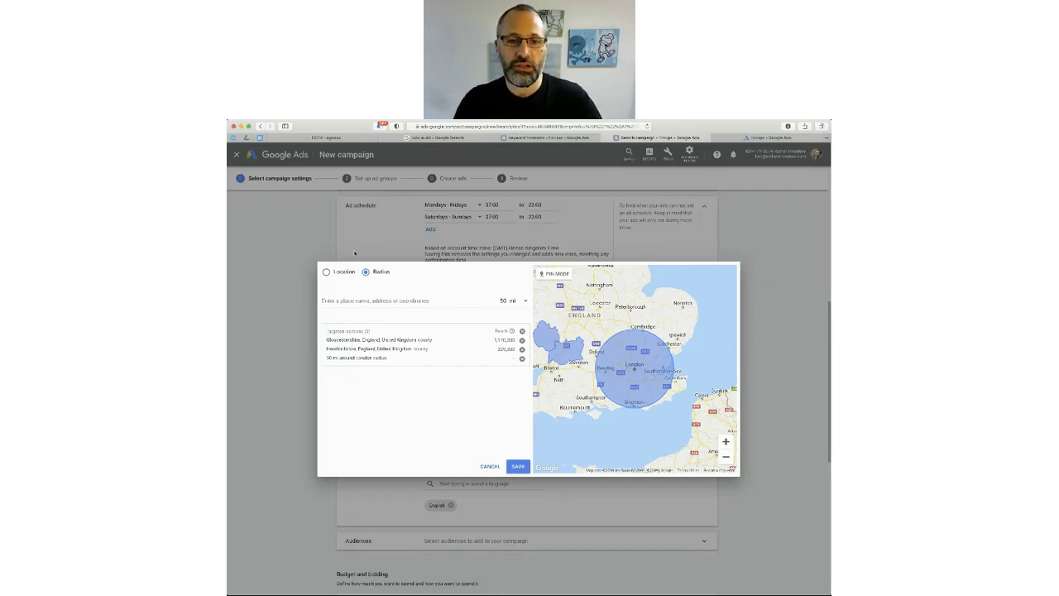
Step: Discard the radius targeting, remove the two targeted counties and target United Kingdom again
triple_click(522, 331)
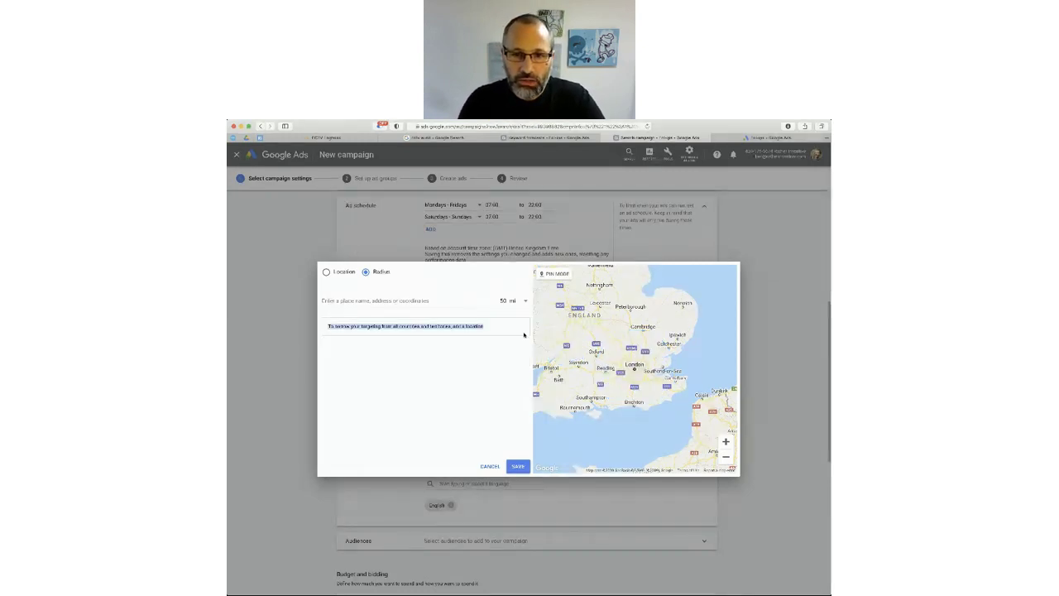
click(489, 466)
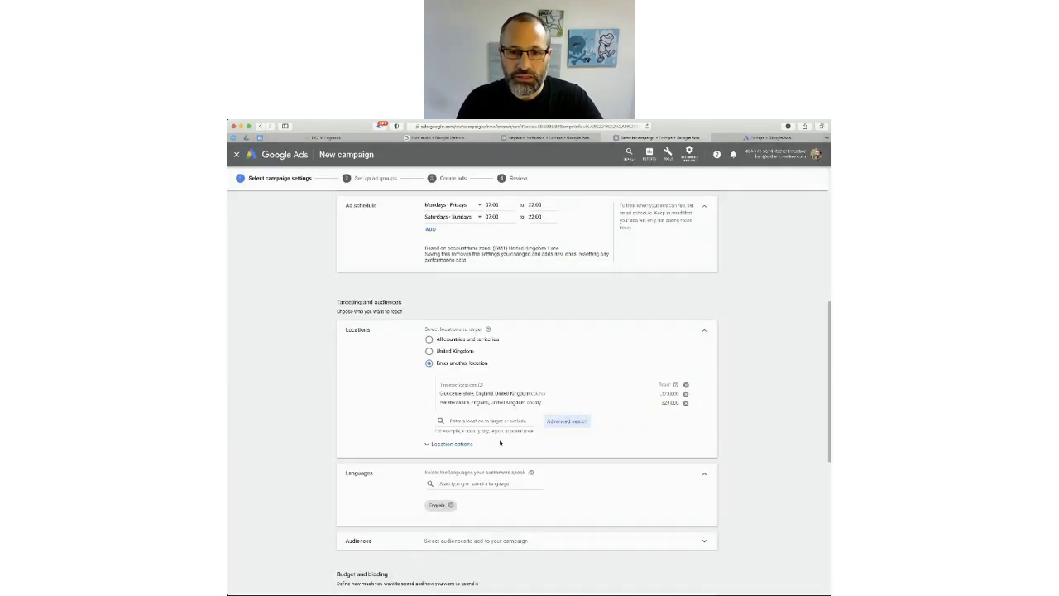
click(685, 394)
click(686, 393)
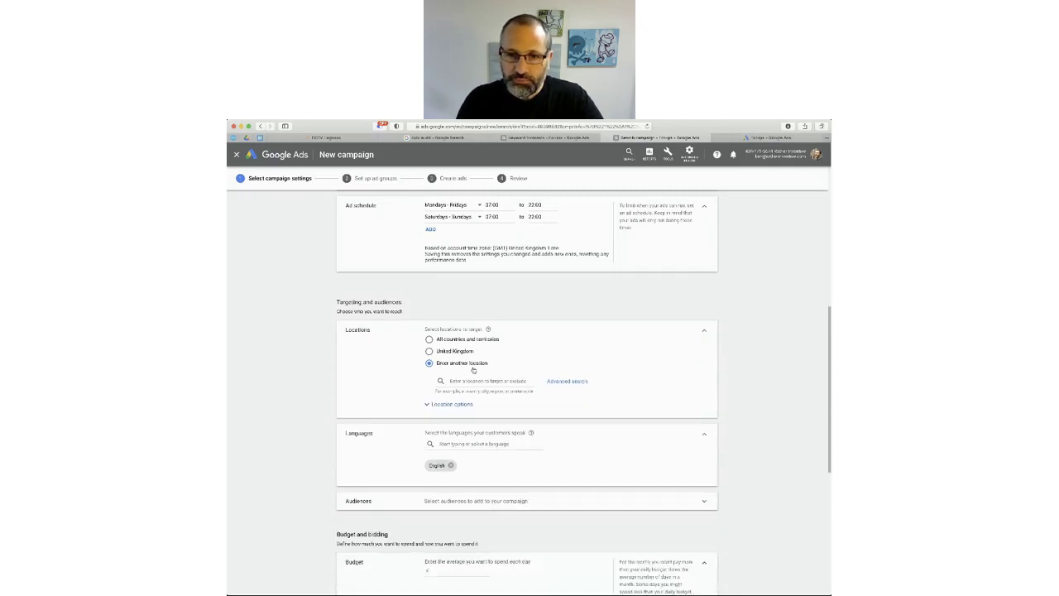
click(431, 351)
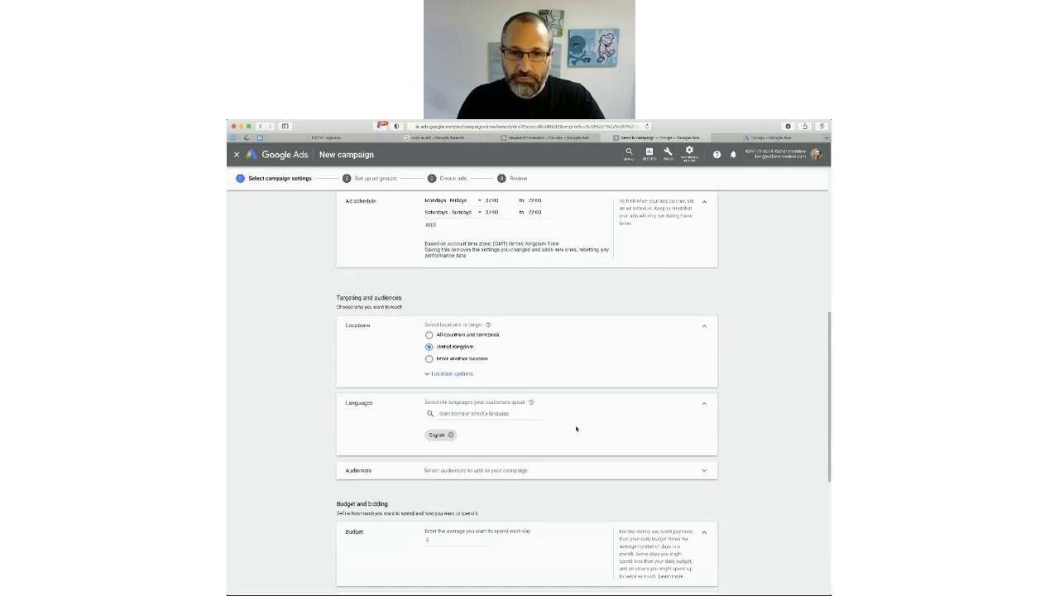
Step: Examine the suggested audience ideas for the campaign and close the audience settings without selecting any
scroll(577, 430, down, 3)
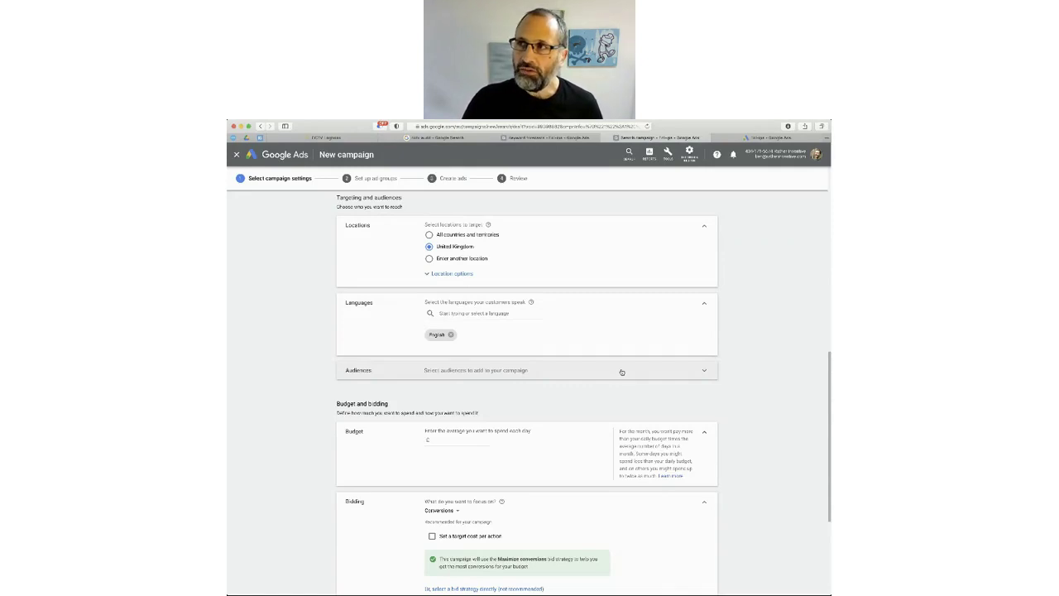
click(530, 374)
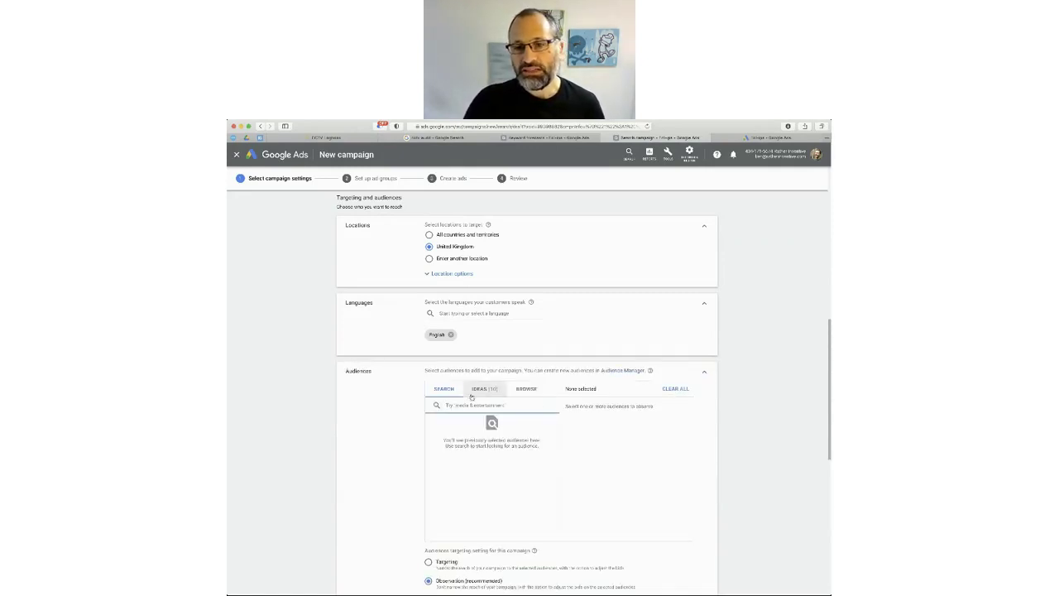
click(491, 393)
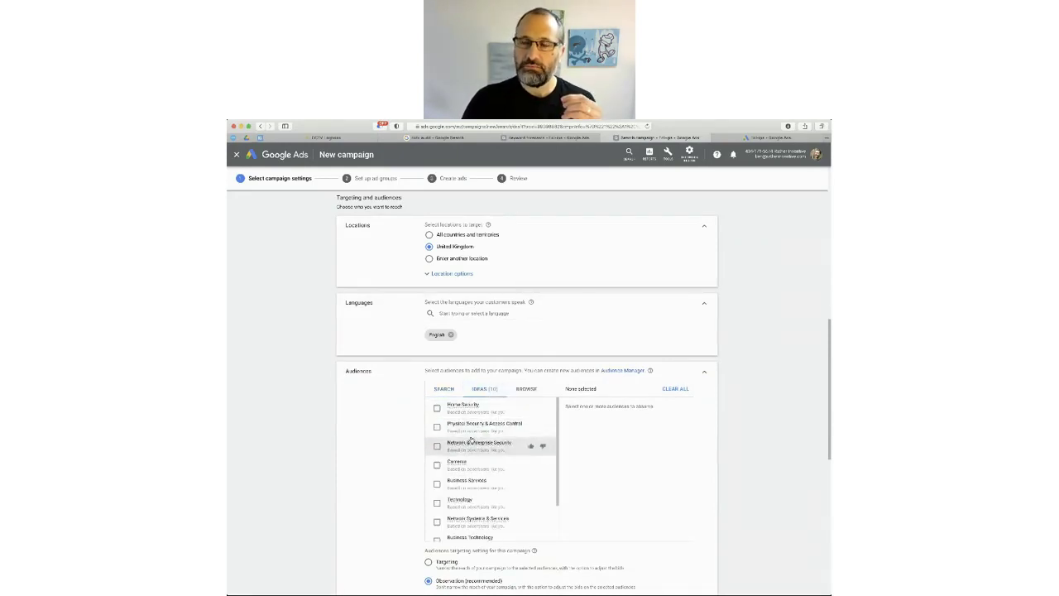
mouse_move(494, 444)
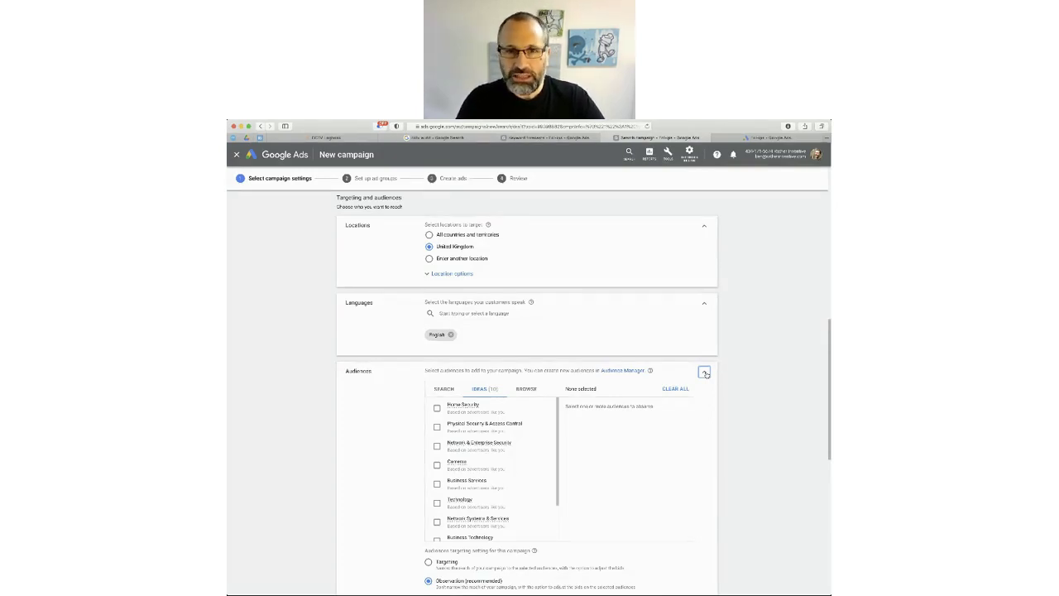
click(706, 373)
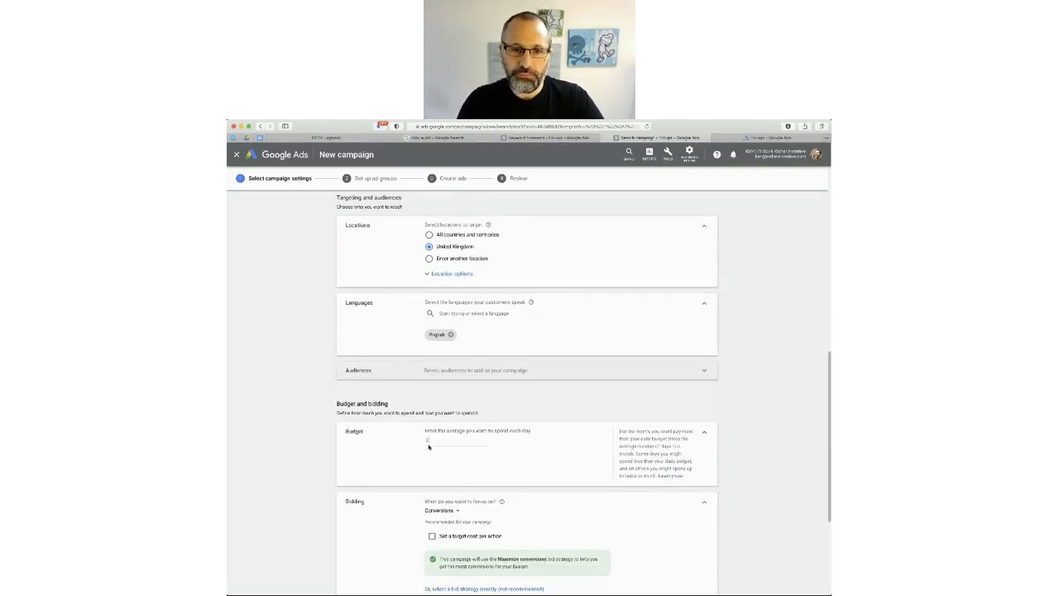
Step: Set the campaign's average daily budget to £20
click(454, 441)
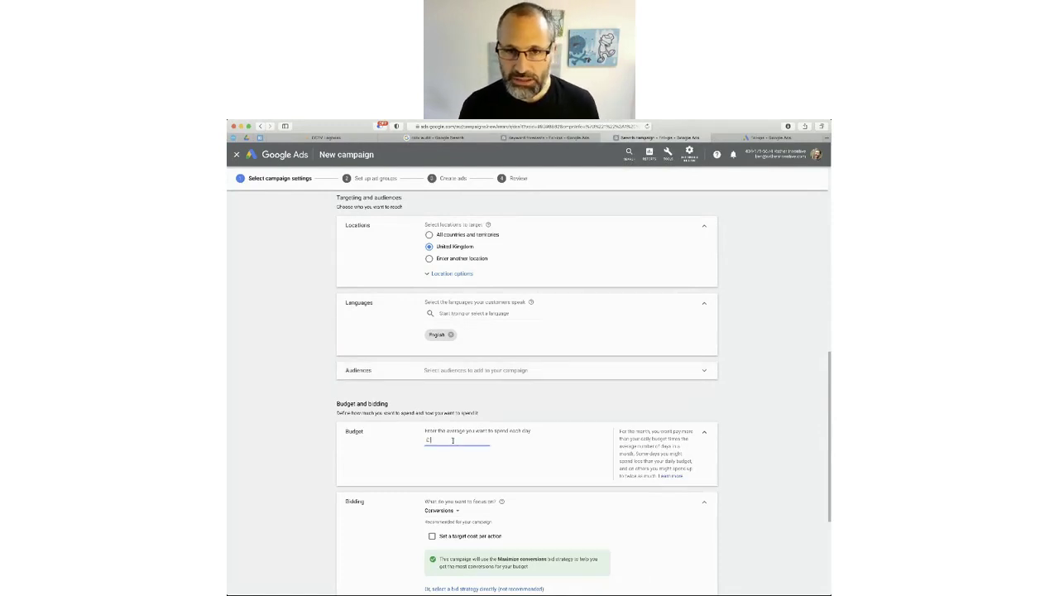
text(20)
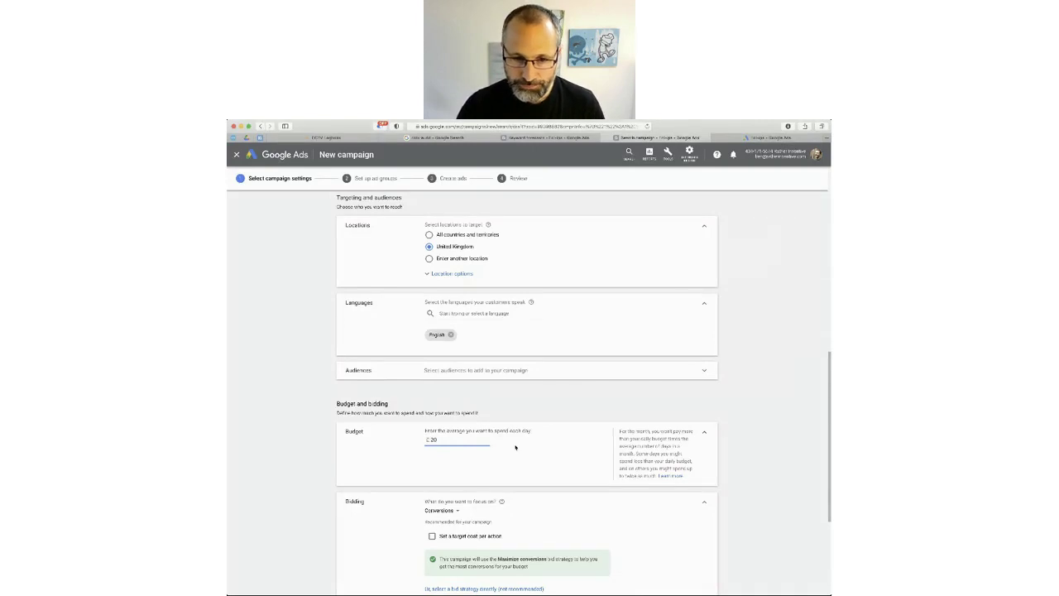
scroll(563, 463, down, 3)
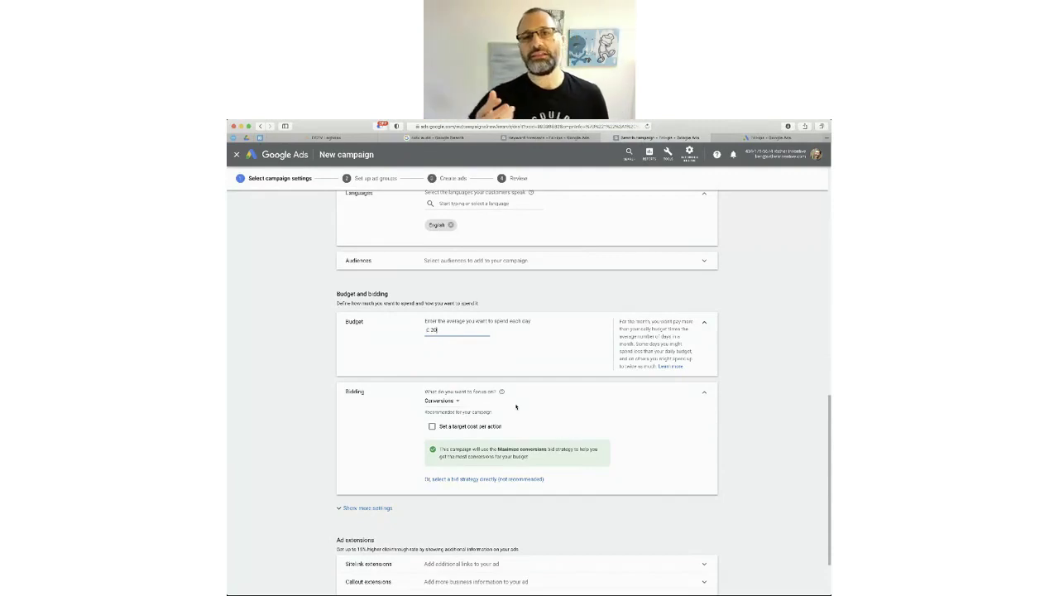
Step: Switch to the new conversion action page and look over the available tools, including the measurement options
click(768, 138)
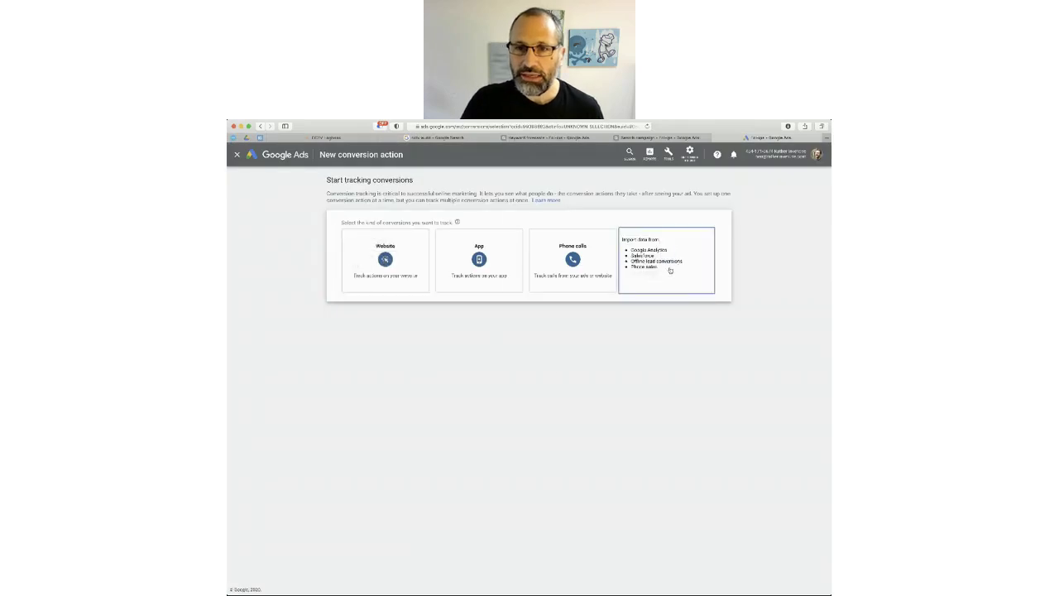
click(668, 153)
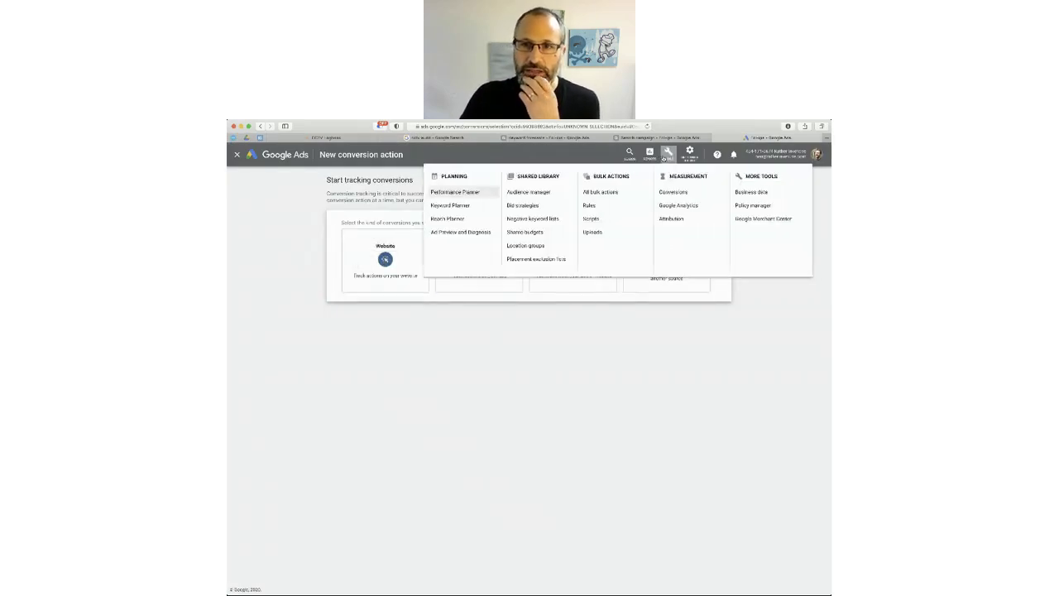
click(667, 153)
click(668, 153)
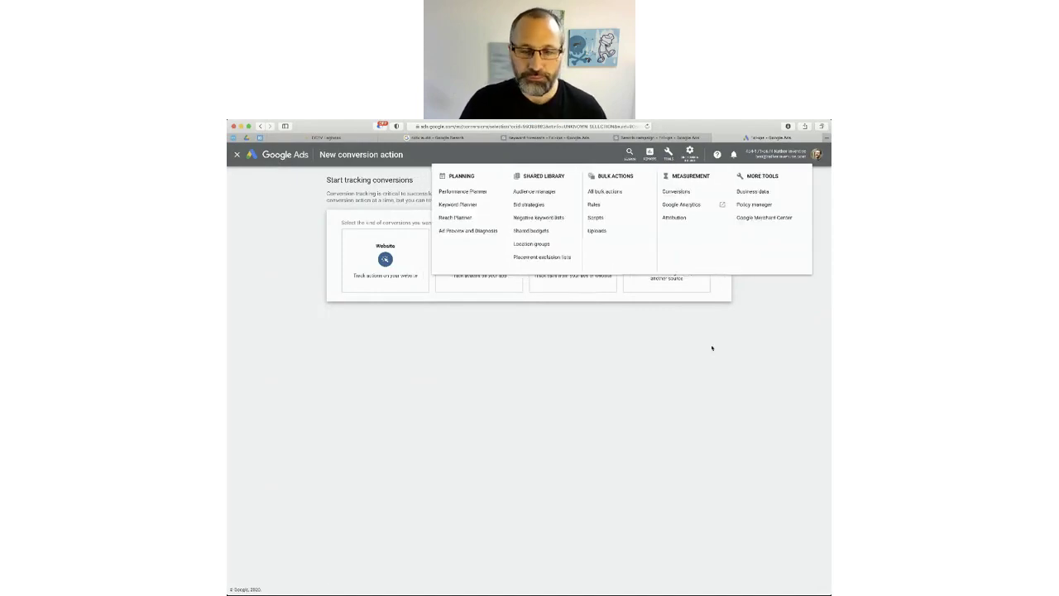
click(712, 364)
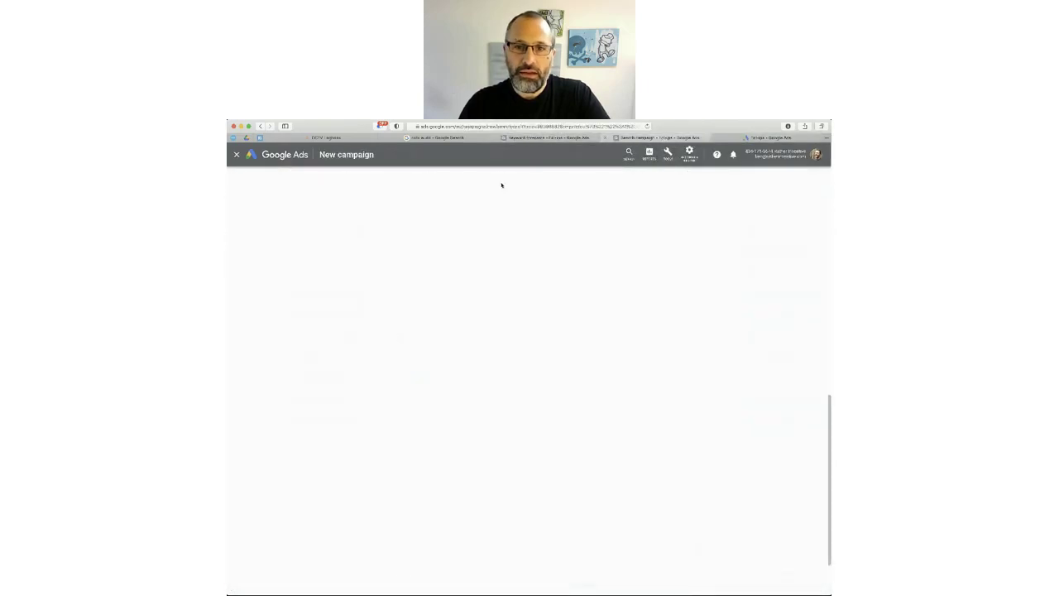
Step: Examine the campaign's bidding focus options and keep Conversions selected
click(455, 403)
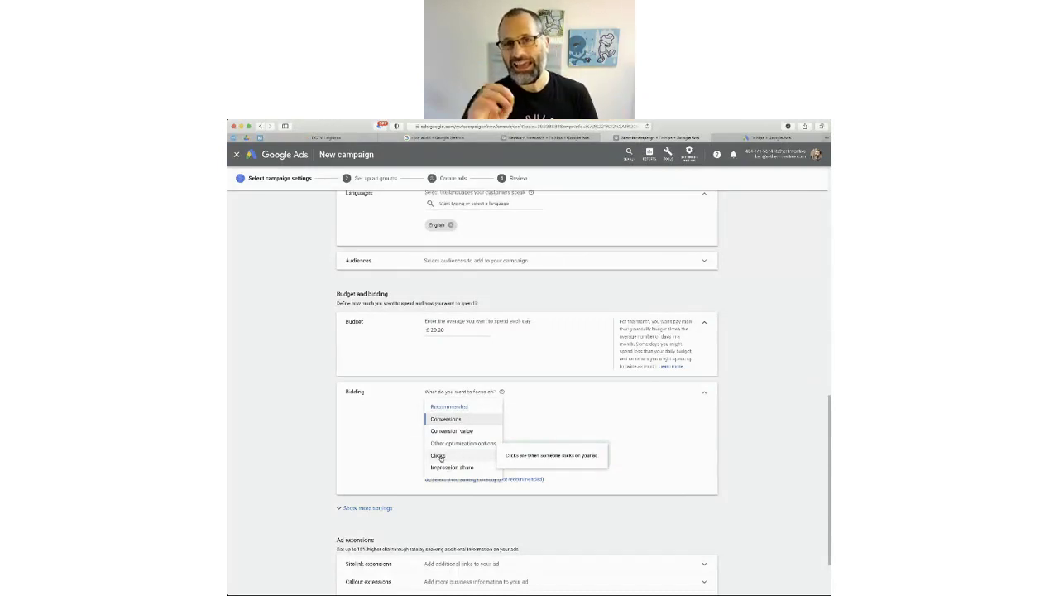
click(598, 453)
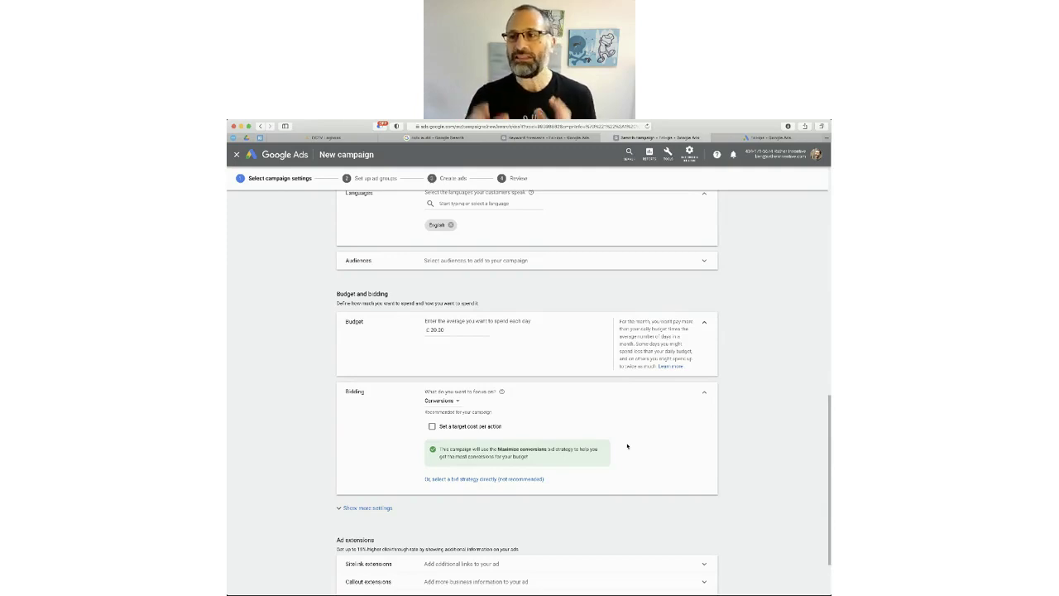
Step: Examine the link text and final URL of the existing CCTV best practice sitelink extension, and cancel without editing it
scroll(628, 446, down, 2)
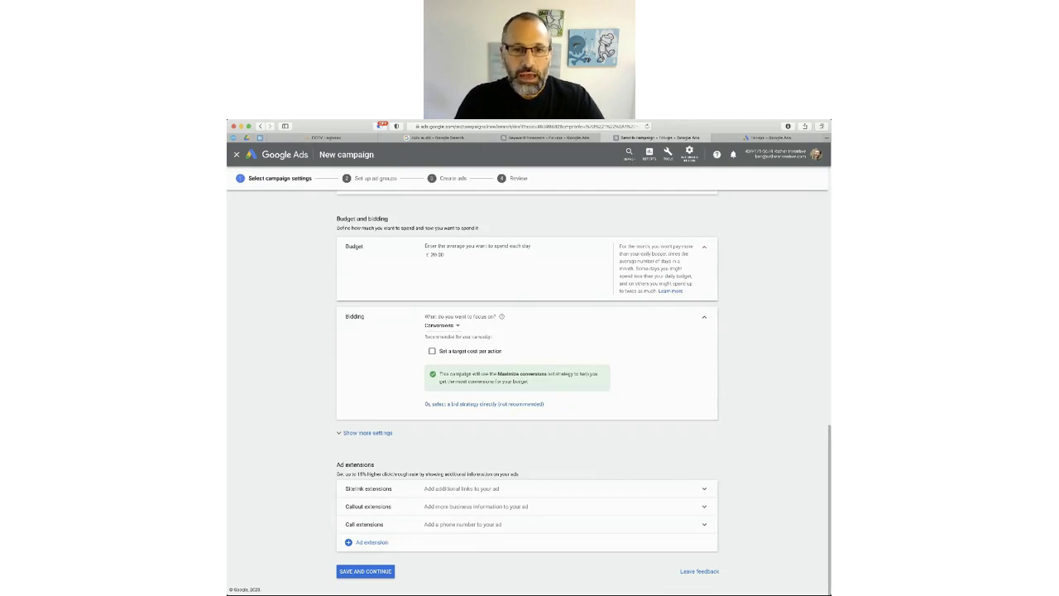
click(459, 490)
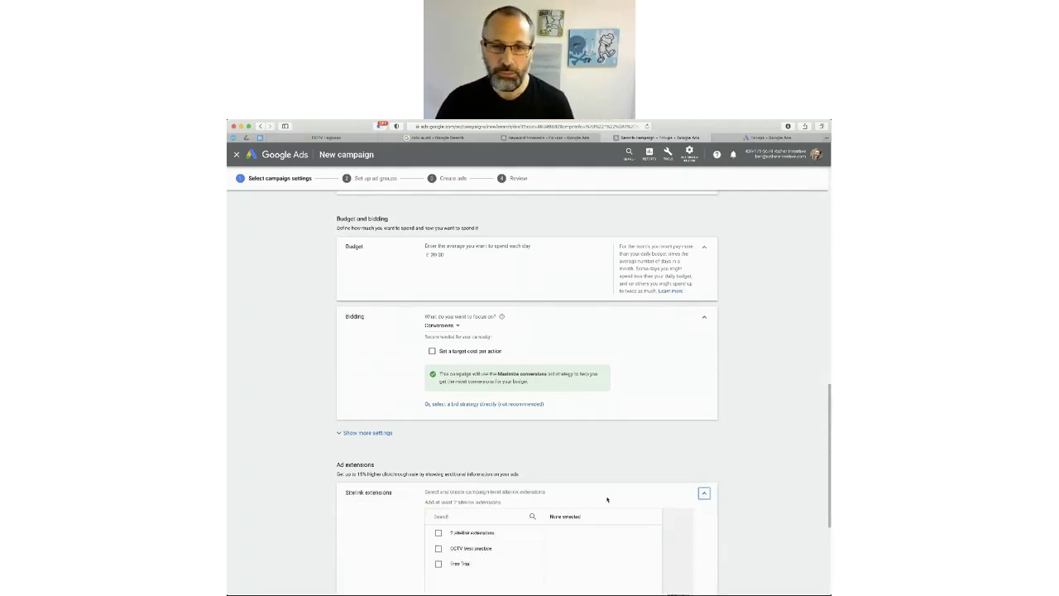
scroll(596, 502, down, 5)
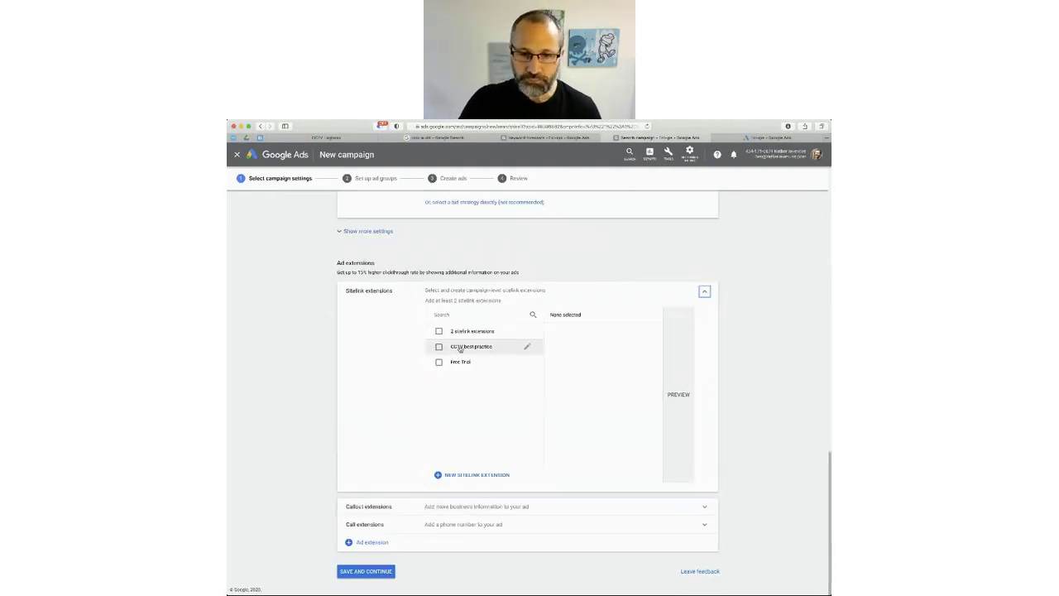
mouse_move(460, 349)
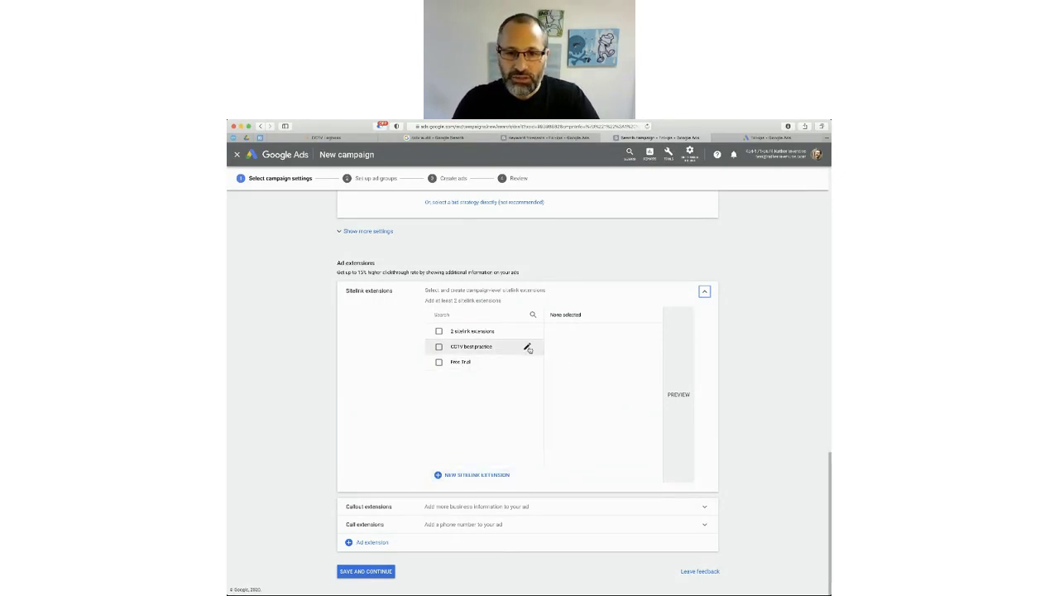
click(530, 346)
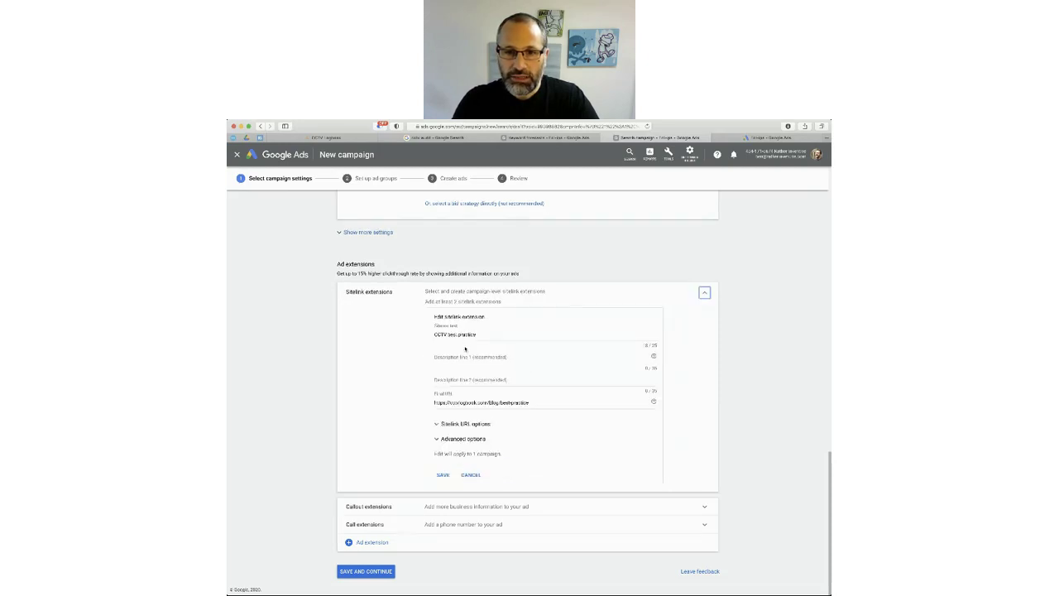
drag(447, 334, 476, 334)
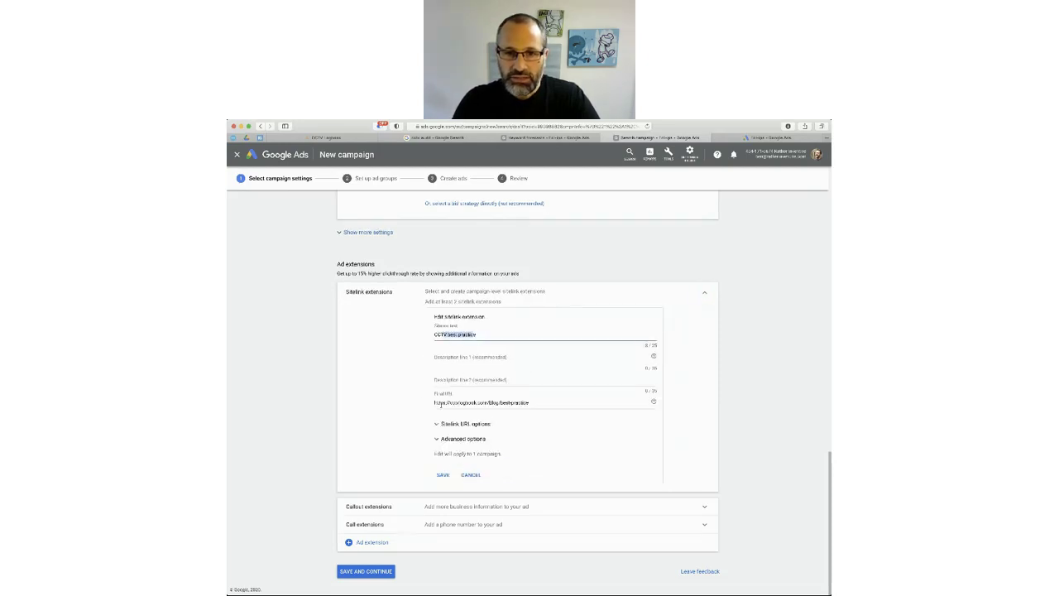
drag(443, 403, 534, 404)
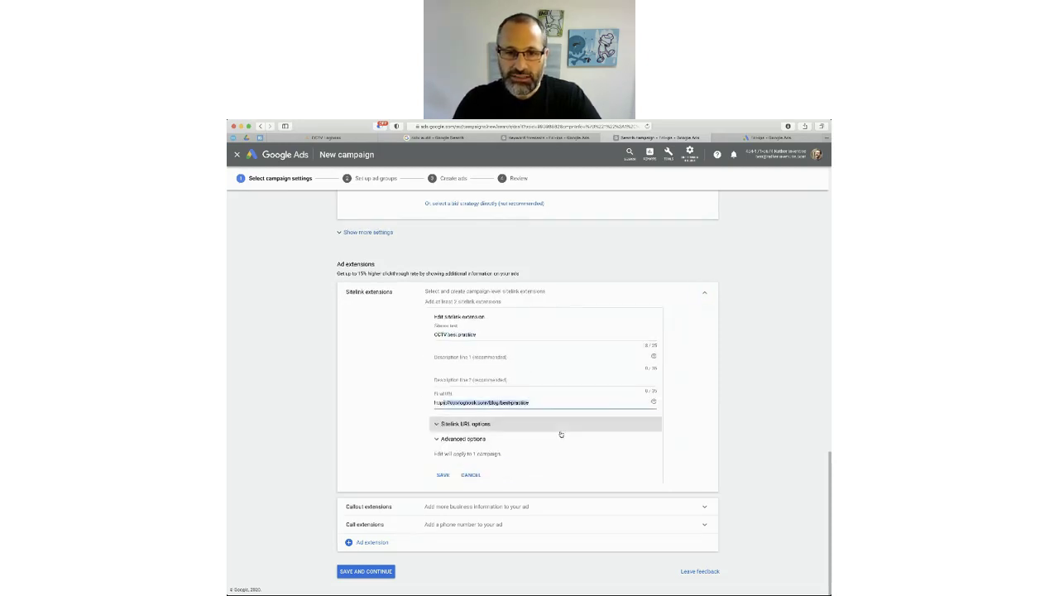
click(471, 475)
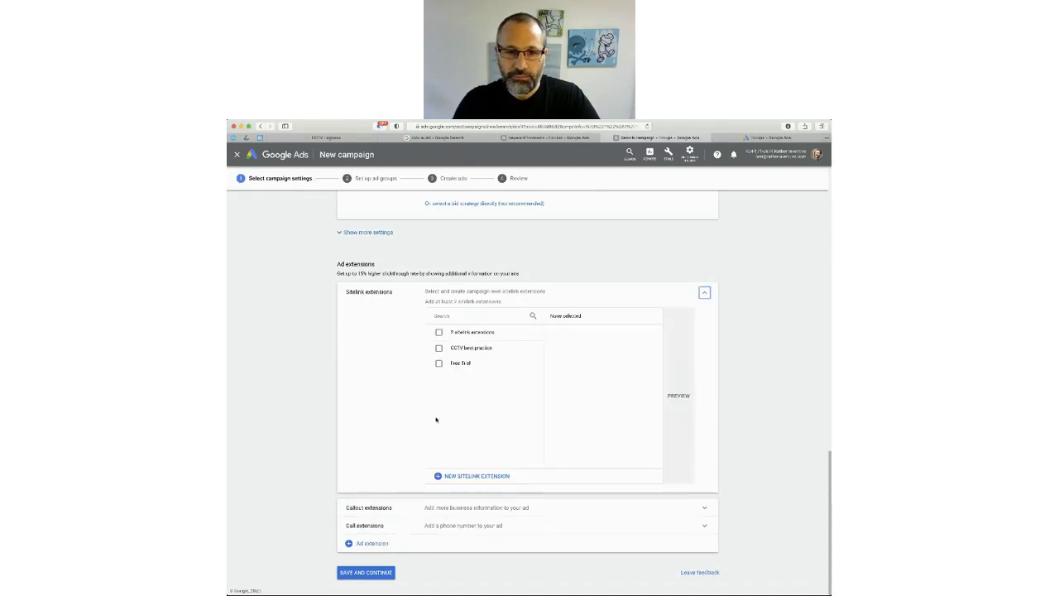
Step: Add the Free Trial and CCTV best practice sitelink extensions to the campaign and preview them on the mobile ad
click(439, 362)
click(438, 348)
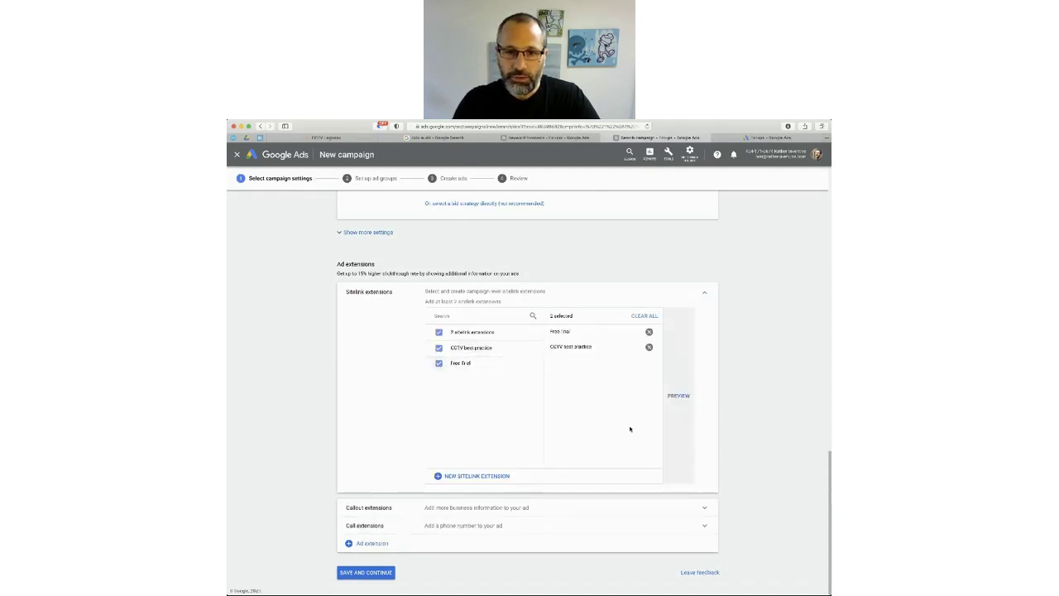
click(679, 396)
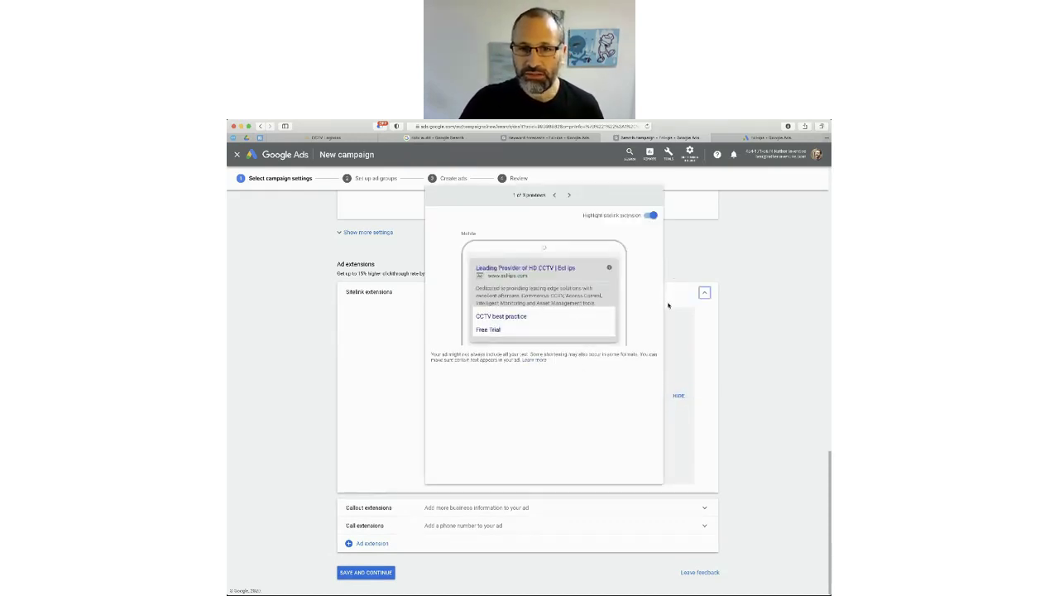
click(704, 291)
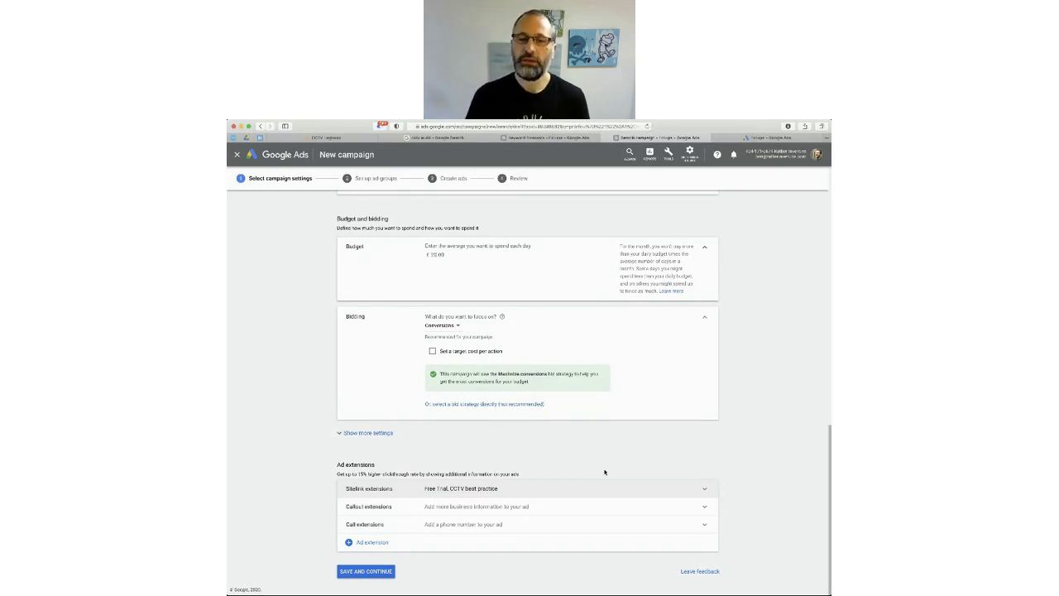
Step: Select the existing phone number as the campaign's call extension
click(466, 526)
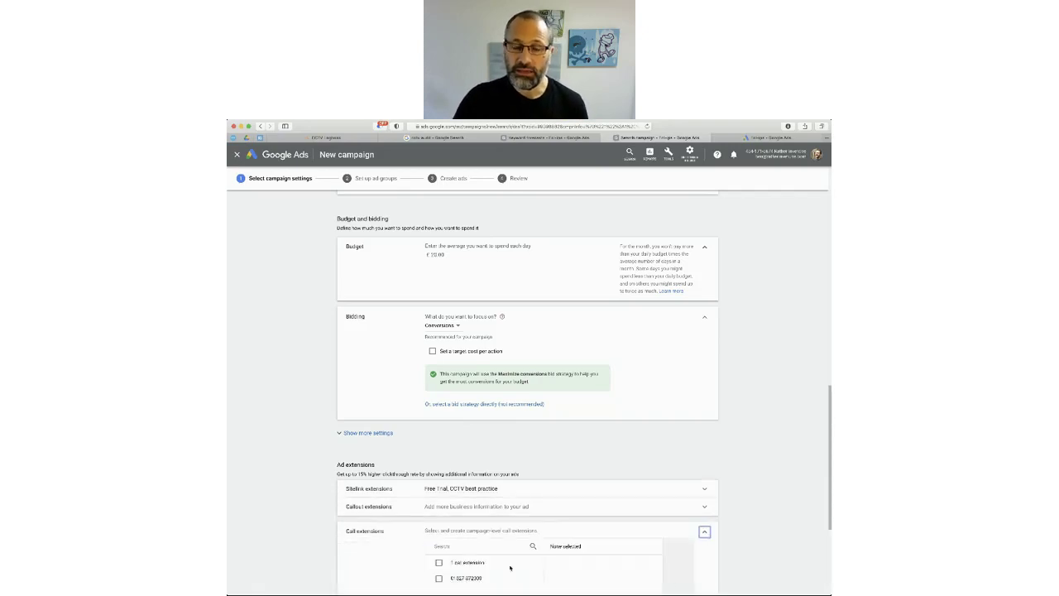
scroll(534, 546, down, 5)
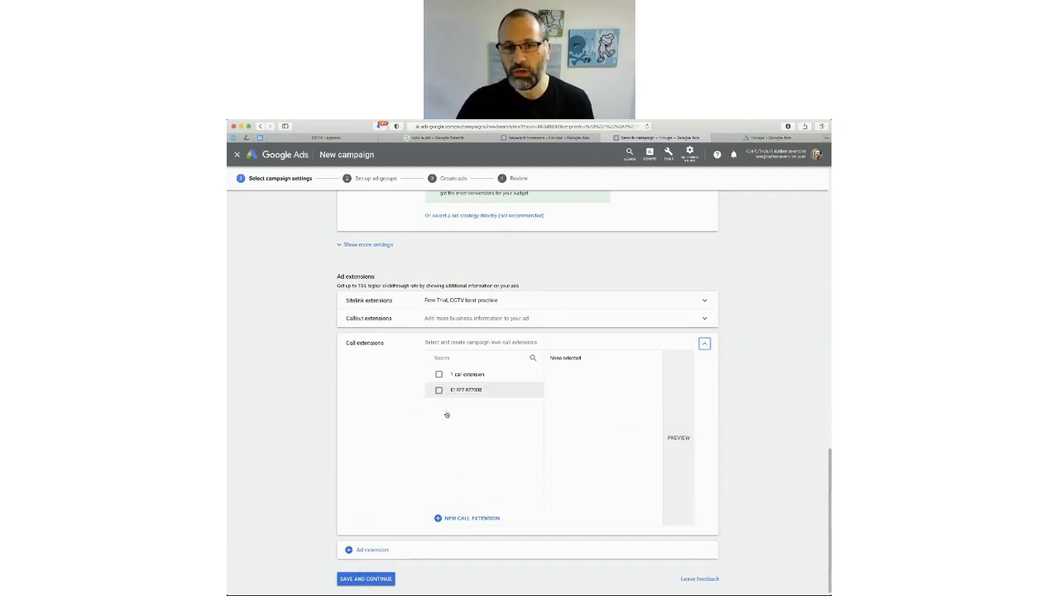
click(440, 390)
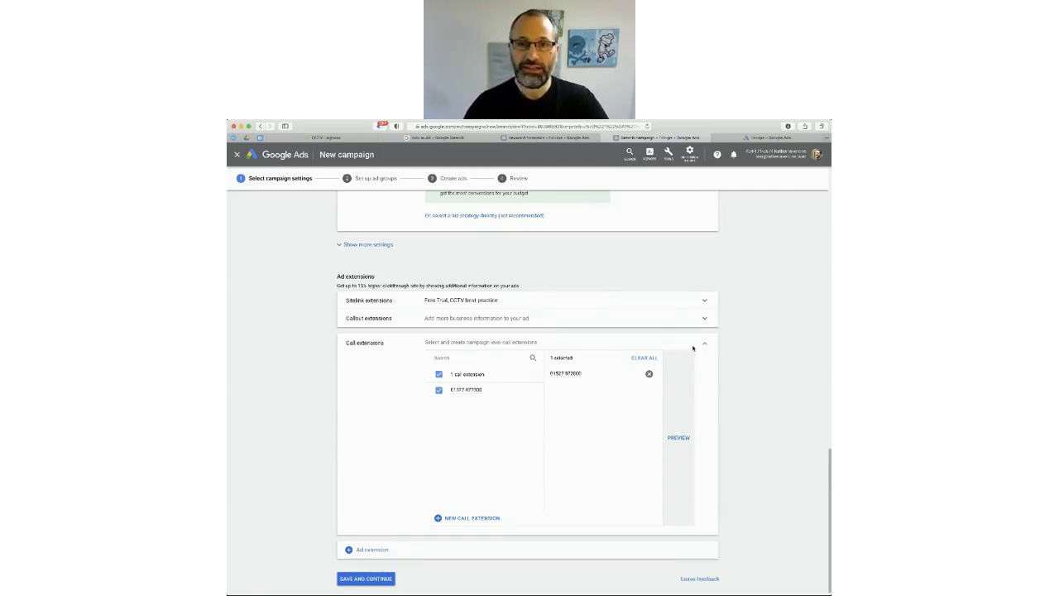
click(491, 422)
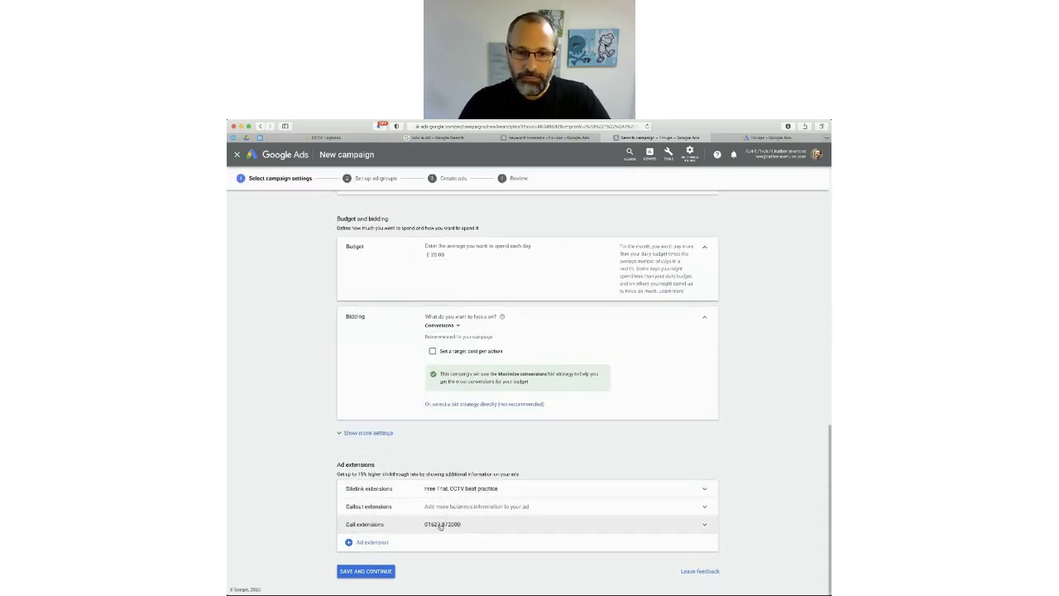
Step: Remove the selected phone number from the campaign's call extensions
click(443, 525)
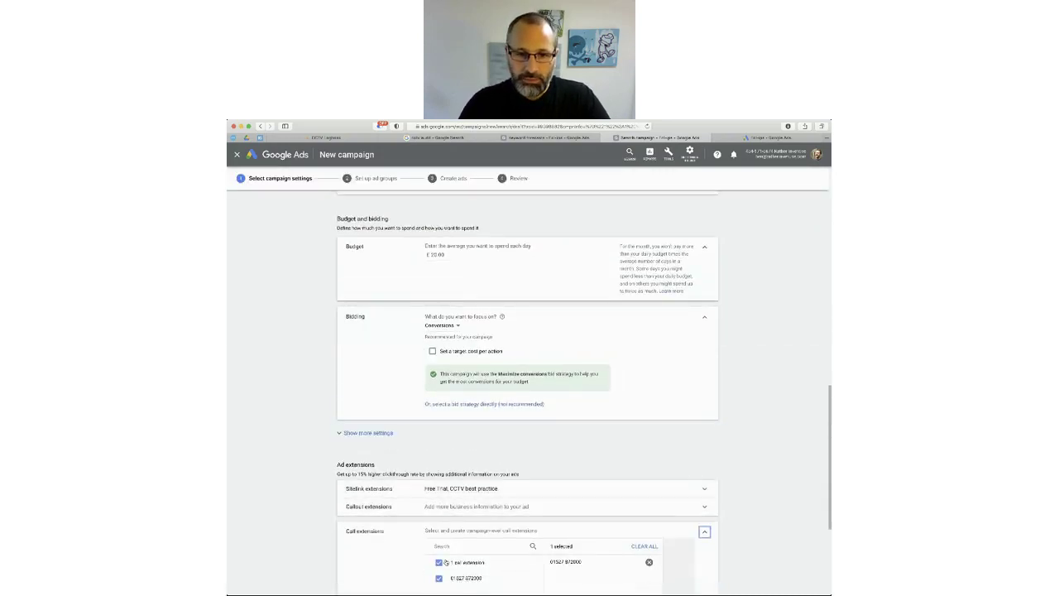
scroll(445, 562, down, 3)
click(438, 473)
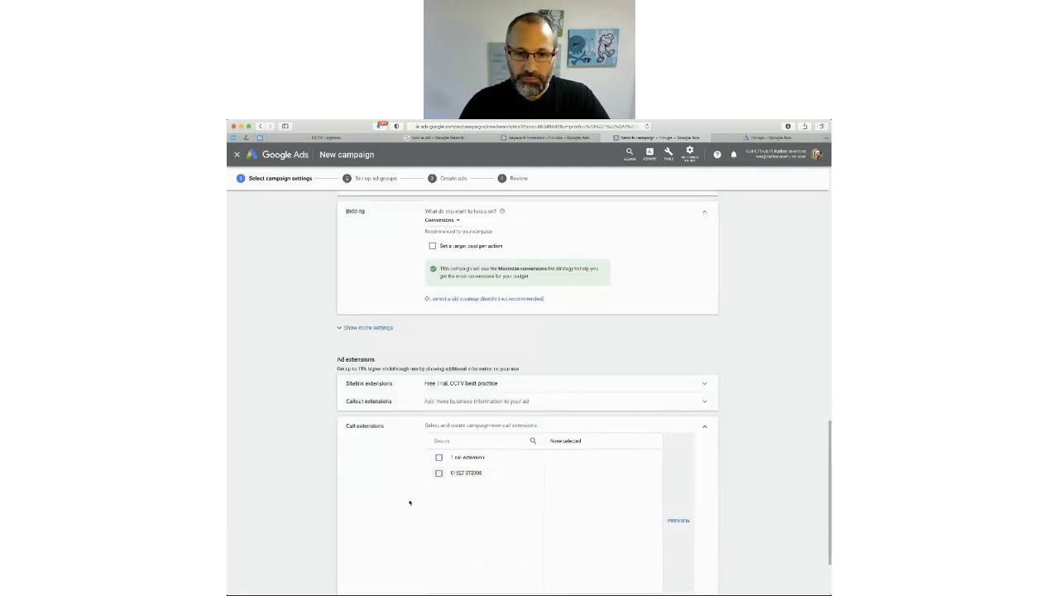
scroll(408, 502, down, 2)
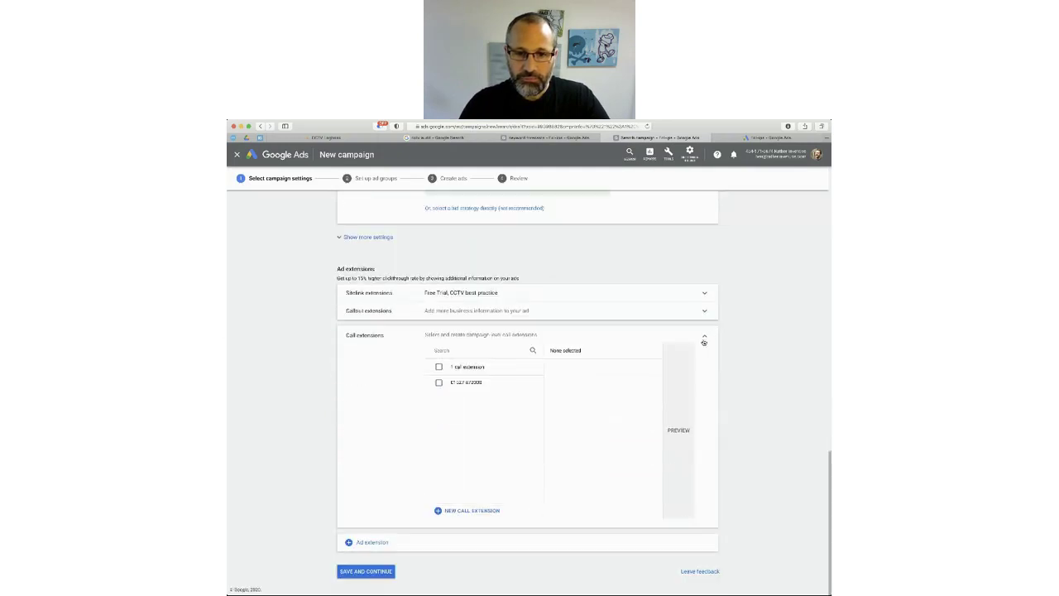
click(704, 336)
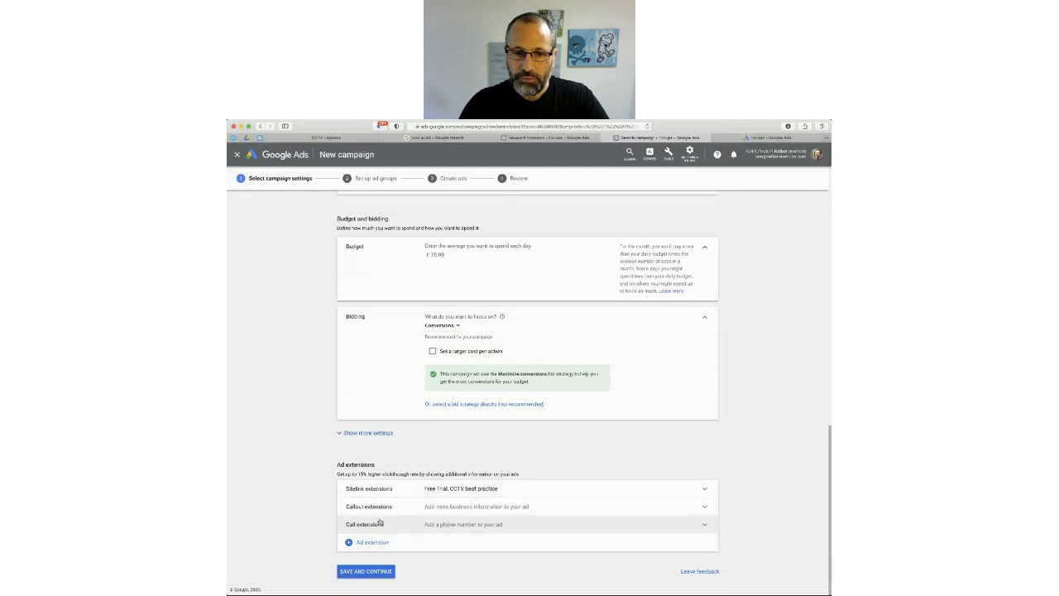
Step: Look over the additional ad extension types, and save the campaign settings to continue to the ad group setup
click(374, 542)
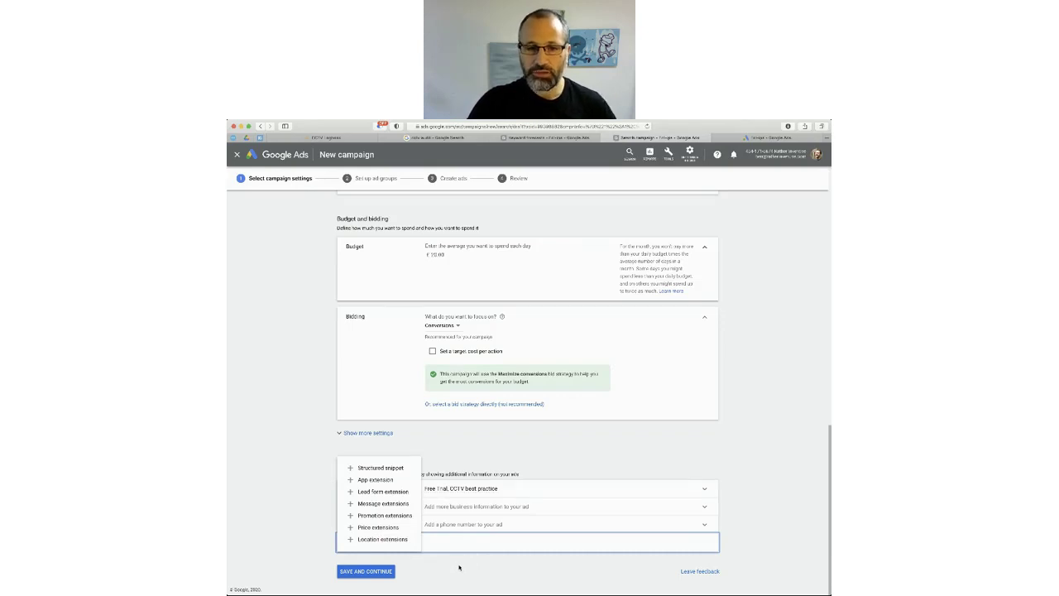
click(459, 567)
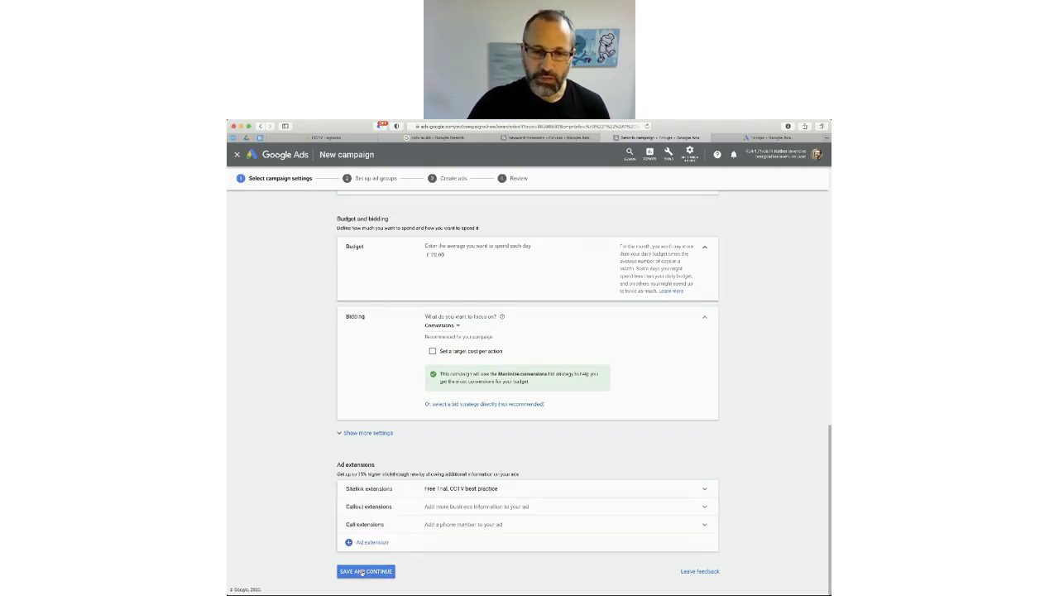
click(368, 571)
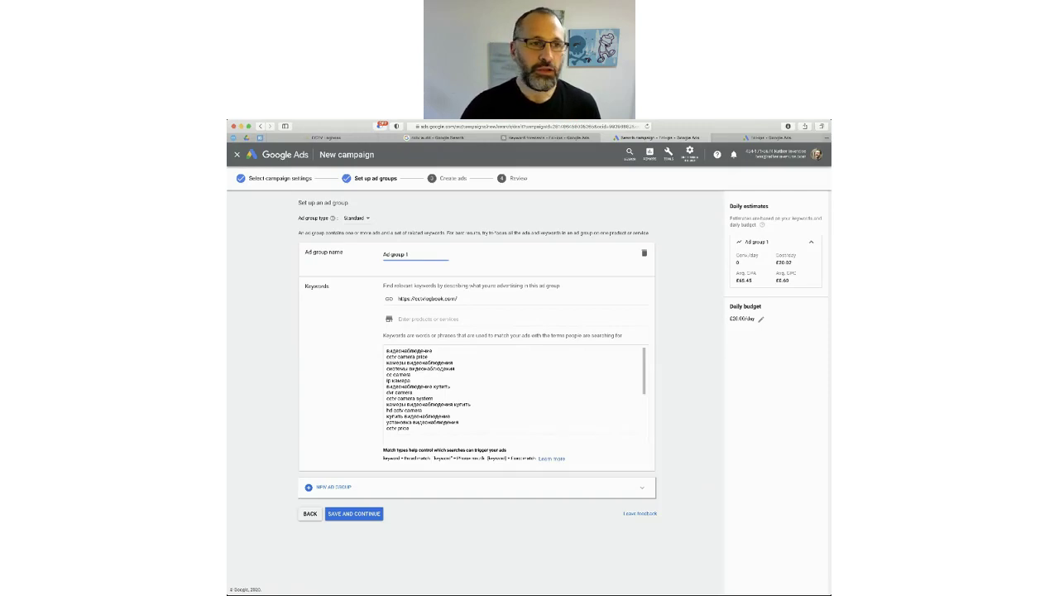
Step: Name the ad group "cctv logbook"
key(super+Tab)
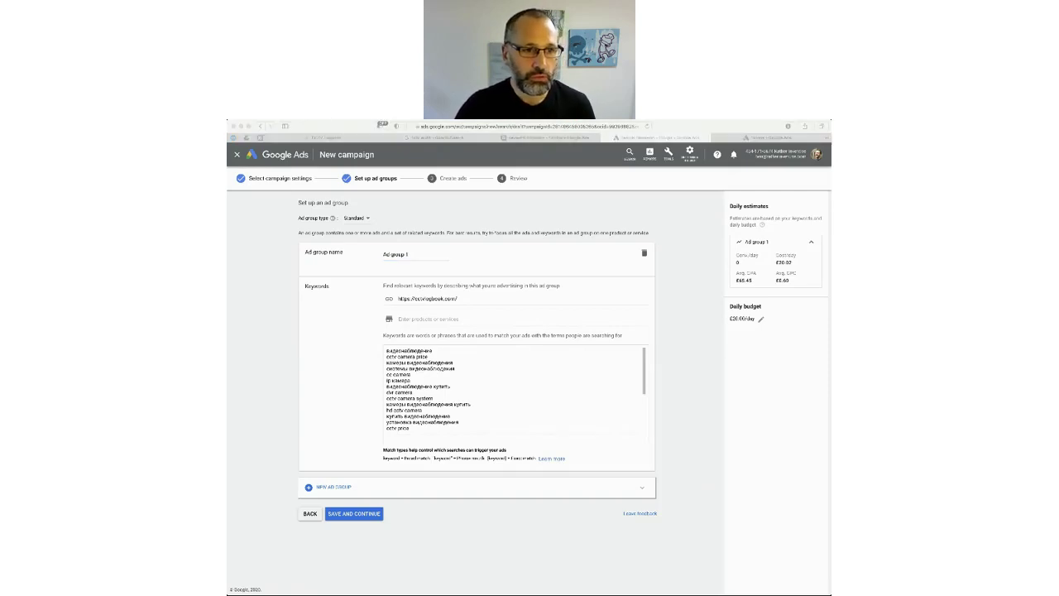
key(super+Tab)
text(cctv logbook)
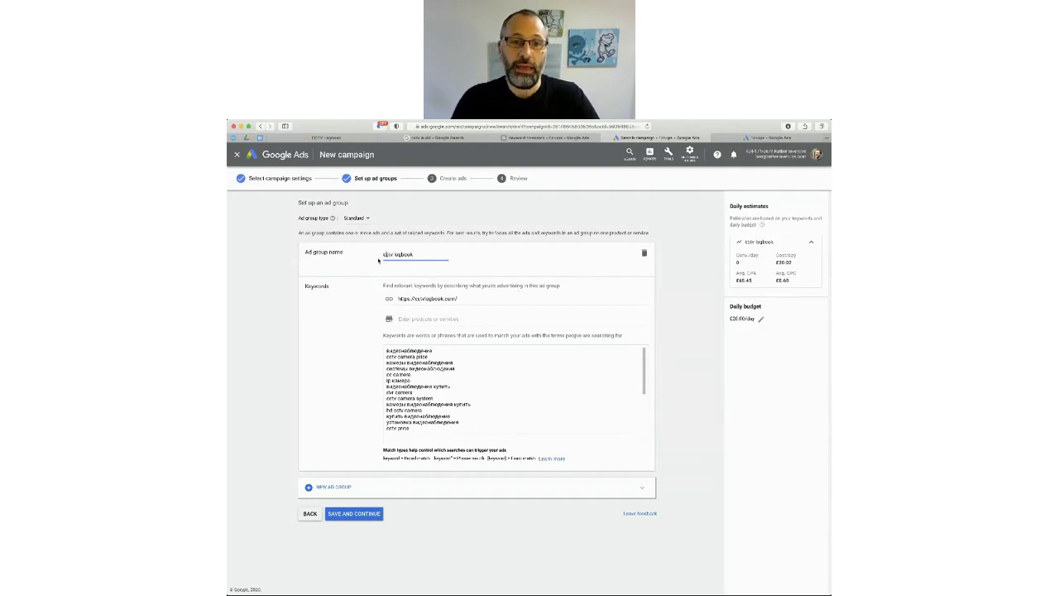
drag(385, 255, 412, 254)
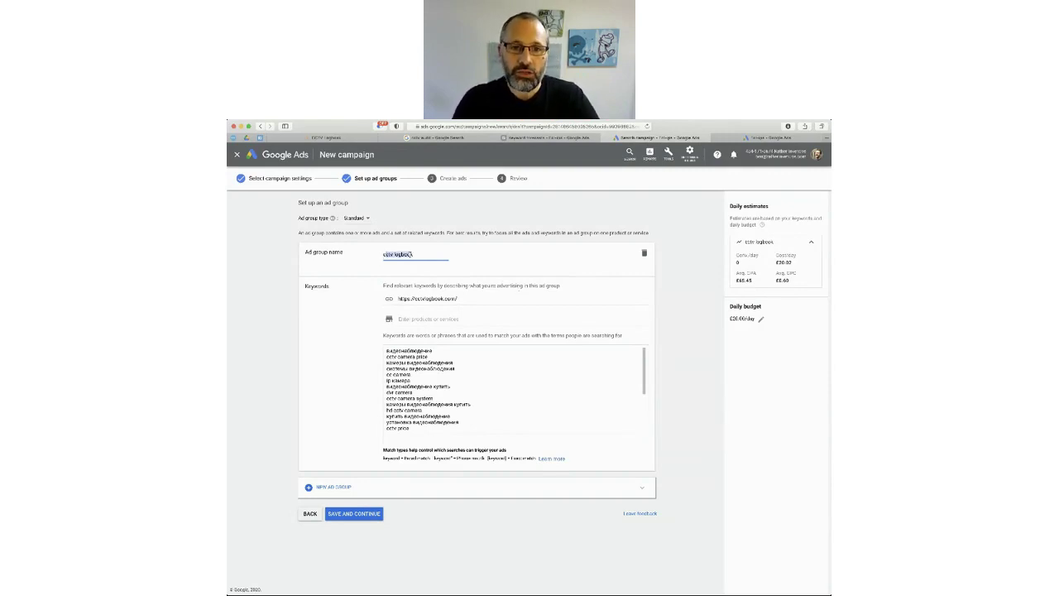
click(419, 257)
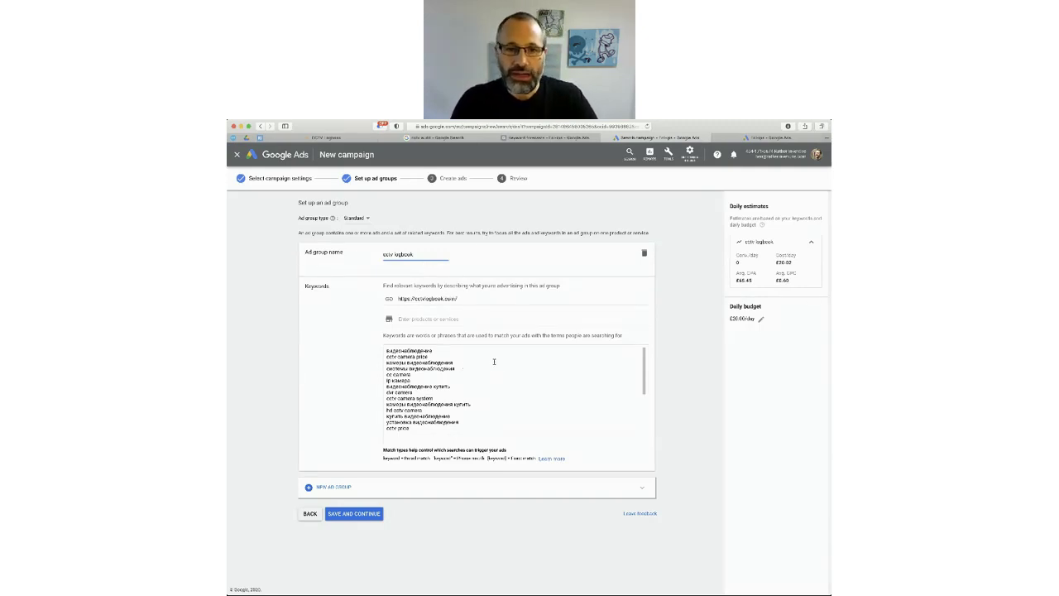
Step: Clear all the suggested keywords from the cctv logbook ad group
key(super+Tab)
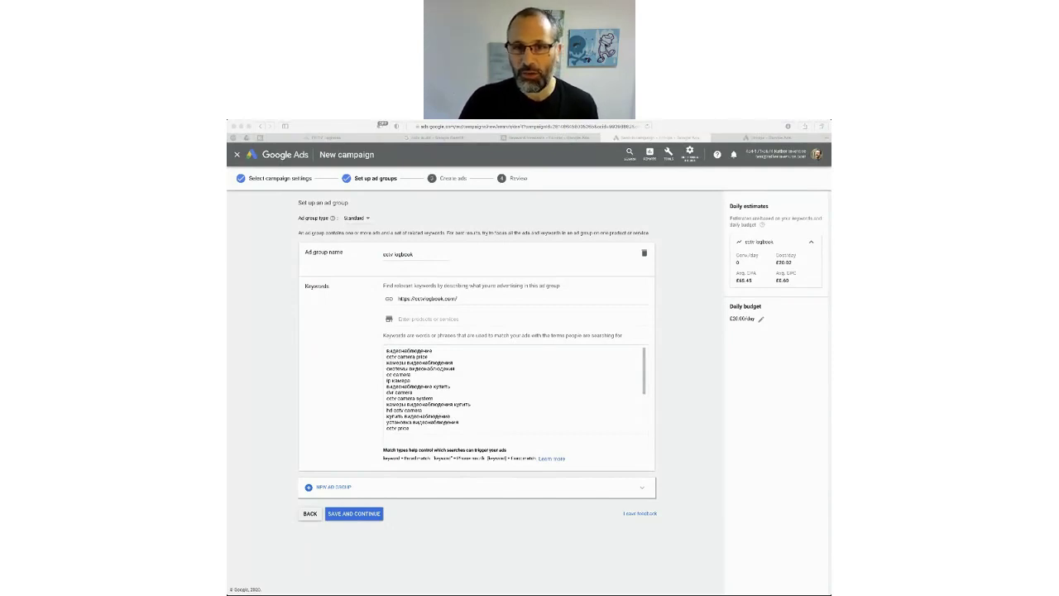
key(super+Tab)
click(477, 403)
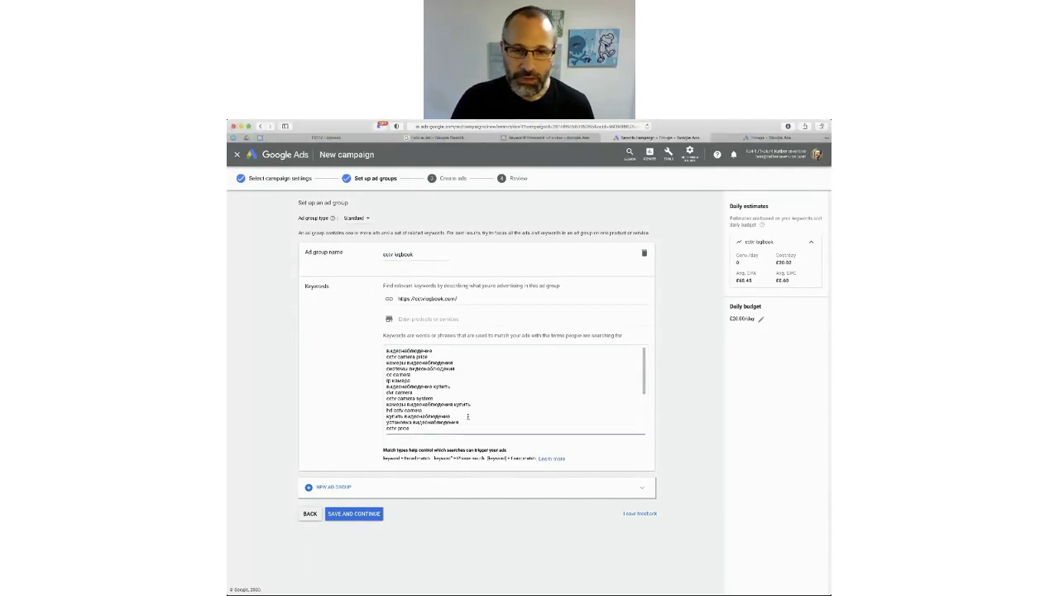
key(super+a)
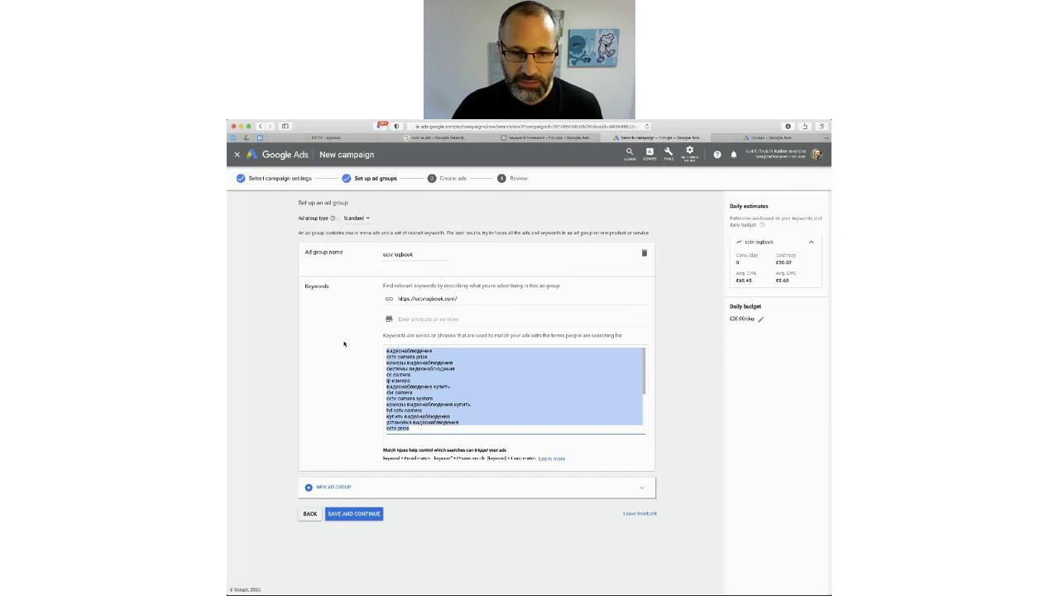
key(super+v)
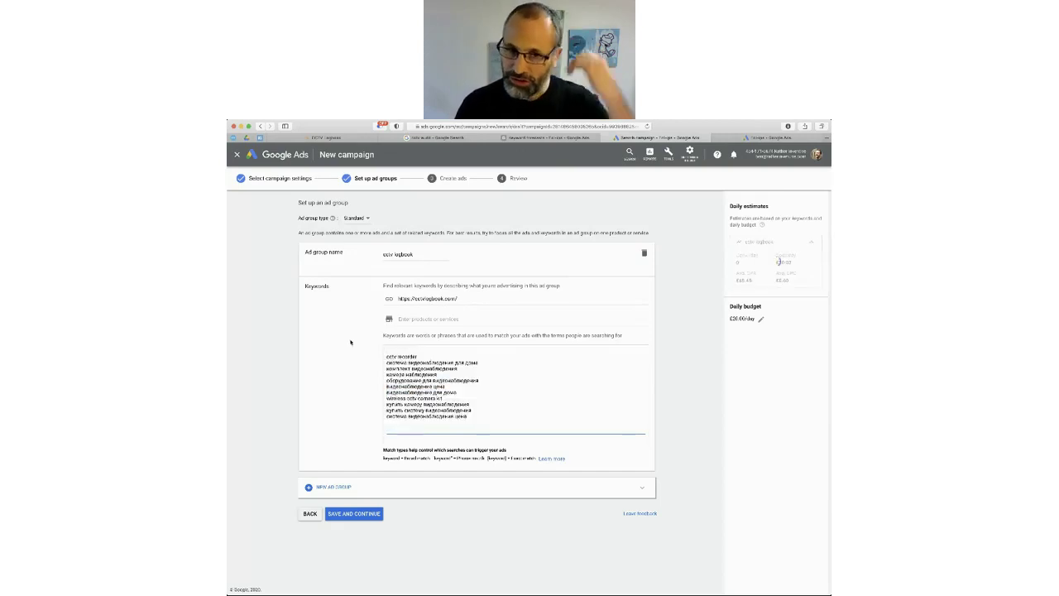
key(super+a)
key(BackSpace)
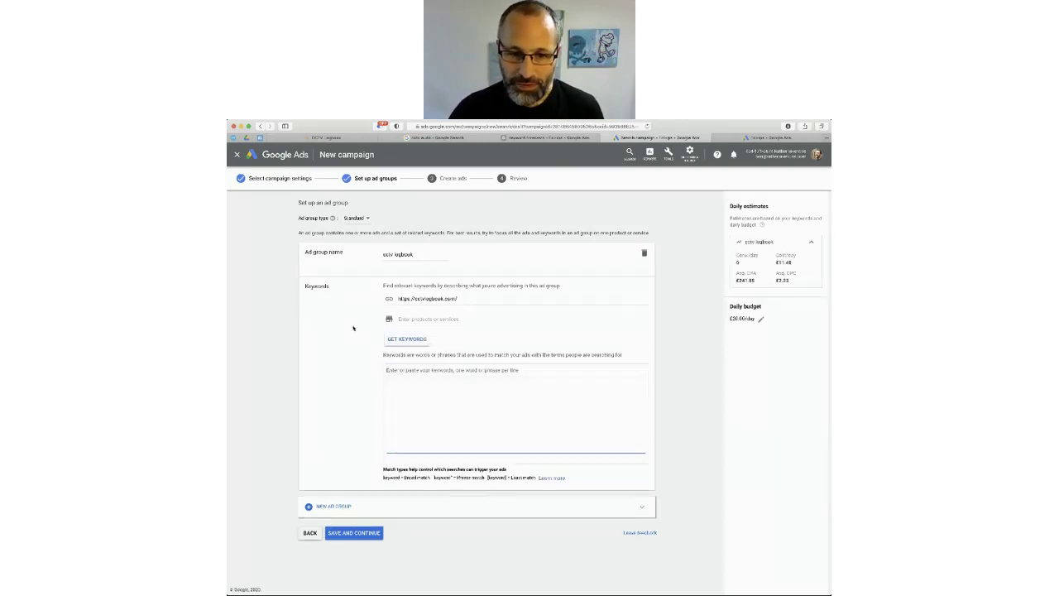
Step: Enter "CCTV Logbook" and "cctv log book" as two keywords for the cctv logbook ad group
text(cctv log)
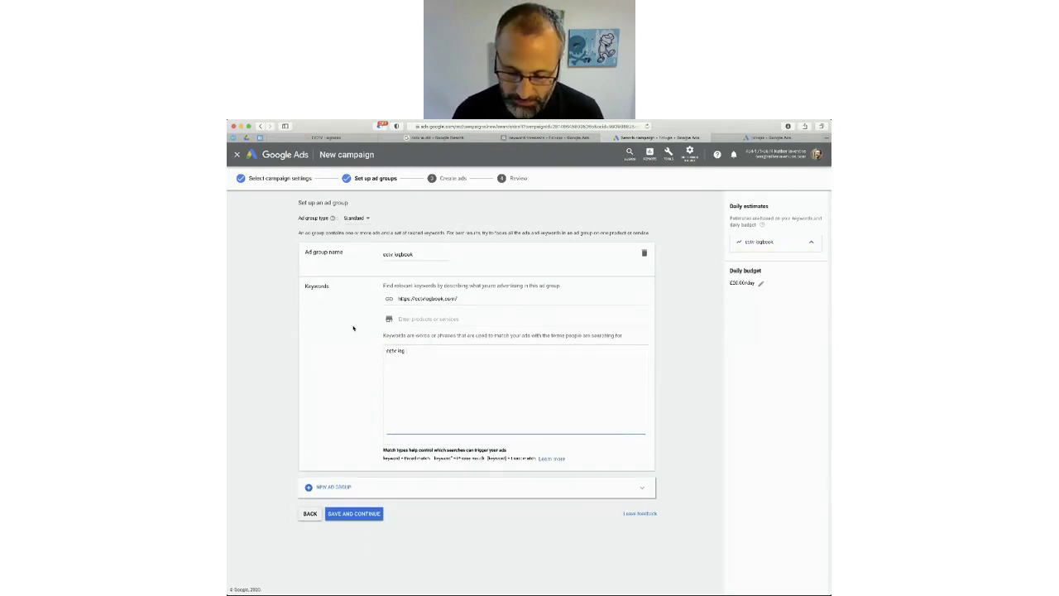
text(book)
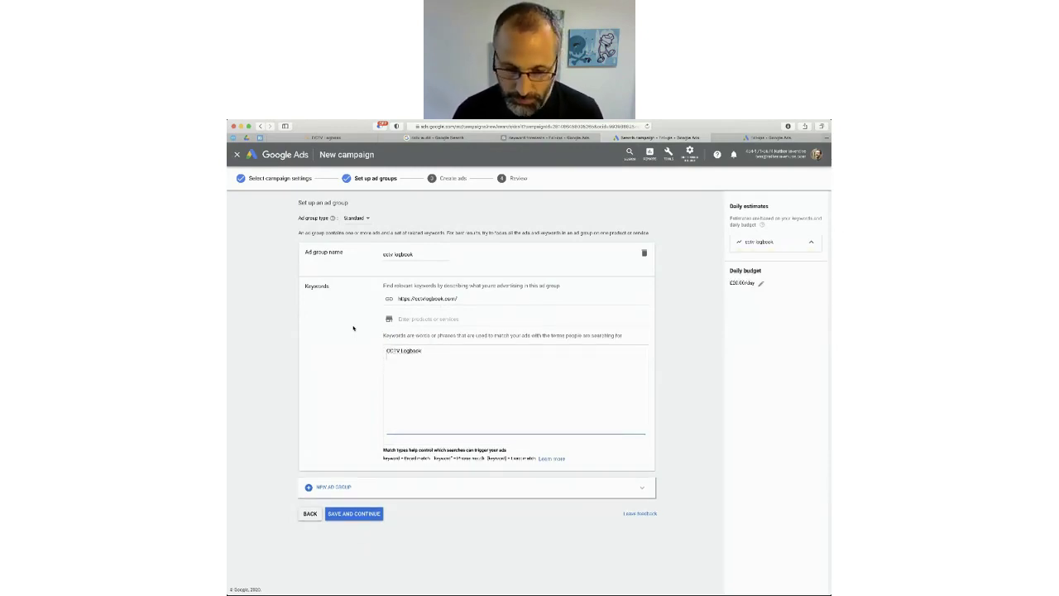
key(Return)
text(cct)
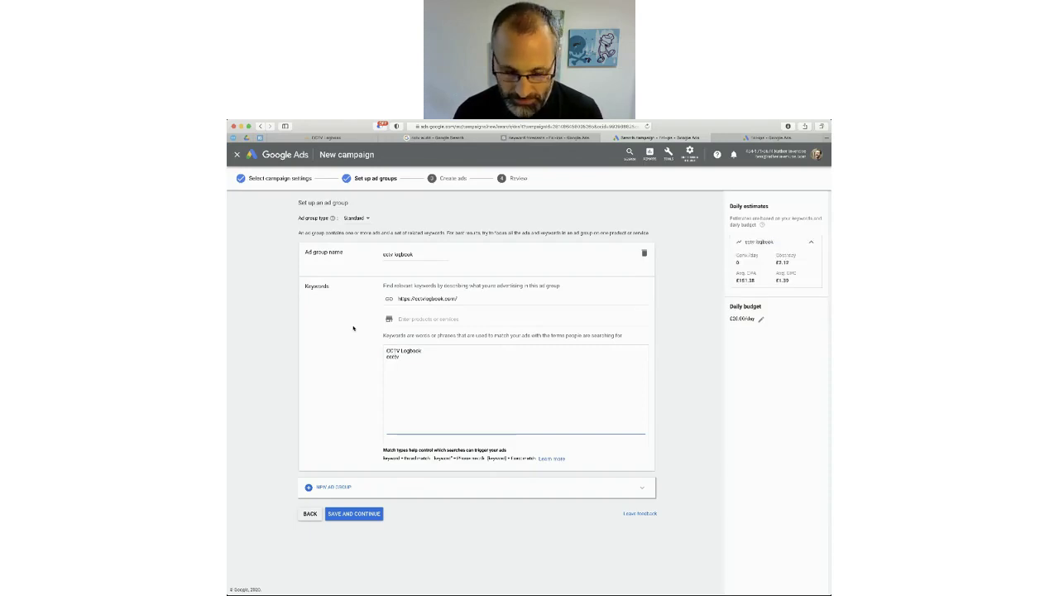
text(v log)
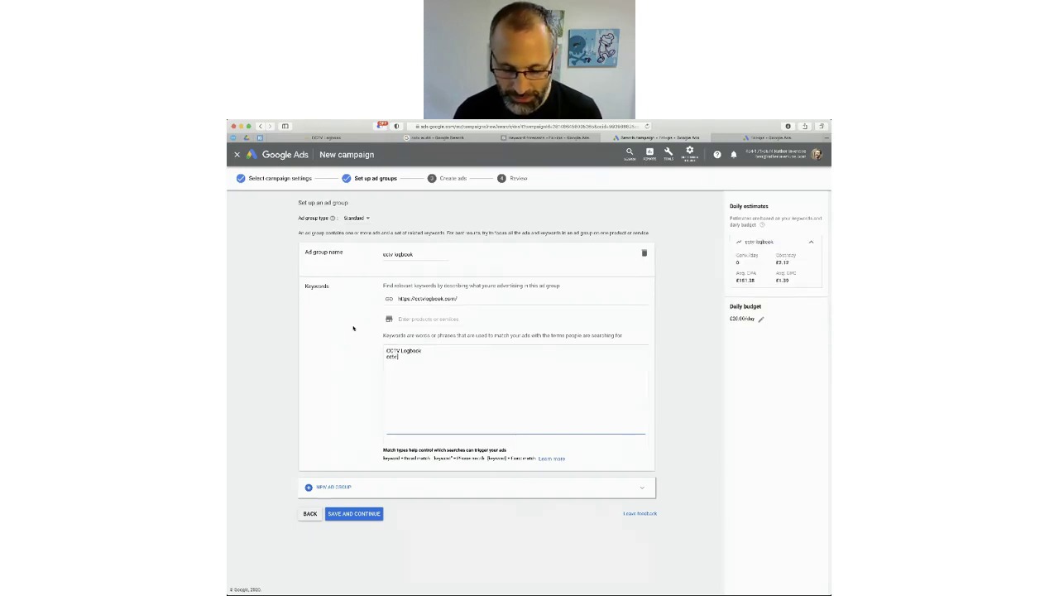
text(k)
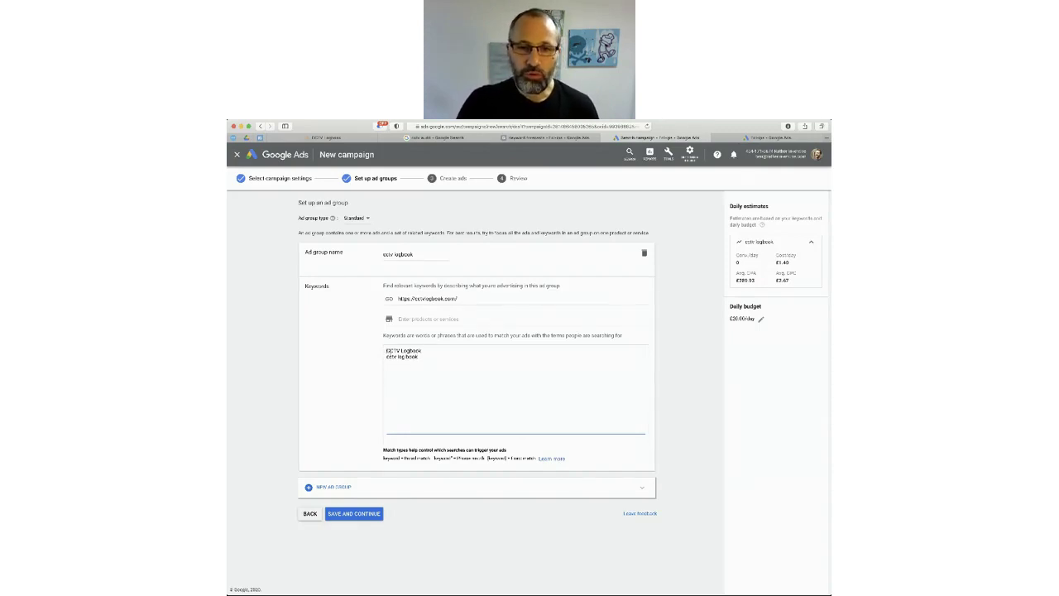
Step: Add the broad match modifier + before every word of both CCTV logbook keywords
click(387, 350)
text(+)
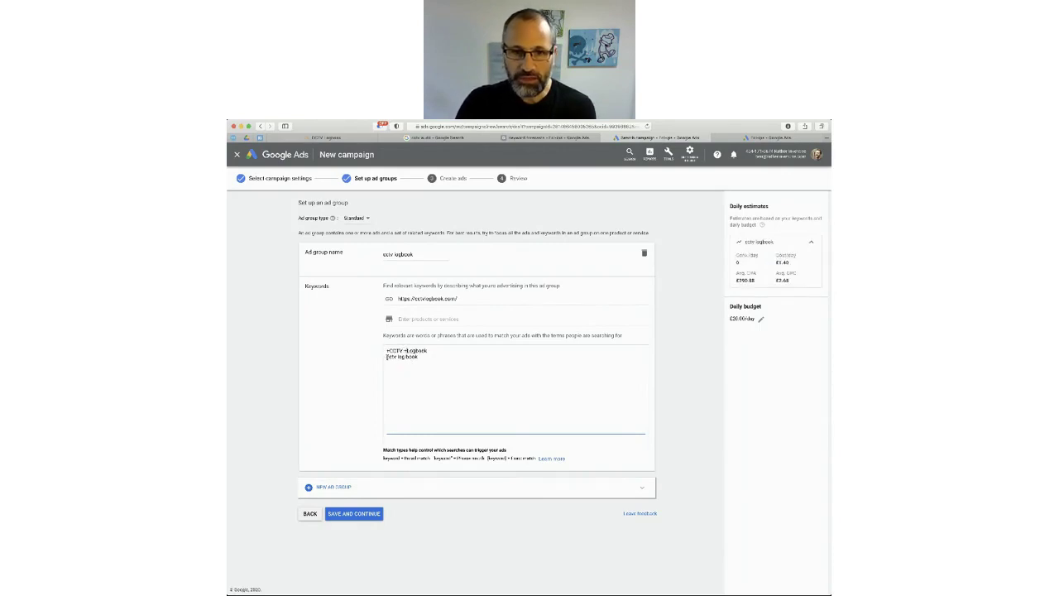
click(387, 356)
text(+)
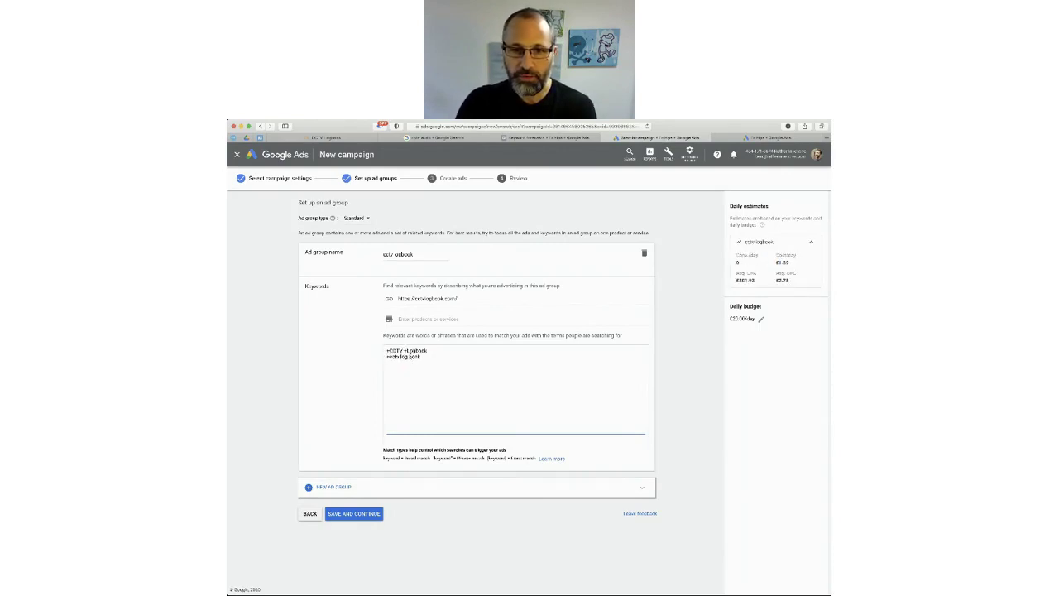
click(414, 356)
text(+)
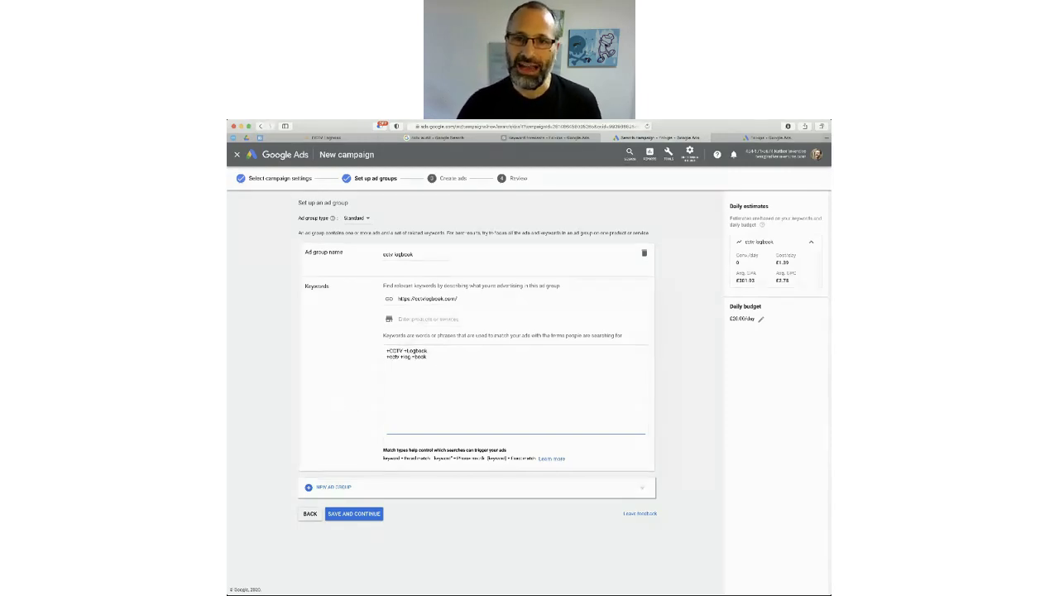
Step: Replace the keywords with +cctv +logbook, +cctv +log +book, "cctv logbook", "cctv log book", [cctv logbook] and [cctv log book], one per line
key(super+Tab)
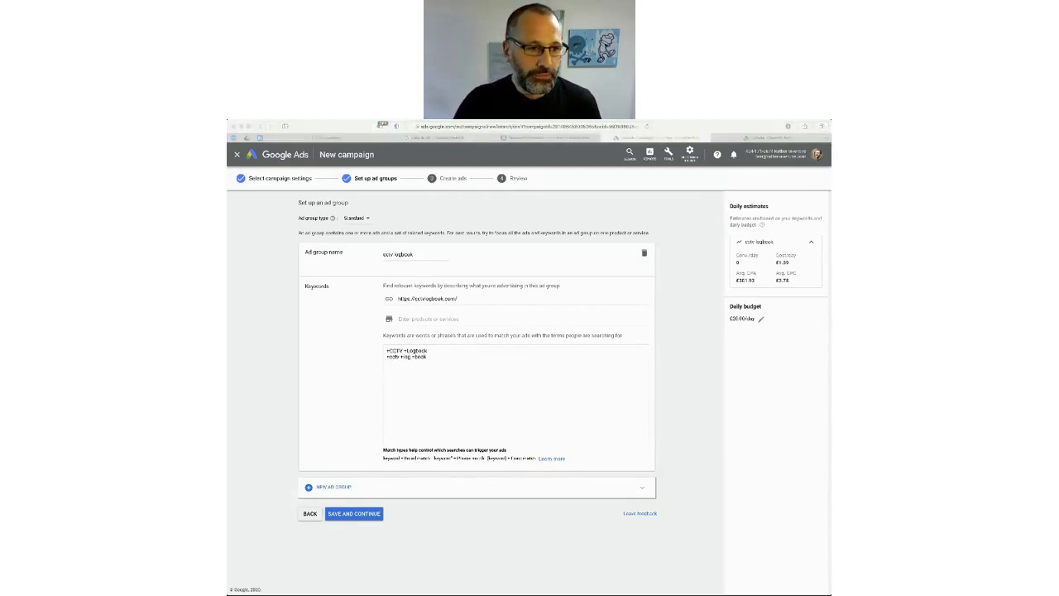
click(422, 382)
key(ctrl+a)
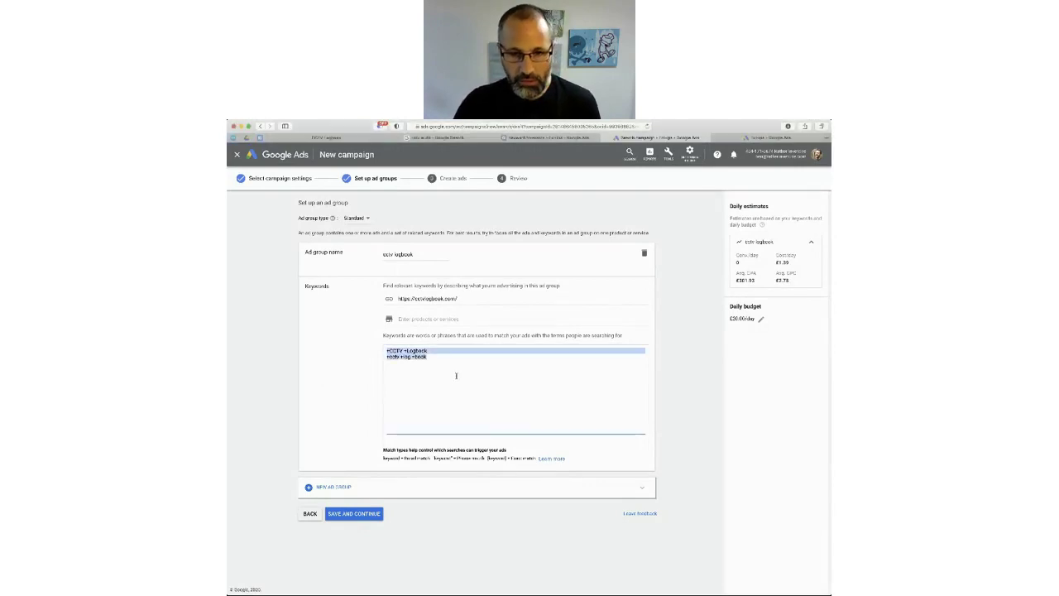
text(+cctv +logbook +cctv +log +book "cctv logbook" "cctv log book" [cctv logbook] [cctv log book])
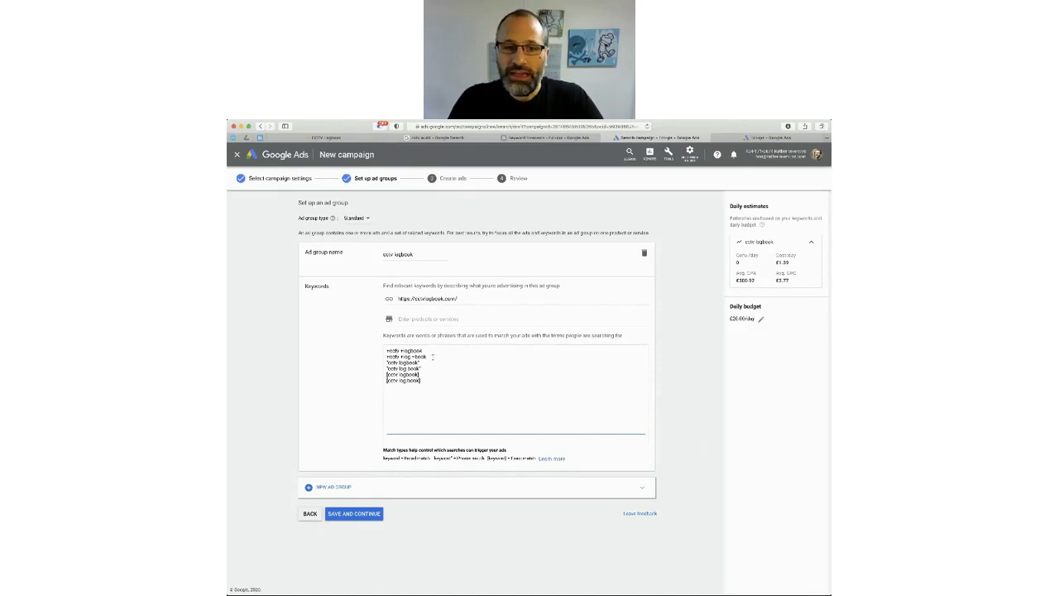
Step: Review the six keywords, and save the ad group to continue to creating the ads
drag(423, 350, 383, 350)
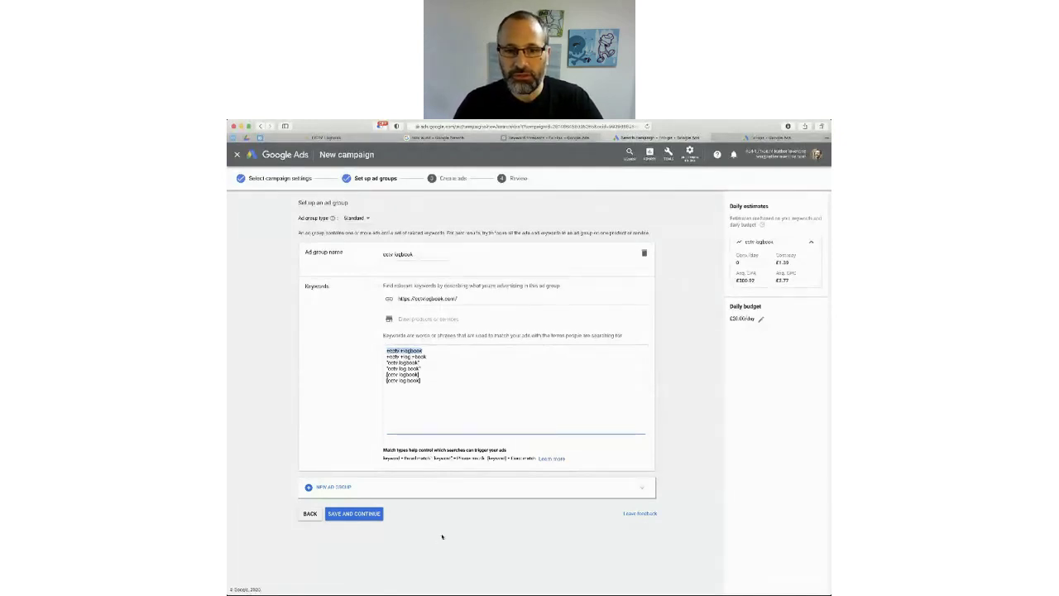
drag(464, 414, 362, 336)
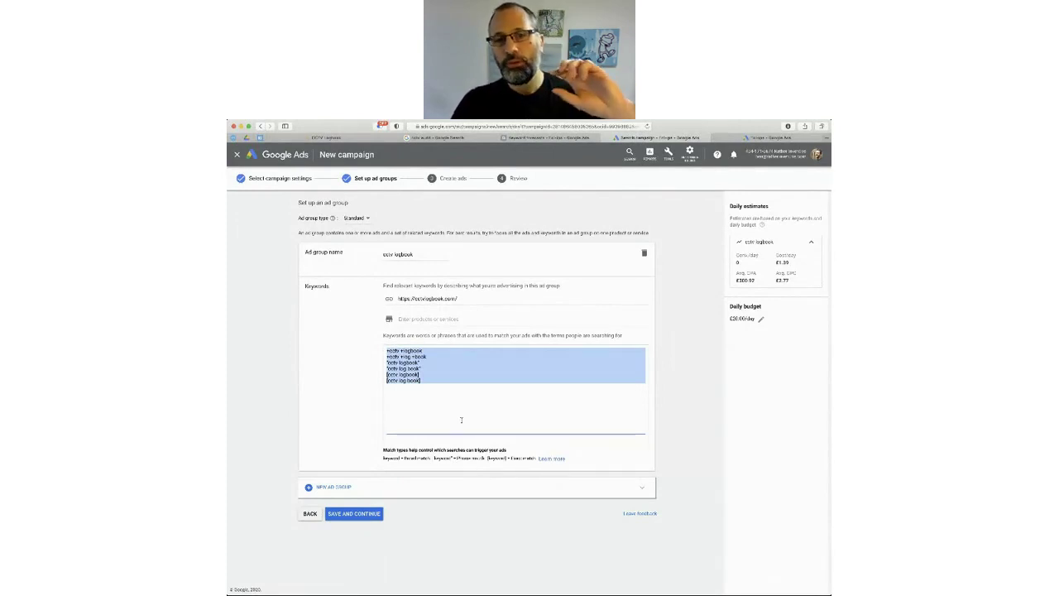
drag(461, 420, 375, 348)
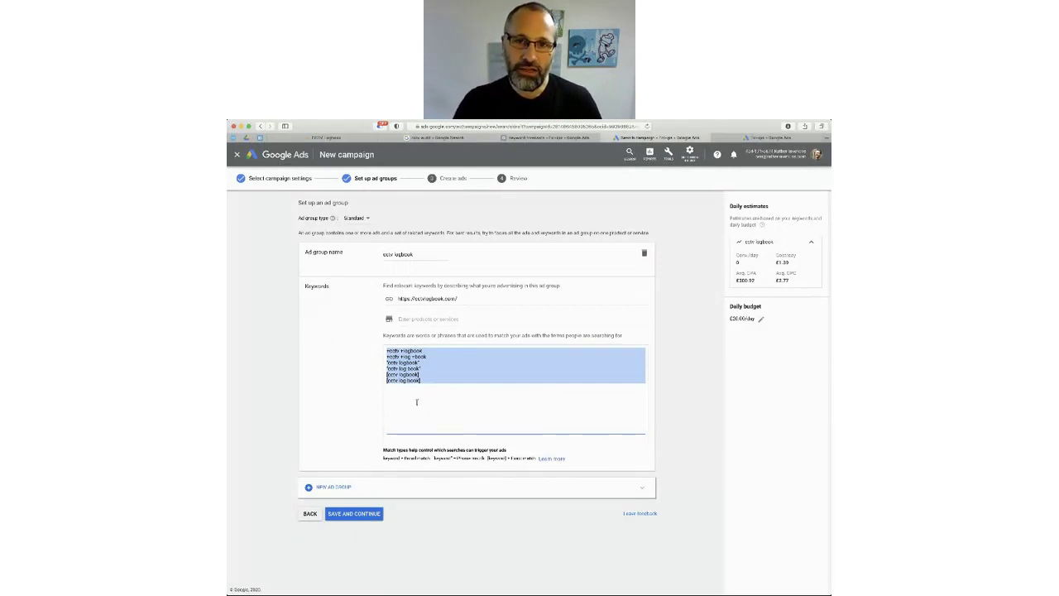
click(403, 533)
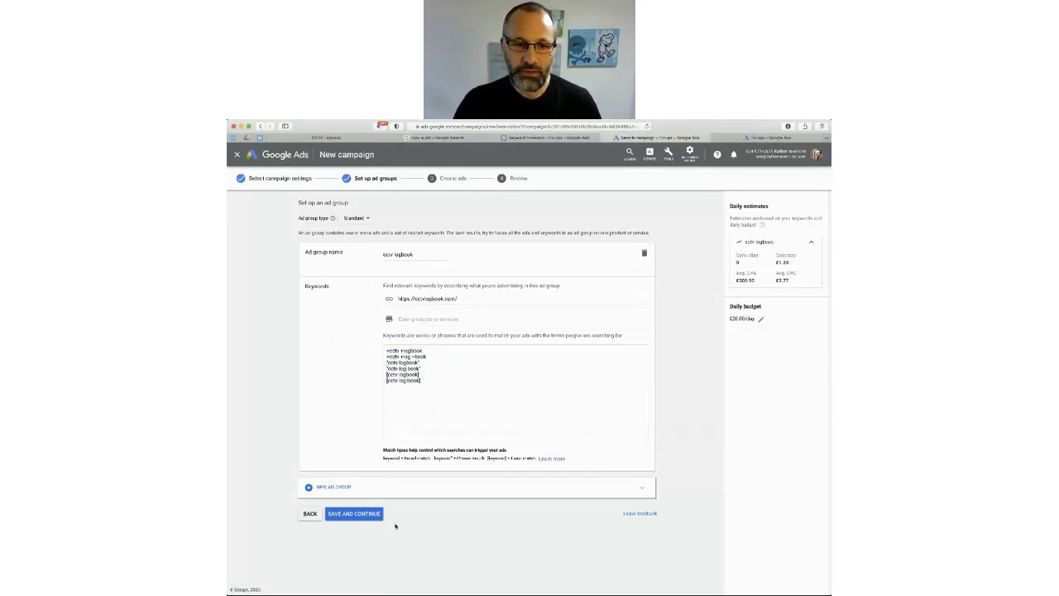
click(352, 516)
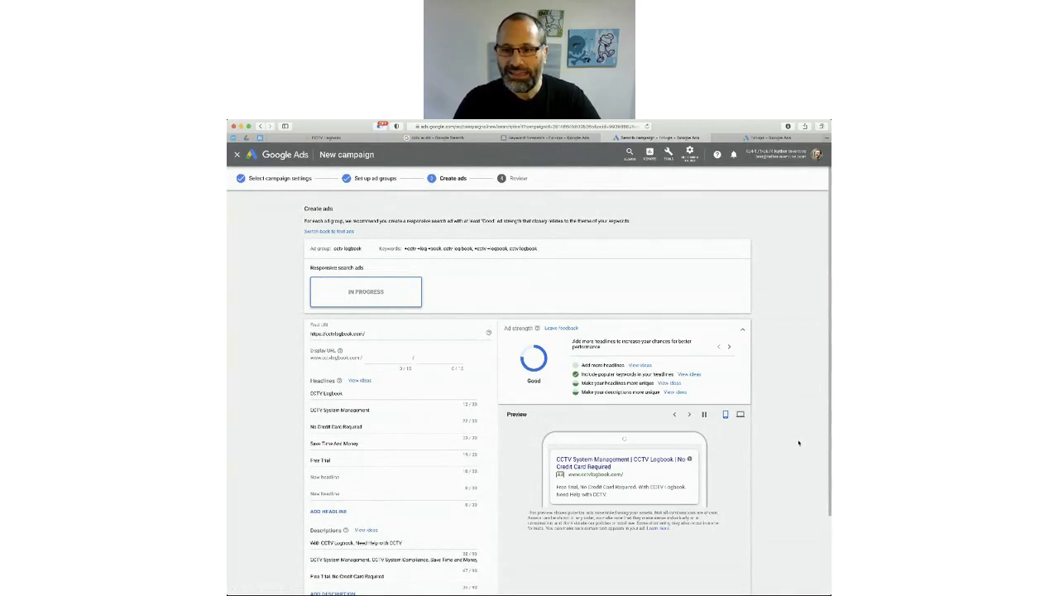
Step: Look over the suggested responsive search ad and change its first headline to "CCTV Log Book"
scroll(799, 443, down, 1)
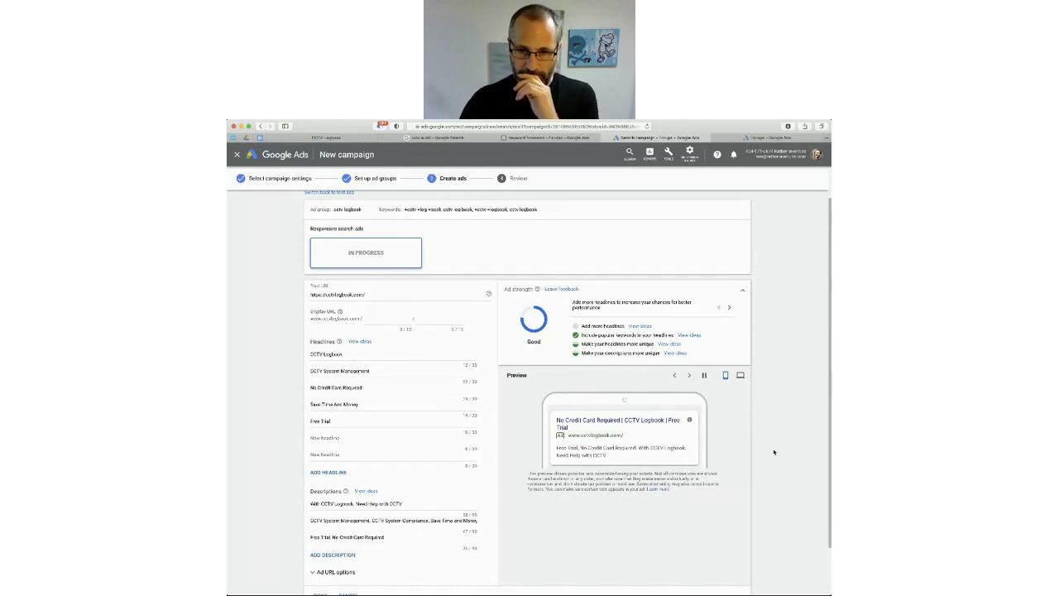
scroll(757, 457, down, 3)
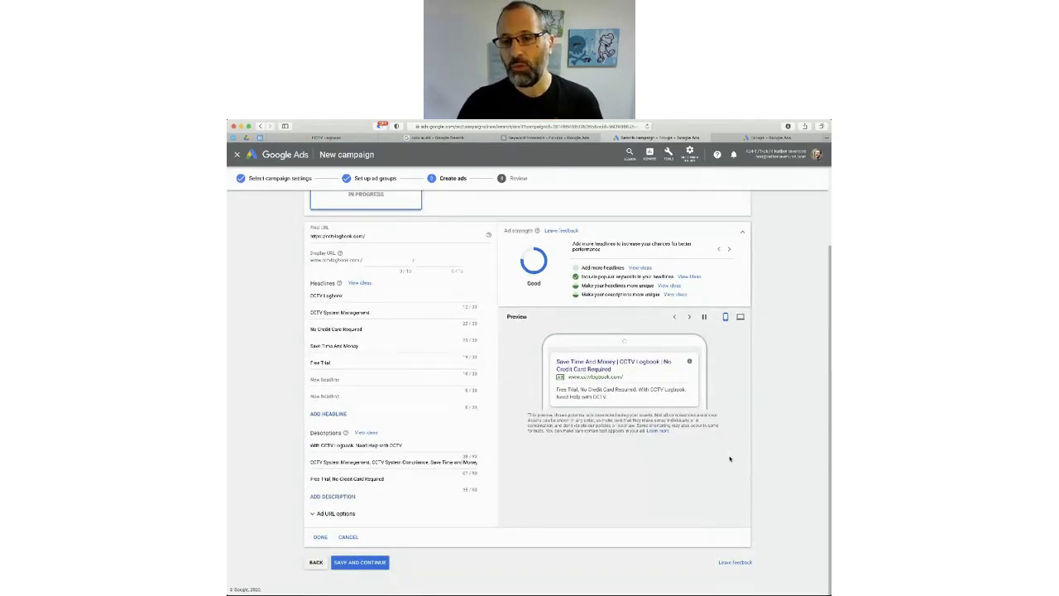
scroll(659, 444, up, 2)
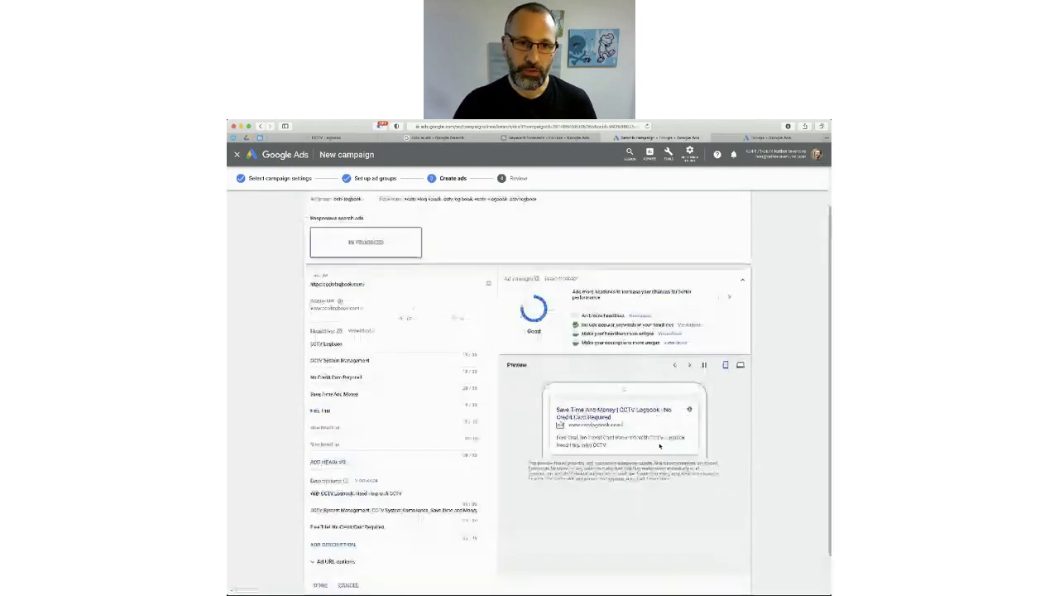
scroll(659, 447, down, 2)
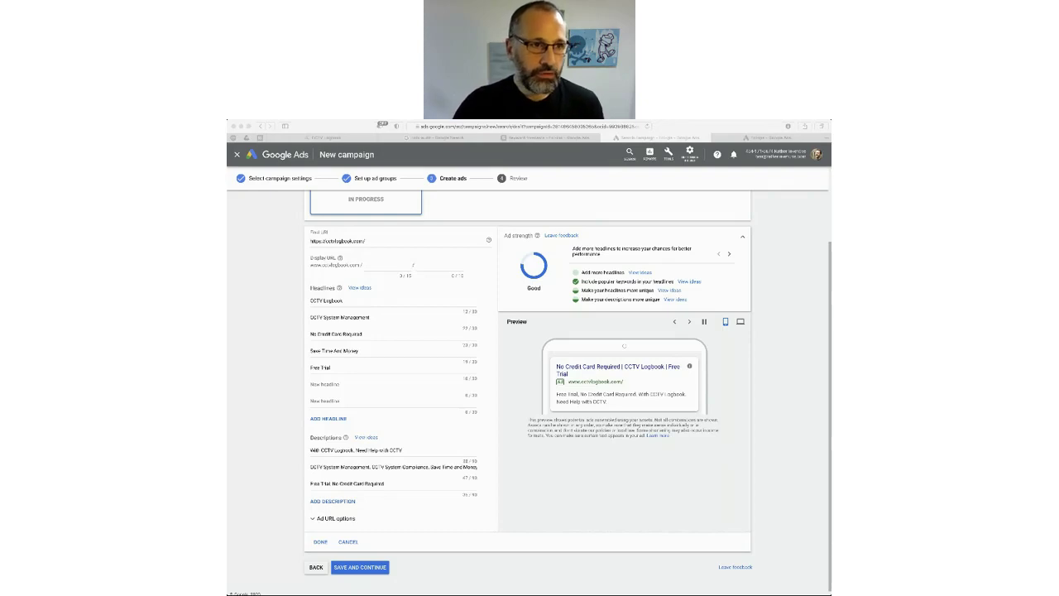
click(378, 317)
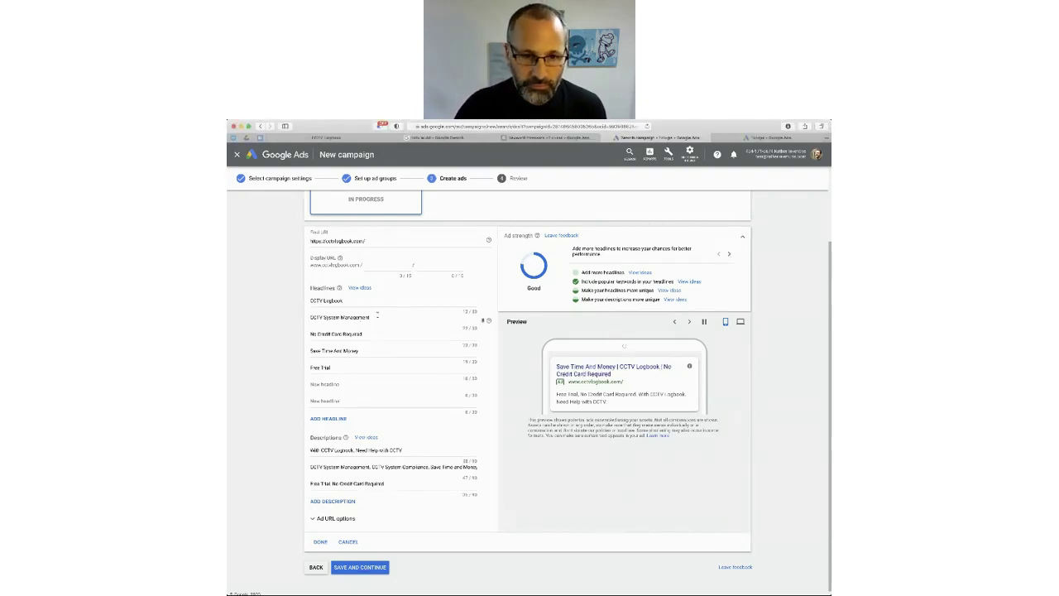
click(330, 300)
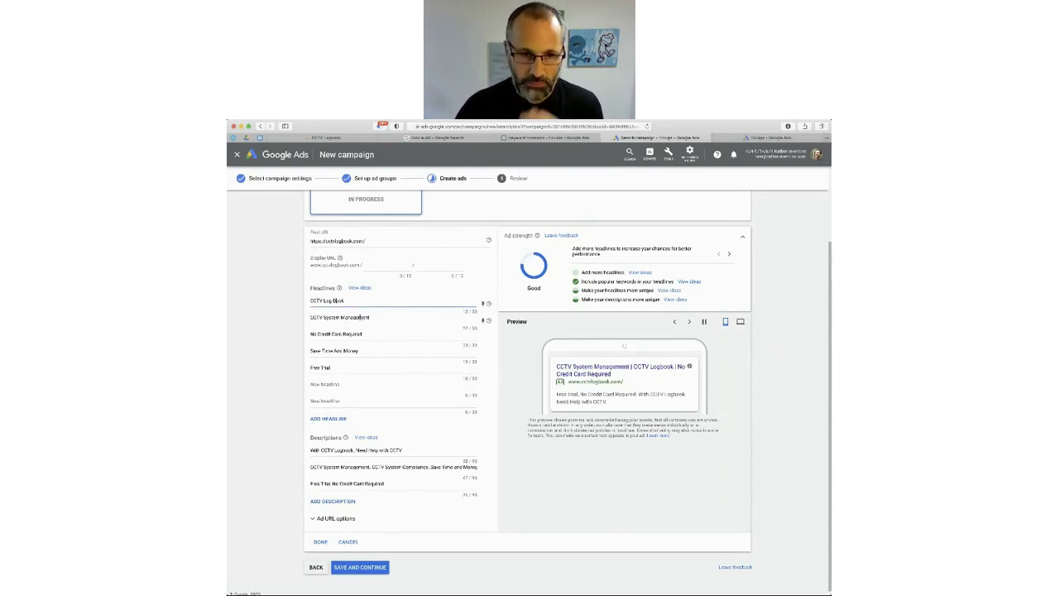
Step: Try "Detailed CCTV camera log" as the ad's third headline
drag(372, 317, 279, 313)
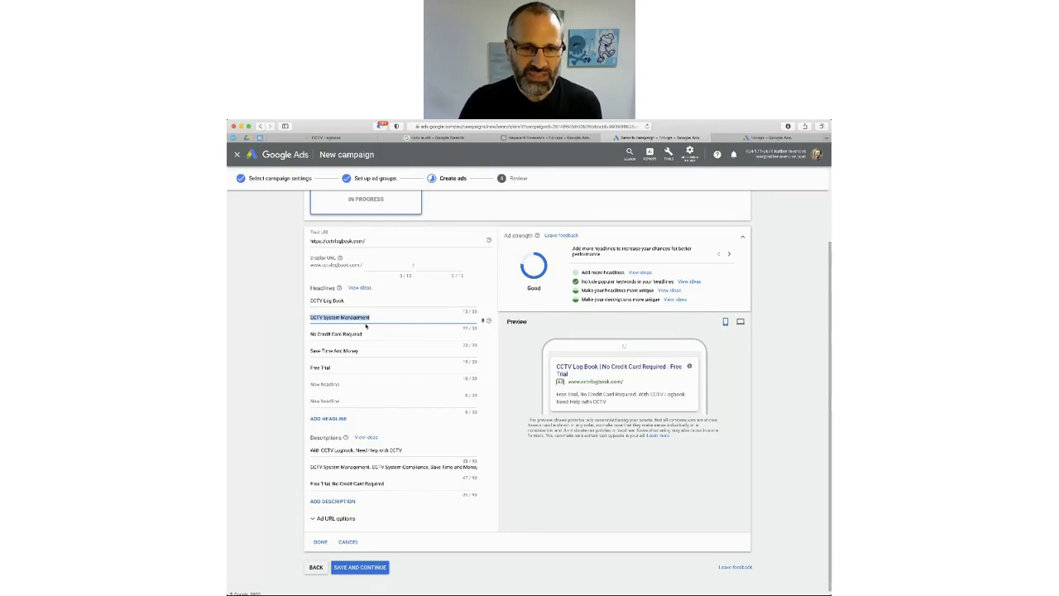
drag(372, 334, 308, 338)
text(Detailed CCTV camera log)
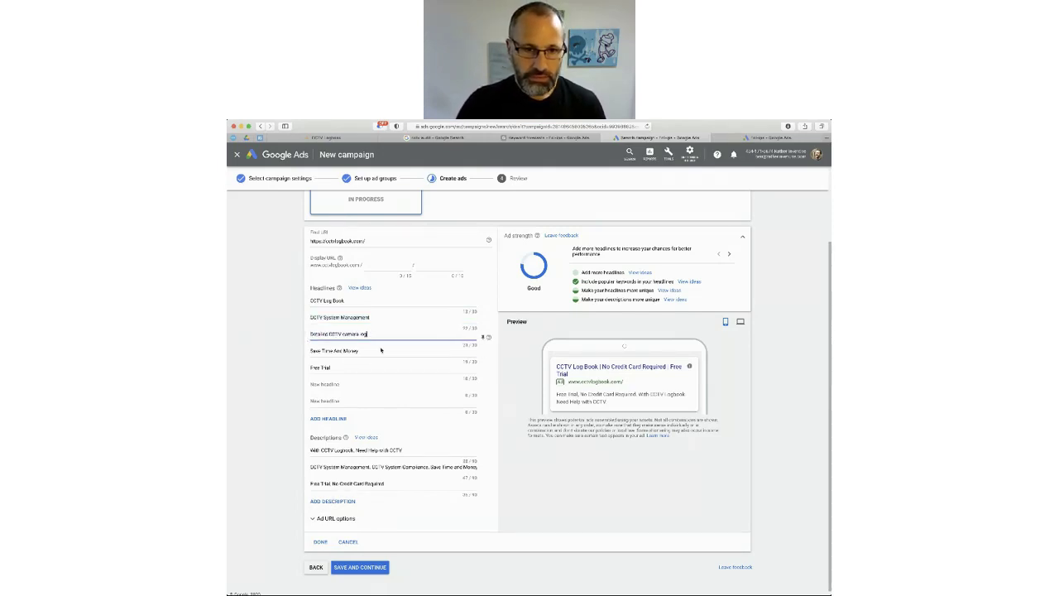
Step: Set the ad's third headline to "Free Trial" and clear the fourth and fifth headlines
click(324, 367)
drag(370, 333, 300, 331)
text(Free Trial)
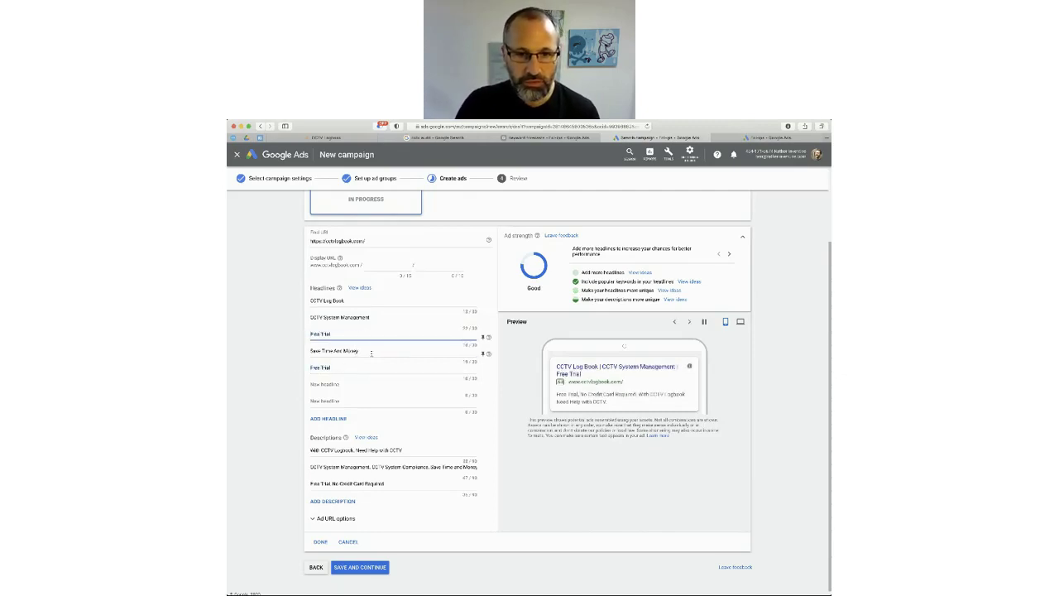
triple_click(385, 356)
key(BackSpace)
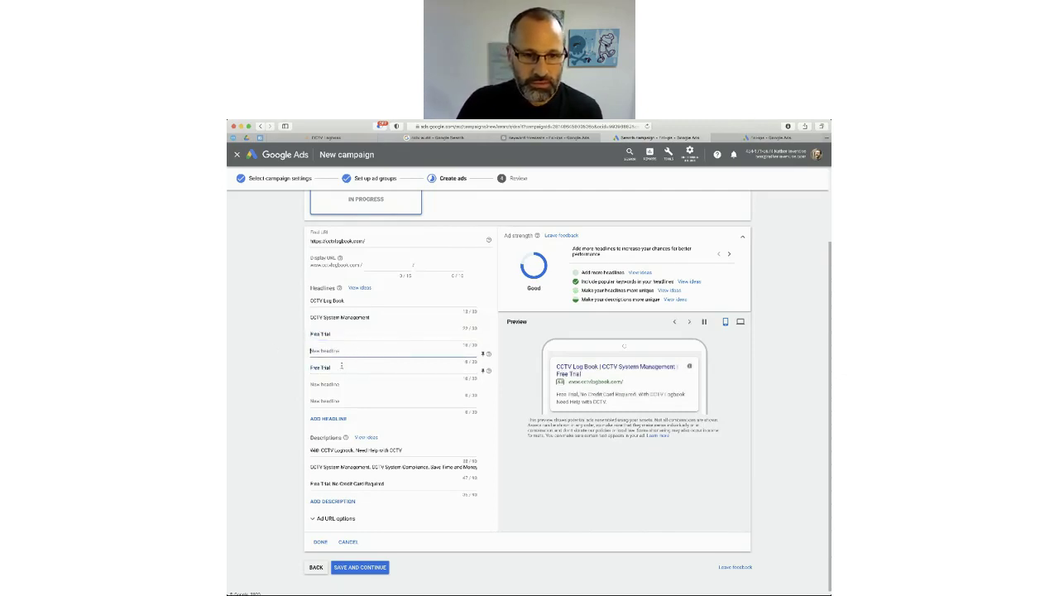
triple_click(322, 368)
key(BackSpace)
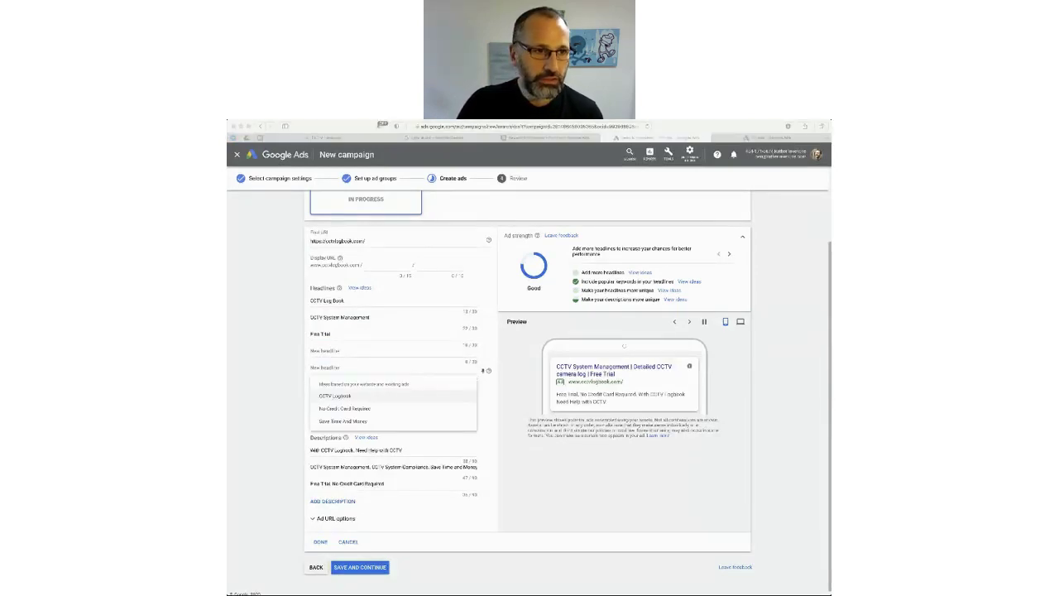
Step: Set the ad's fourth headline to "GDPR Compliant"
click(331, 351)
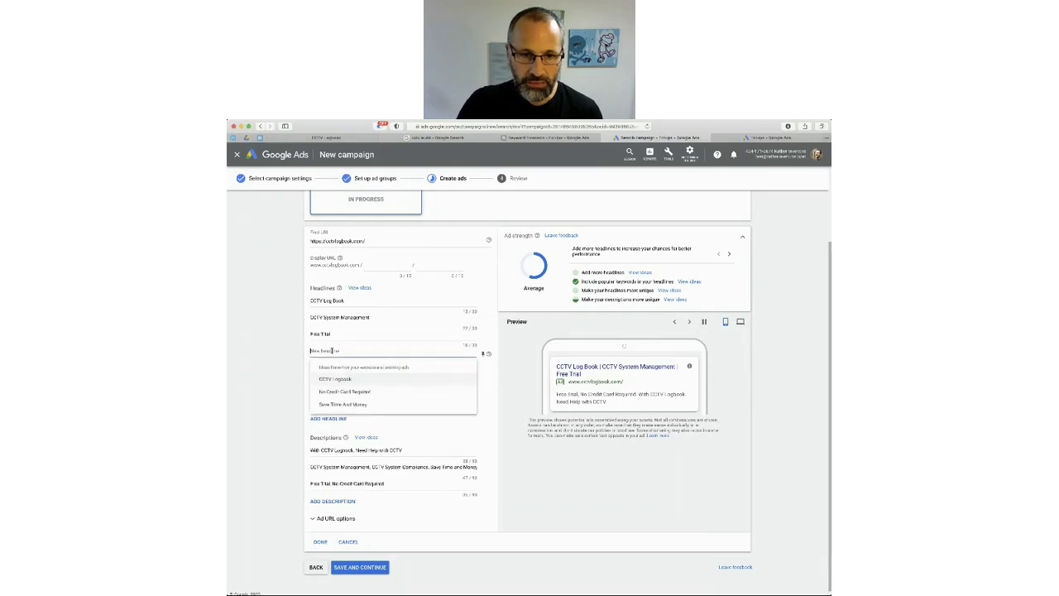
text(GDPR Compliant)
click(577, 492)
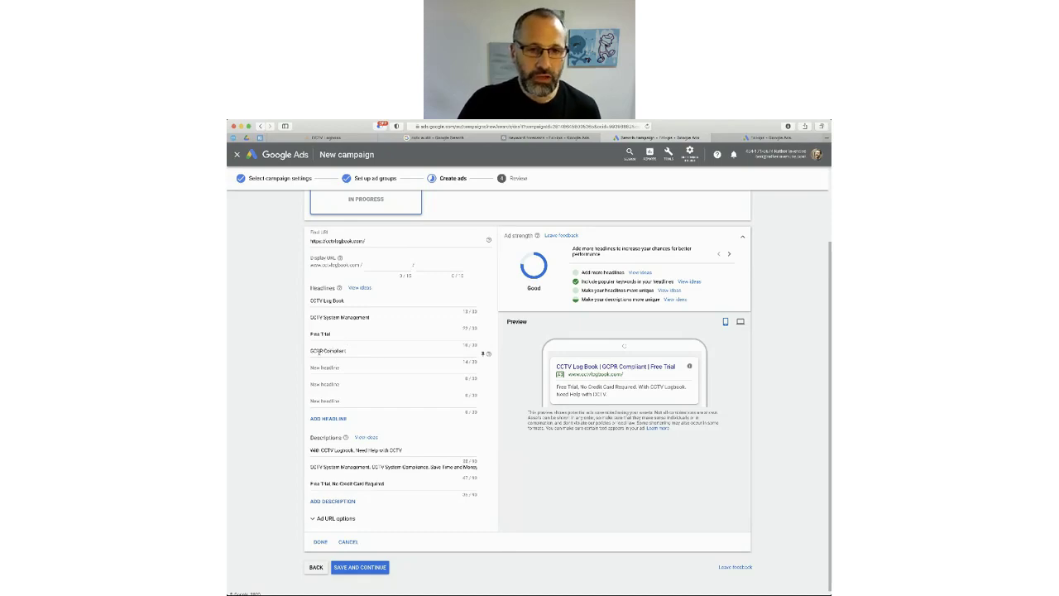
click(319, 350)
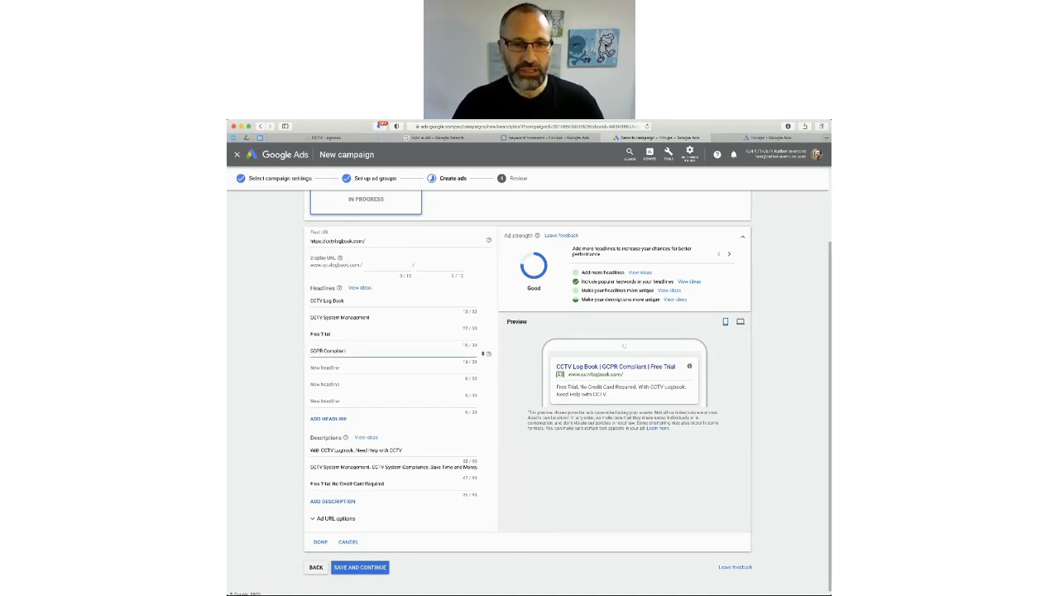
Step: Replace the ad's first description with "Detailed CCTV camera log and audit at your fingertips"
key(super+Tab)
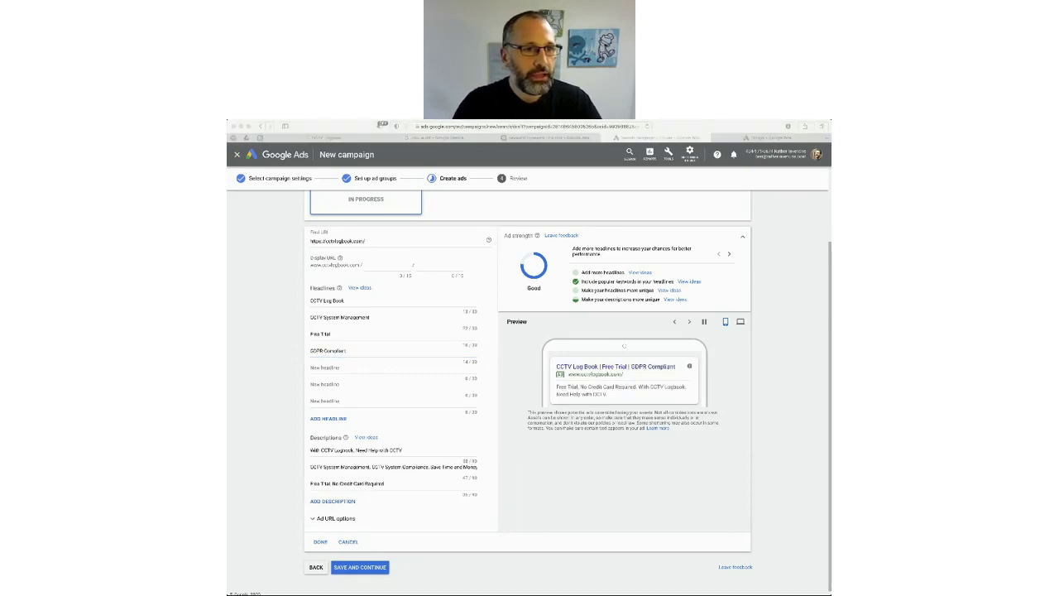
key(super+Tab)
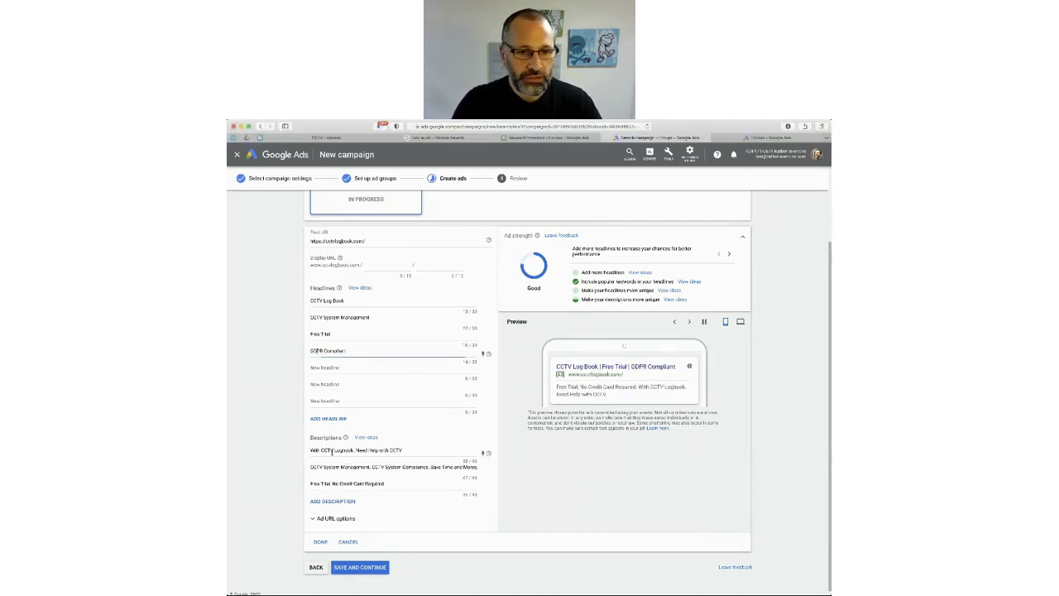
key(super+Tab)
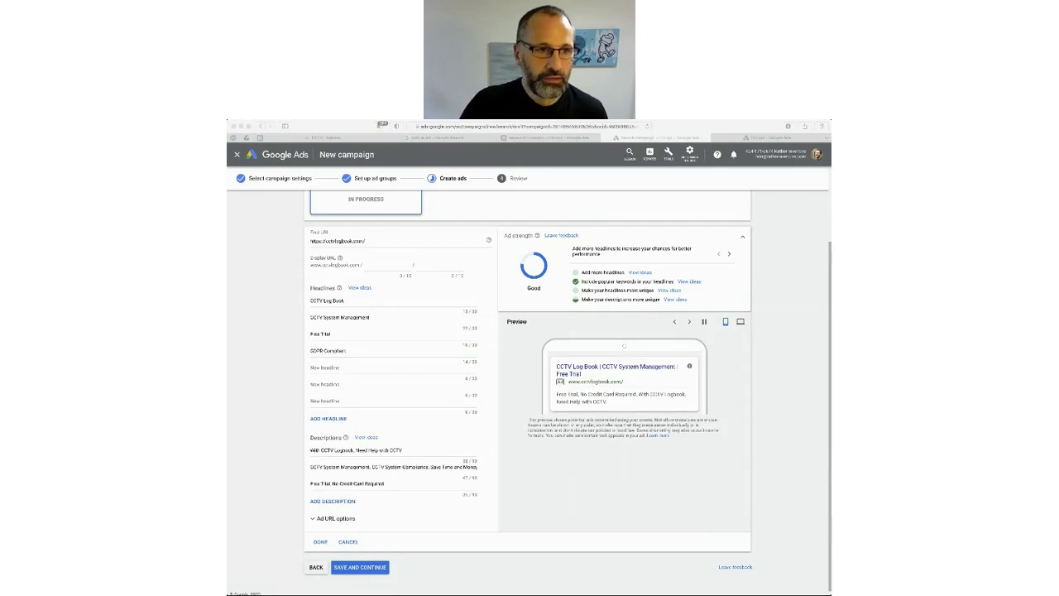
key(super+Tab)
triple_click(402, 451)
text(Detailed CCTV camera logbook audit at your fingertips)
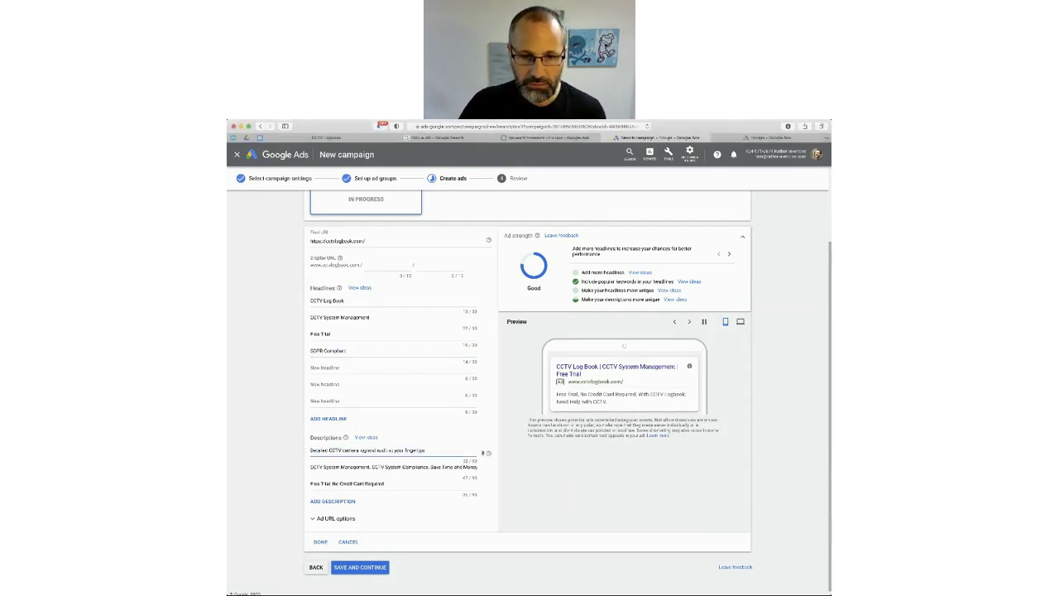
key(super+Tab)
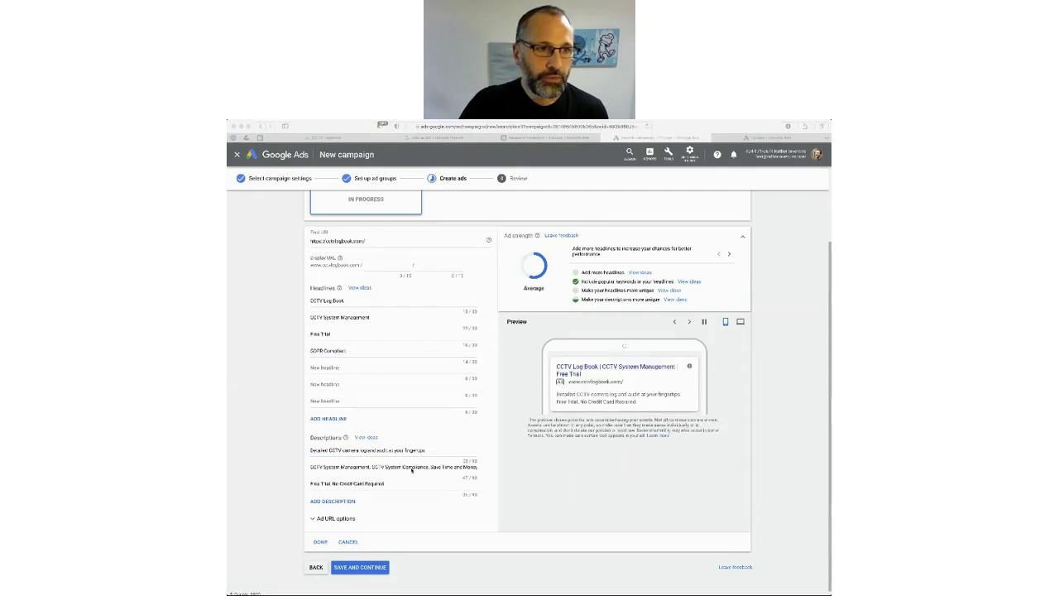
Step: Replace the ad's second description with "Save time on engineering audits" and the third with "Manage hardware replacement painlessly"
key(super+Tab)
triple_click(411, 469)
text(Save time on engineering audits)
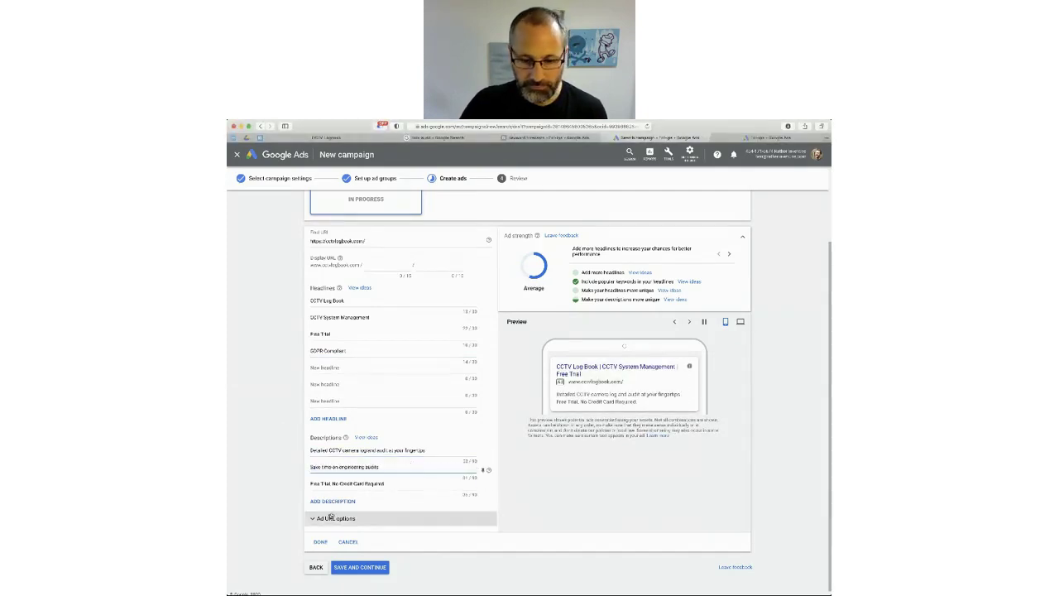
key(super+Tab)
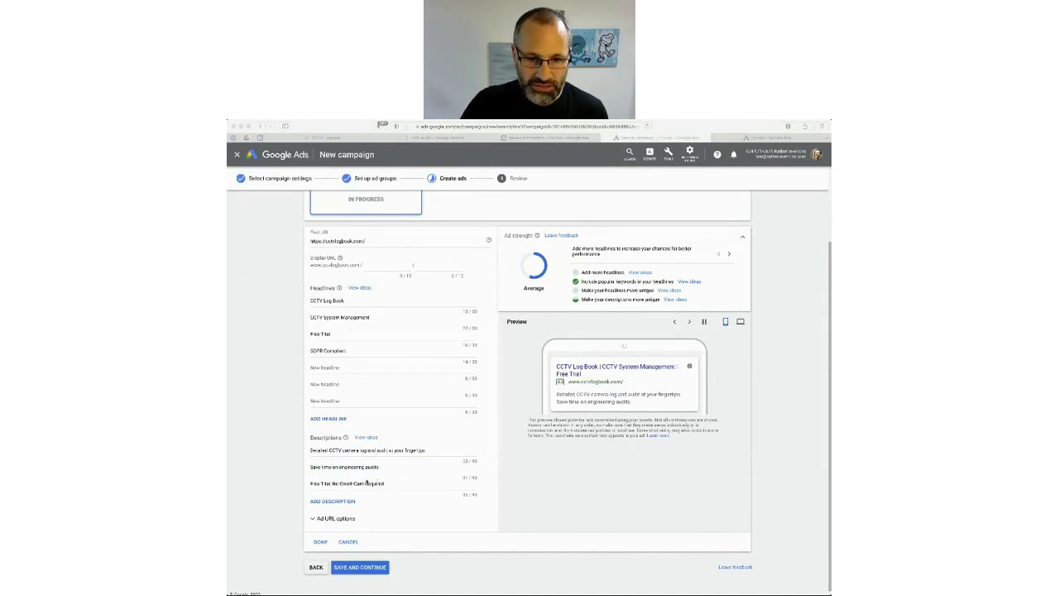
key(super+Tab)
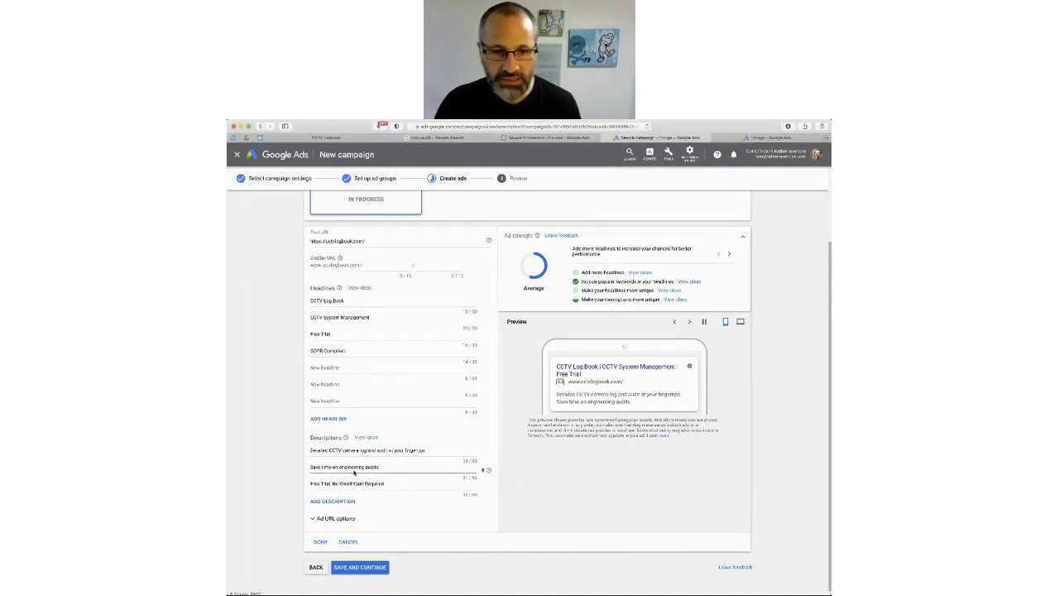
drag(386, 483, 273, 479)
text(Manage hardware replacement painlessly)
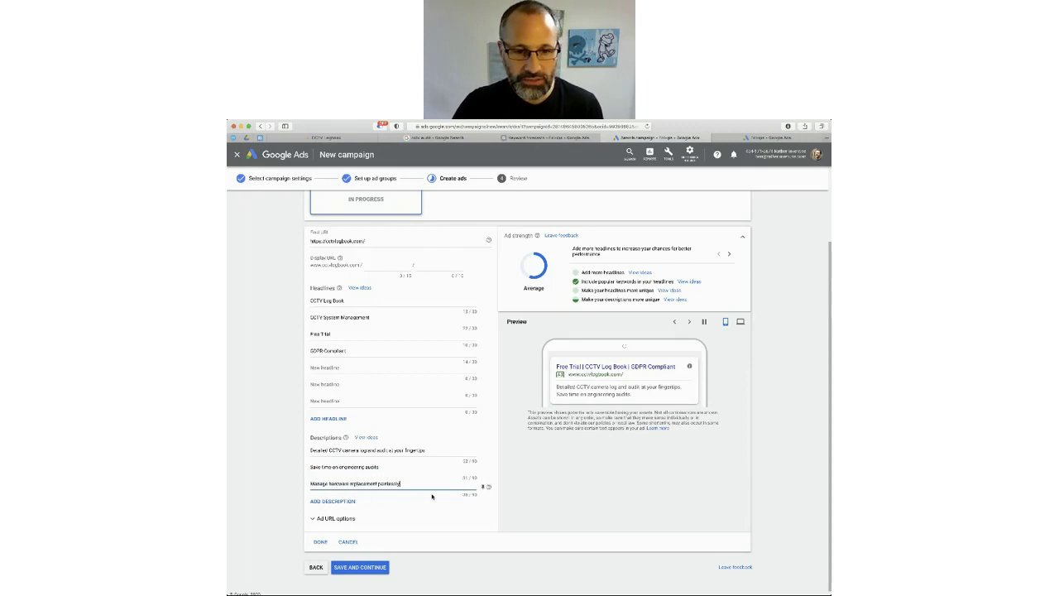
Step: Add a fourth description to the ad reading "Free log book import"
click(333, 501)
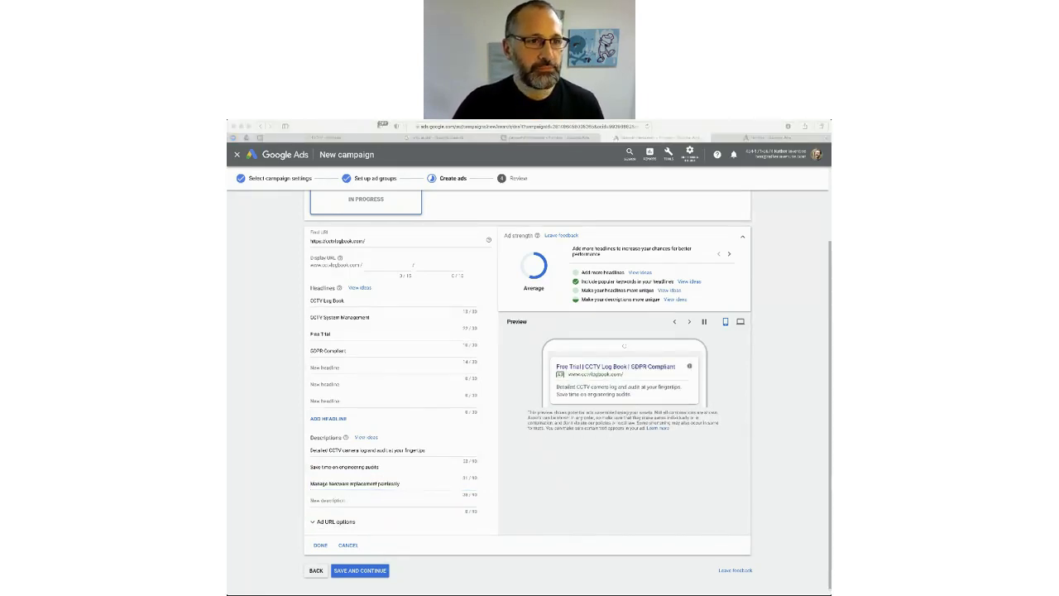
click(343, 504)
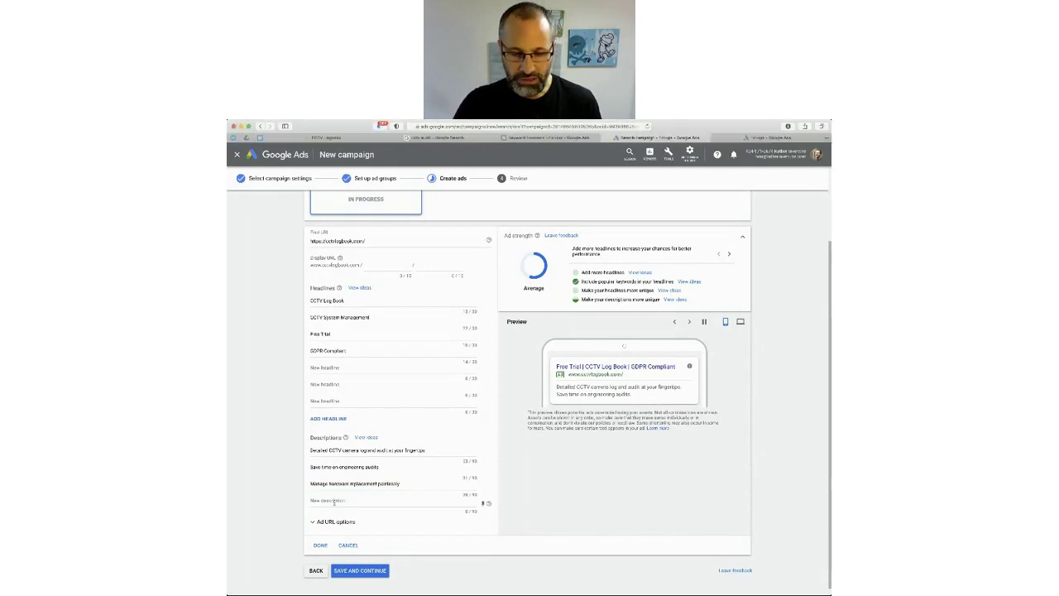
text(Free log book import)
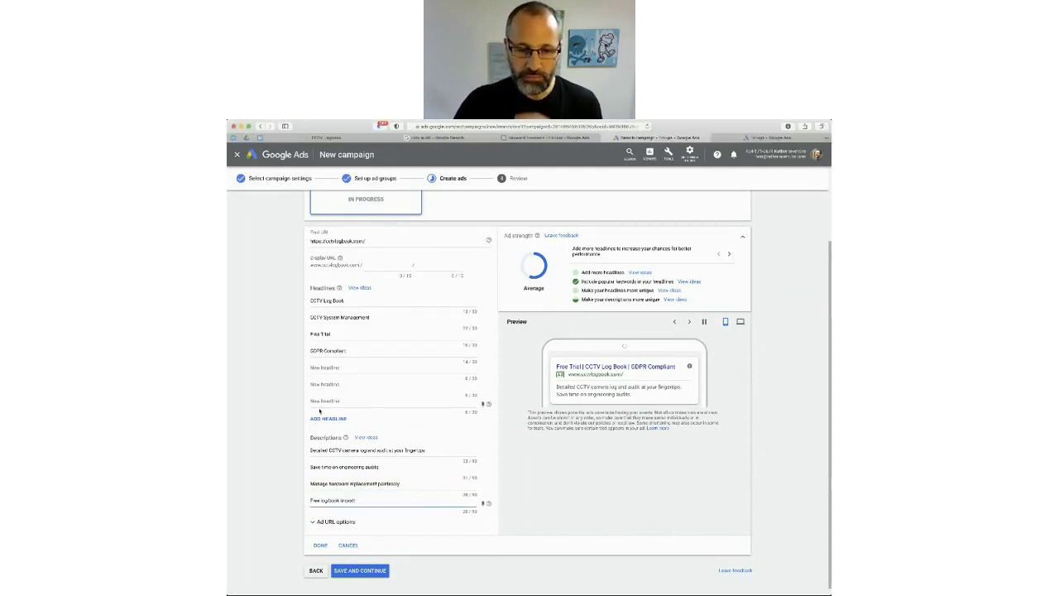
triple_click(319, 337)
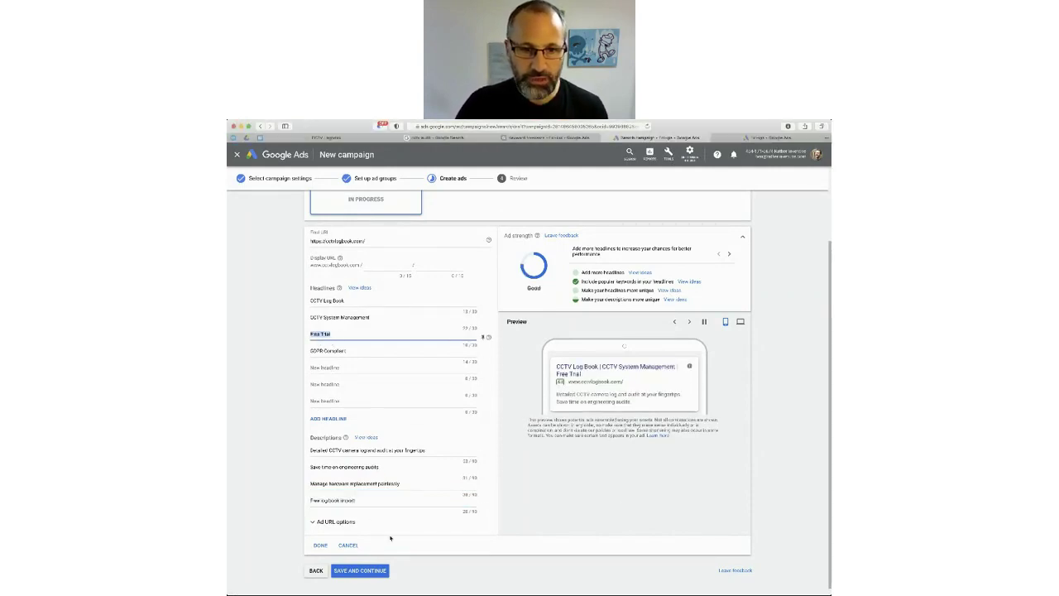
click(377, 501)
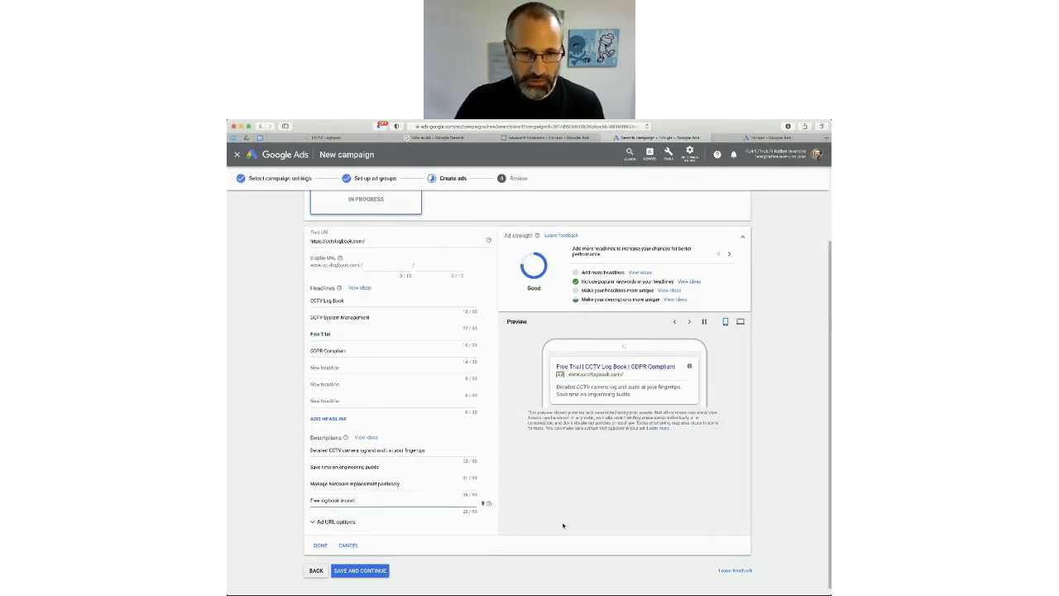
Step: Examine the different headline and description combinations in the mobile ad preview and review the completed ad form
click(690, 322)
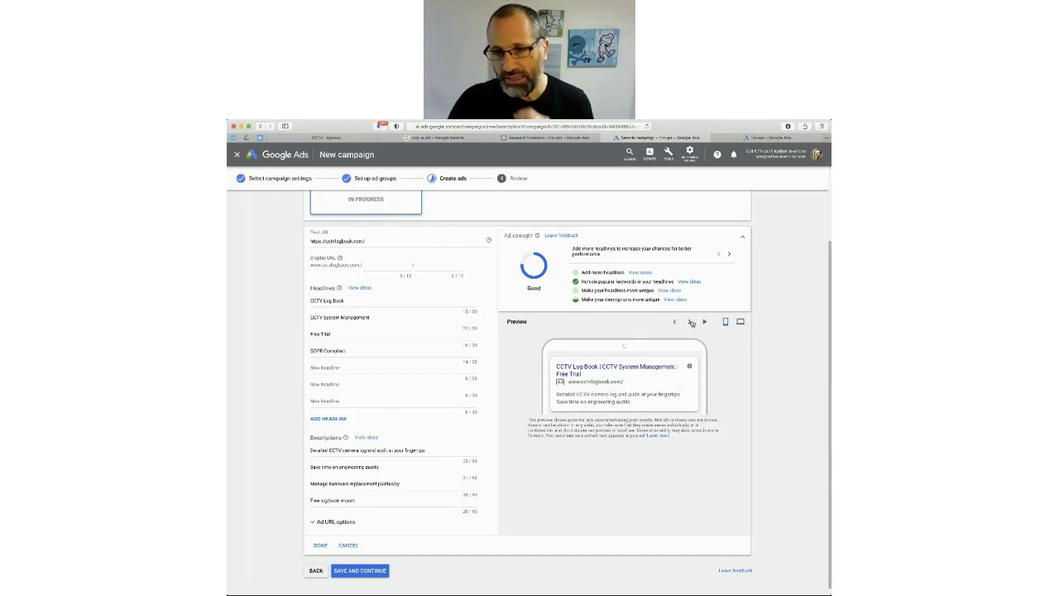
click(691, 322)
click(691, 323)
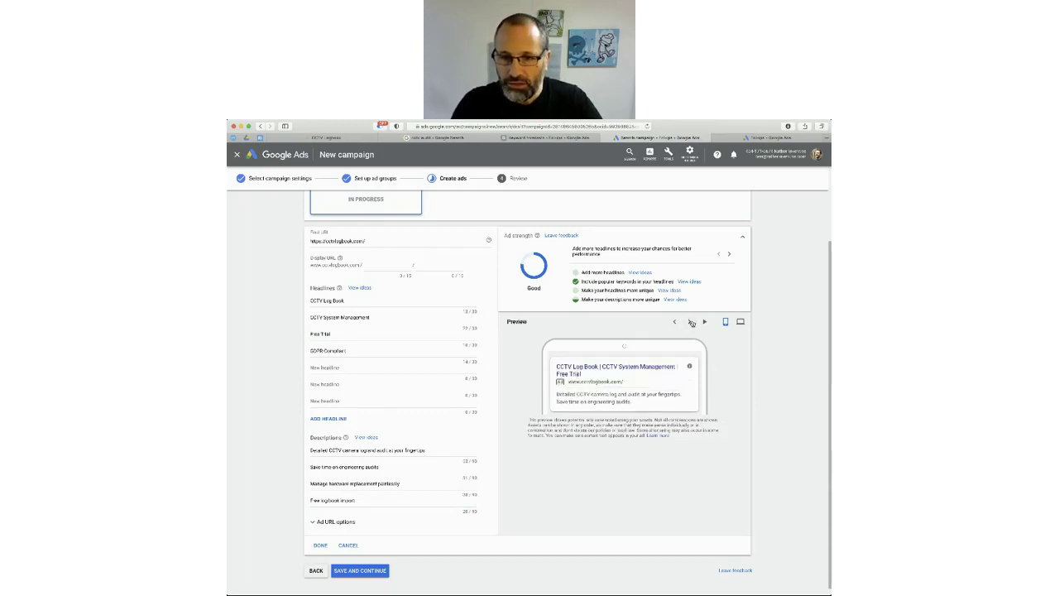
click(691, 322)
click(691, 323)
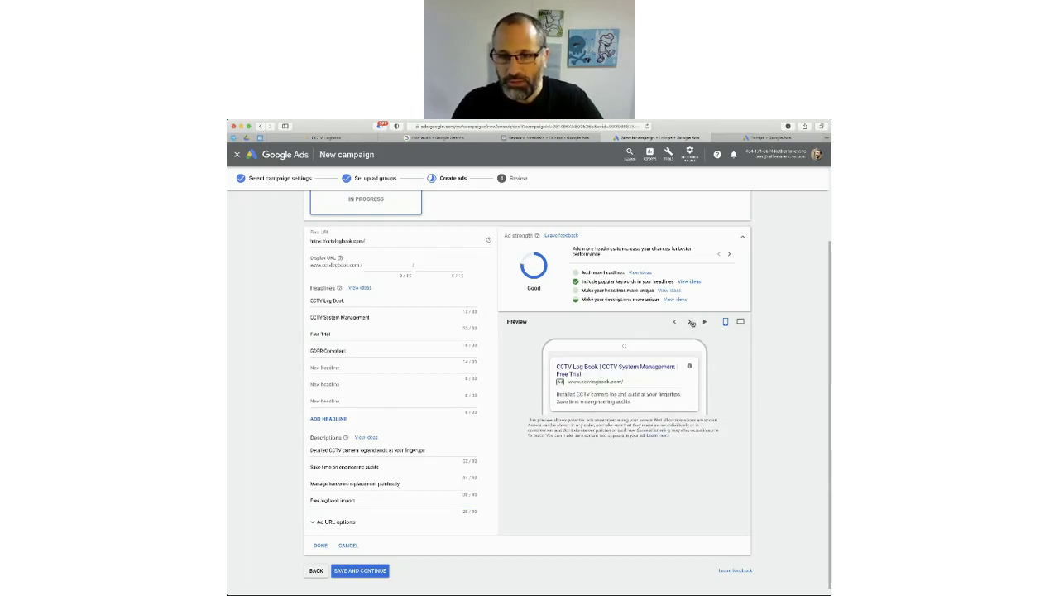
click(691, 323)
click(691, 323)
click(691, 323)
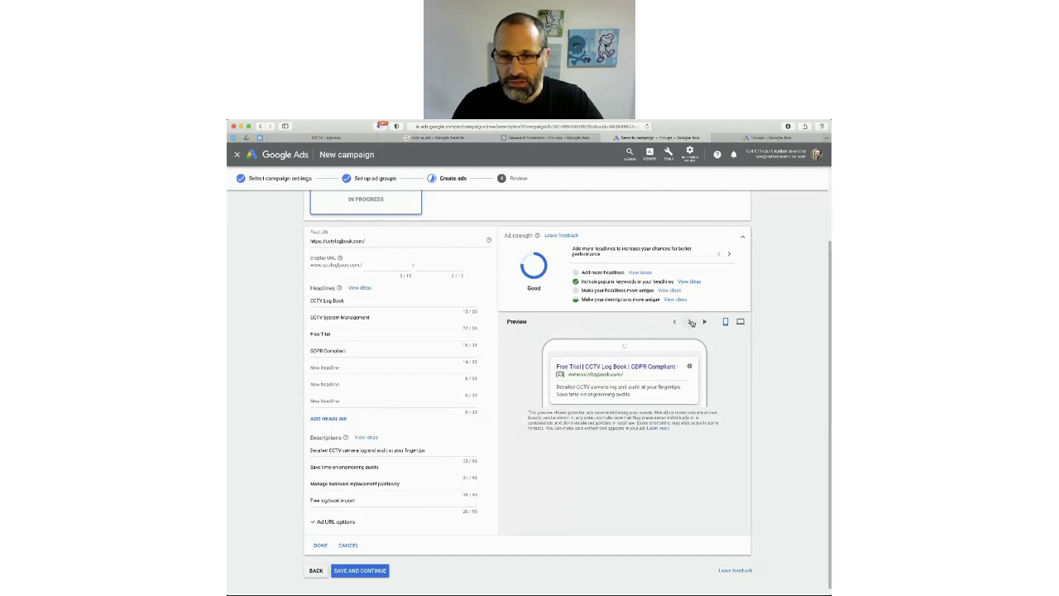
click(691, 323)
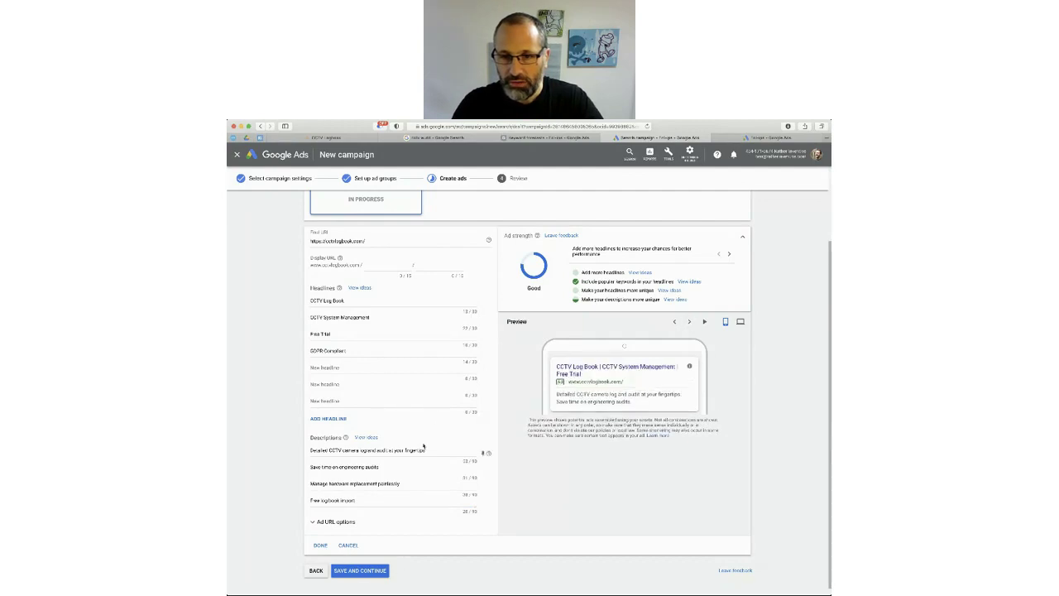
scroll(441, 422, up, 2)
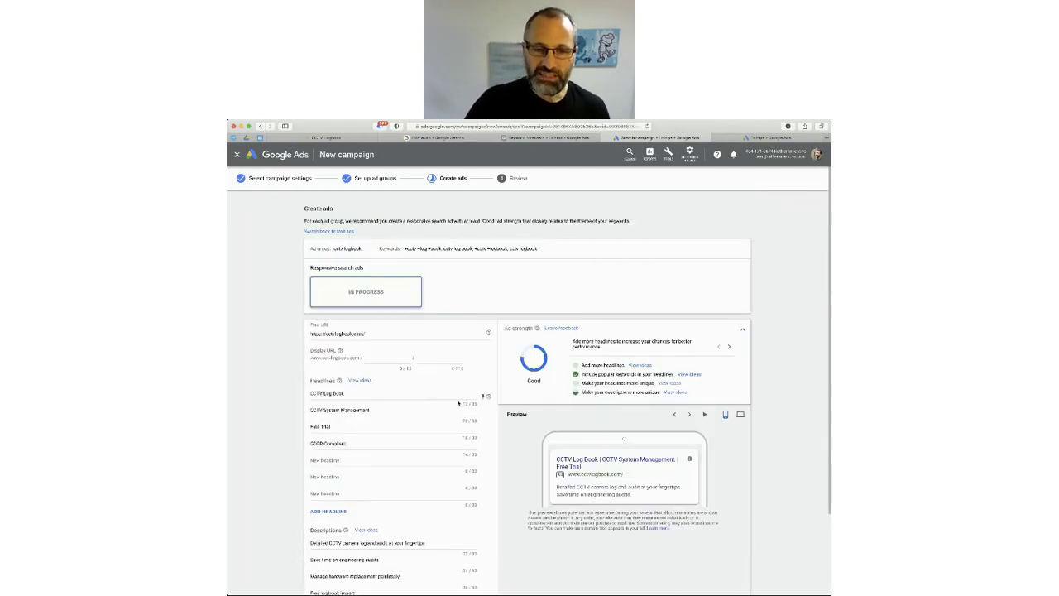
scroll(458, 403, down, 2)
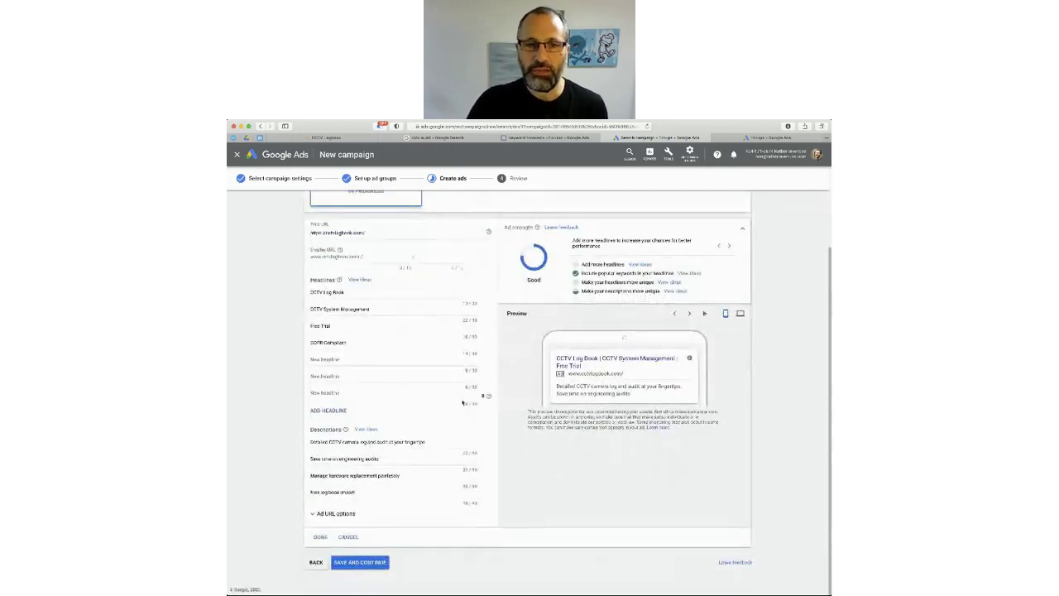
scroll(462, 401, down, 1)
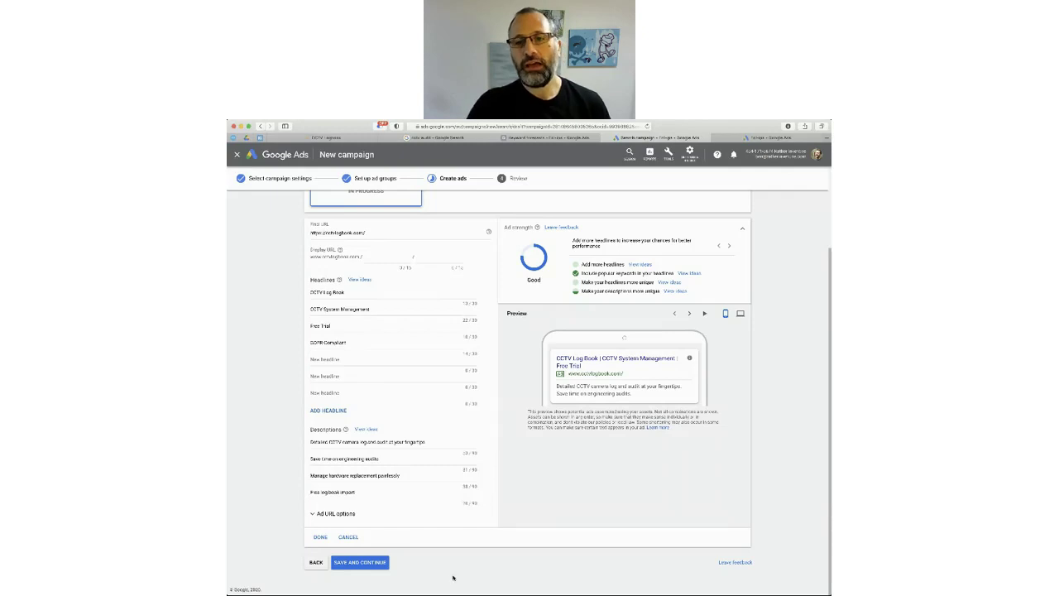
Step: Finish the responsive search ad, save it to the cctv logbook ad group, and publish the campaign
click(320, 537)
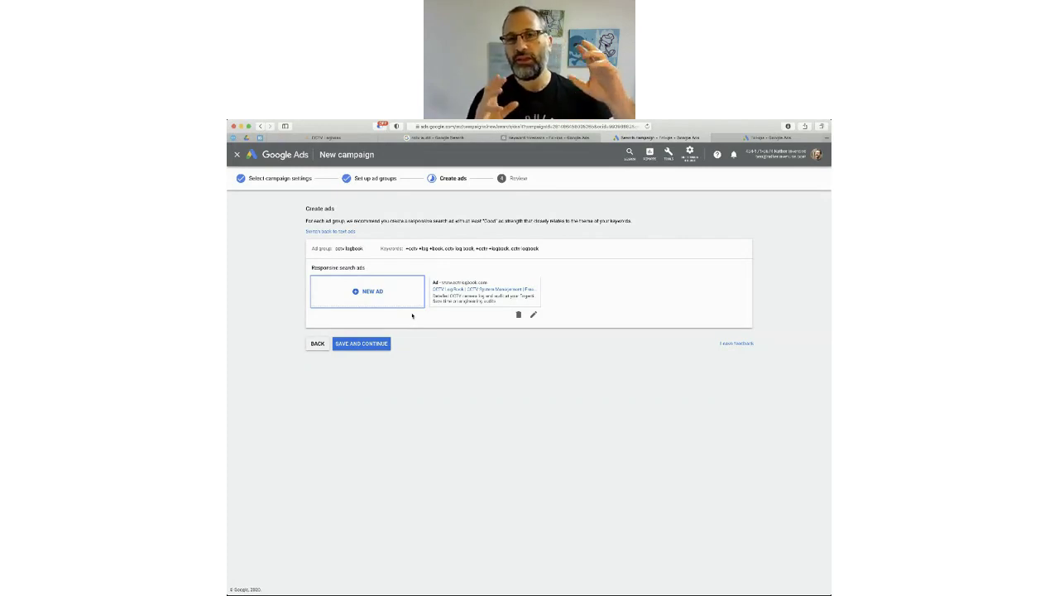
click(361, 344)
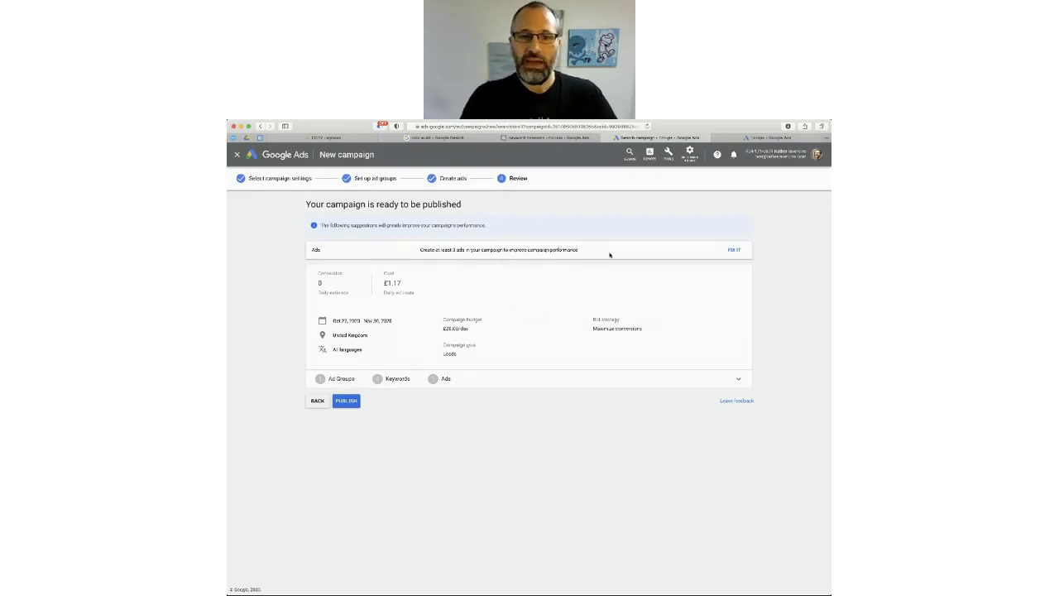
click(346, 401)
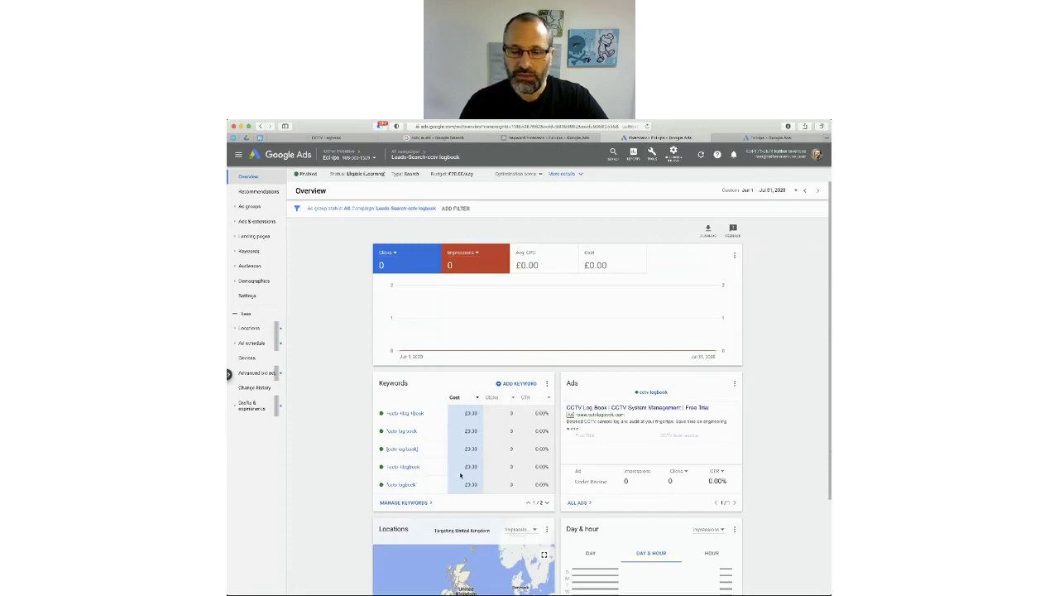
Step: Open the exact-match keyword [cctv log book] from the campaign overview to view its search keyword details
mouse_move(385, 470)
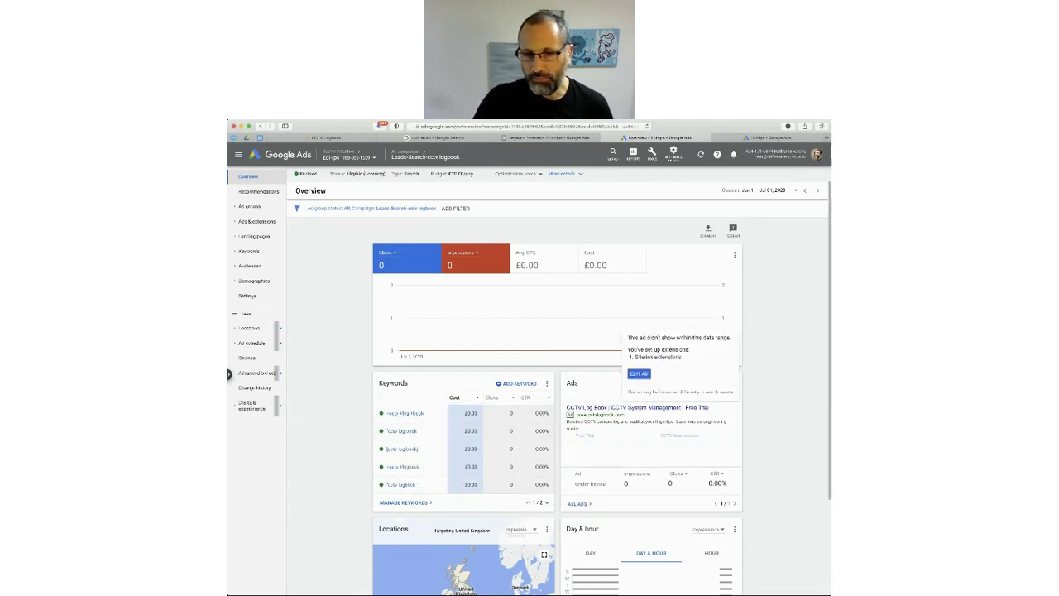
click(399, 449)
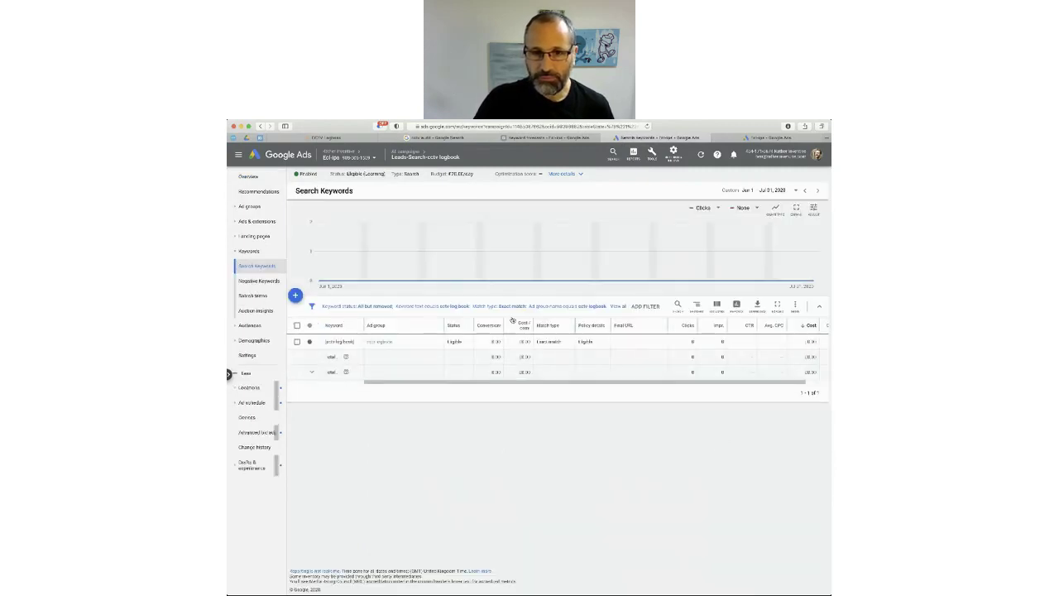